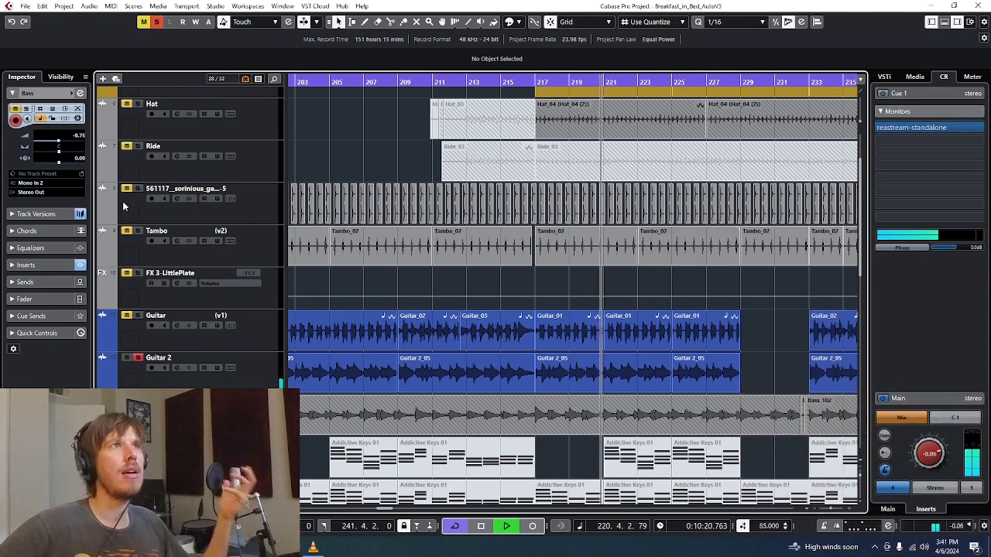
# Play the section from bar 193 and examine how the drum loop, percussion, guitar and bass clips are arranged
pyautogui.scroll(2, 367, 312)
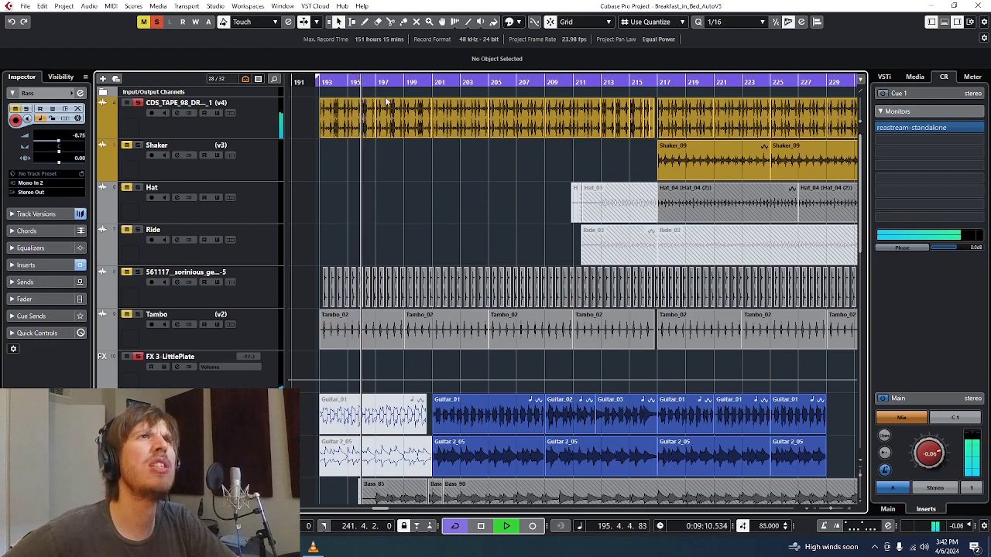
pyautogui.click(843, 511)
pyautogui.click(842, 511)
pyautogui.click(842, 511)
pyautogui.click(843, 511)
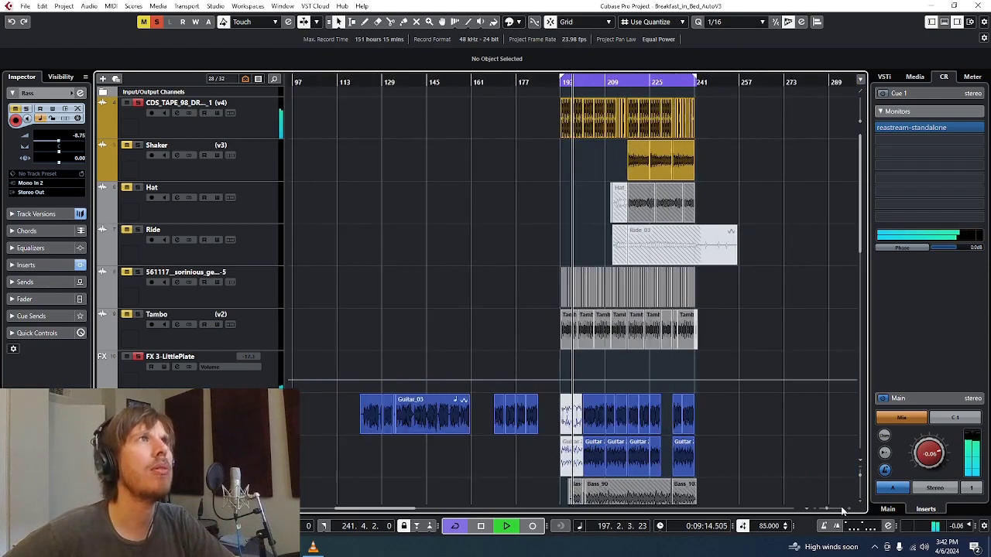
pyautogui.click(842, 511)
pyautogui.press('h')
pyautogui.press('h')
pyautogui.press('h')
pyautogui.press('h')
pyautogui.press('h')
pyautogui.press('h')
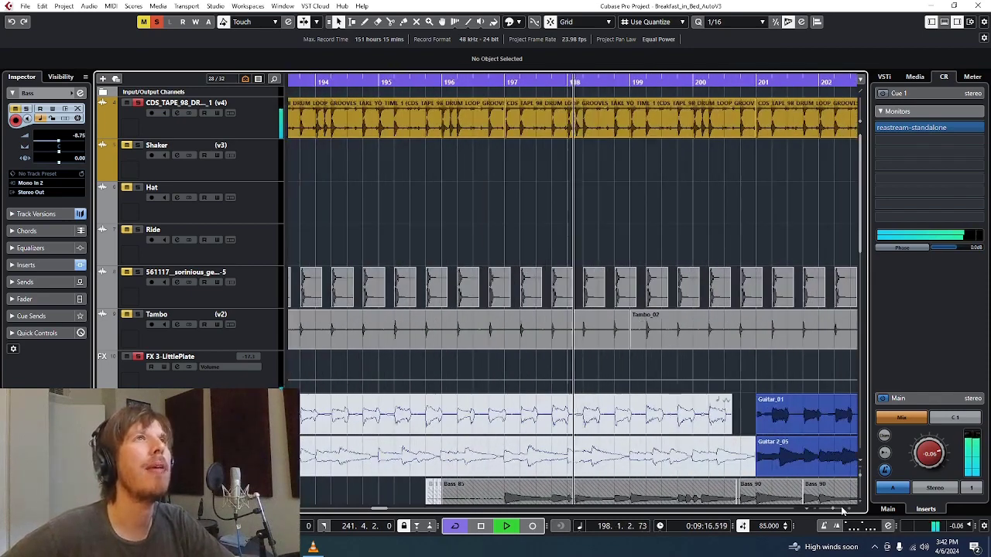
pyautogui.press('g')
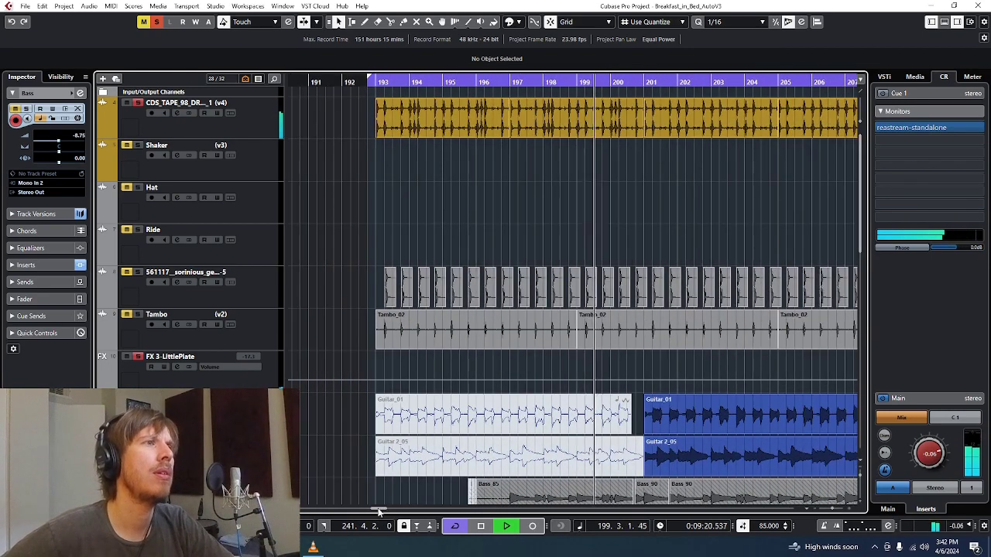
pyautogui.moveTo(379, 512)
pyautogui.mouseDown()
pyautogui.moveTo(390, 512)
pyautogui.moveTo(381, 511)
pyautogui.mouseUp()
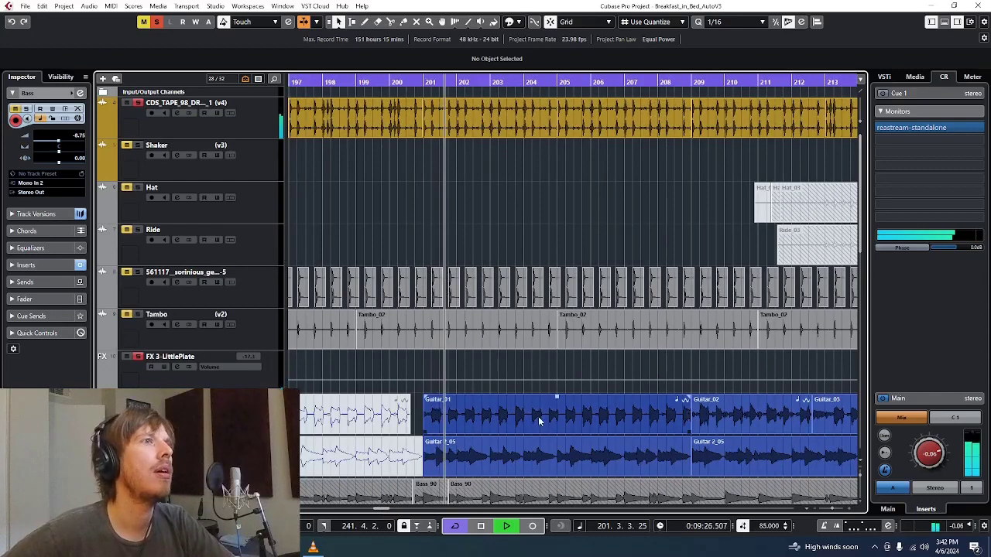
# Review the SieQ and dBComp plug-ins inserted on the CDS_TAPE_98 drum loop track, closing both plug-in windows
pyautogui.click(176, 113)
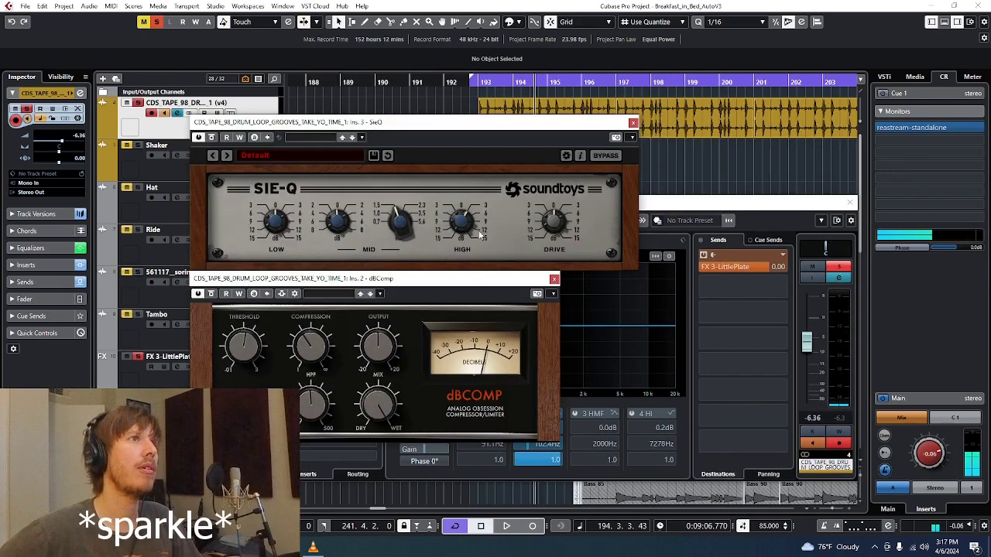
pyautogui.click(553, 279)
pyautogui.click(633, 123)
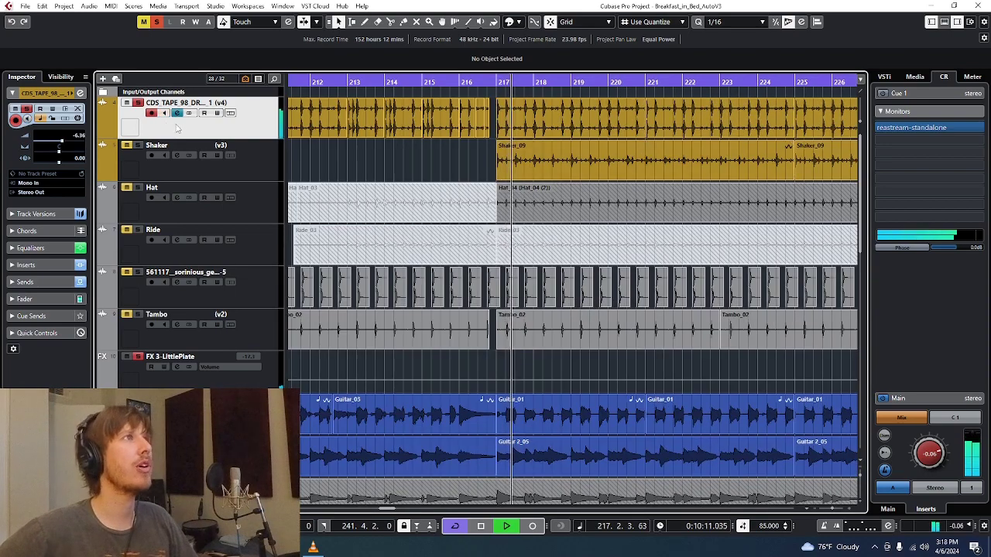
# Review the drum loop track's equalizer curve and insert chain in its channel settings during playback
pyautogui.click(177, 113)
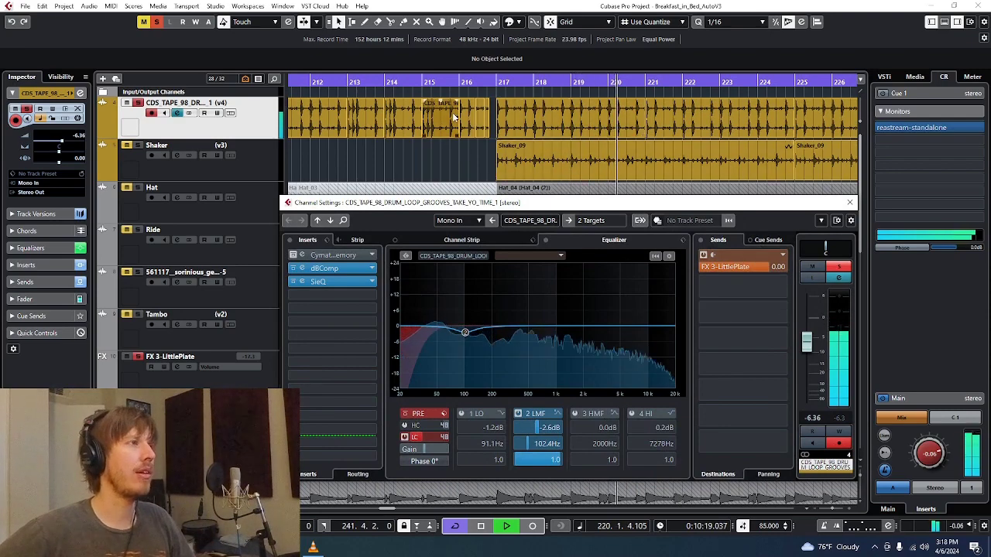
pyautogui.scroll(-10, 449, 113)
pyautogui.scroll(10, 455, 118)
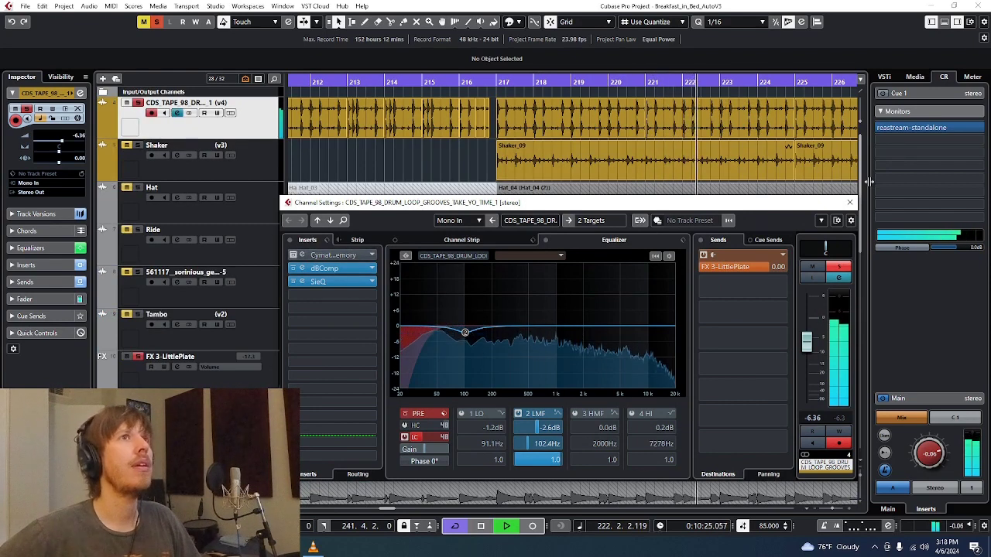
pyautogui.click(849, 203)
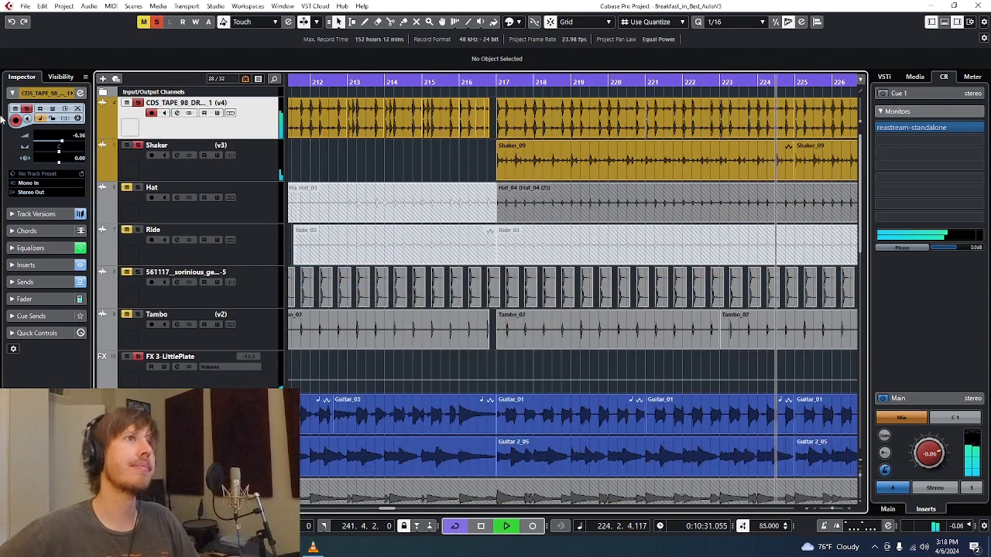
# Review the Shaker track's Saturation Knob insert, equalizer and reverb send in its channel settings
pyautogui.click(176, 155)
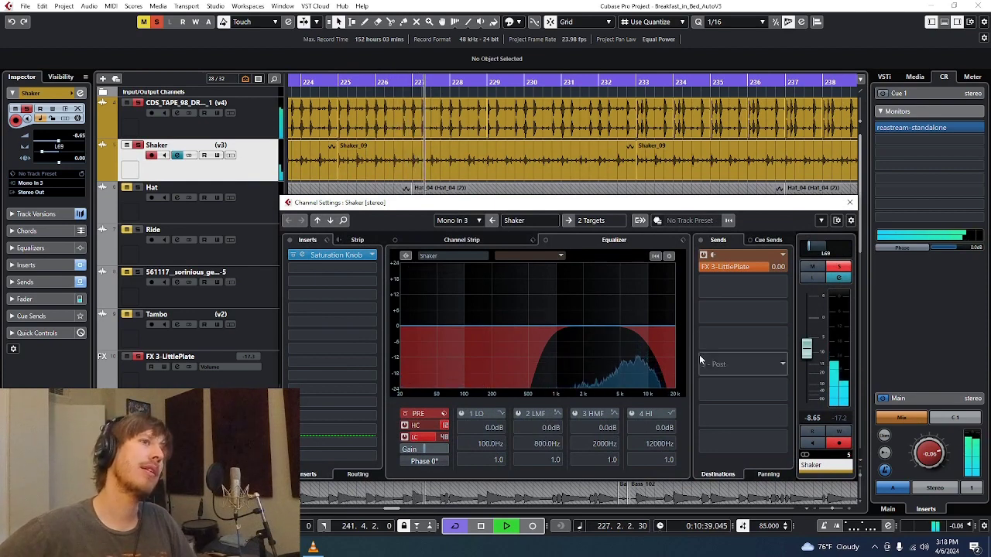
pyautogui.click(852, 203)
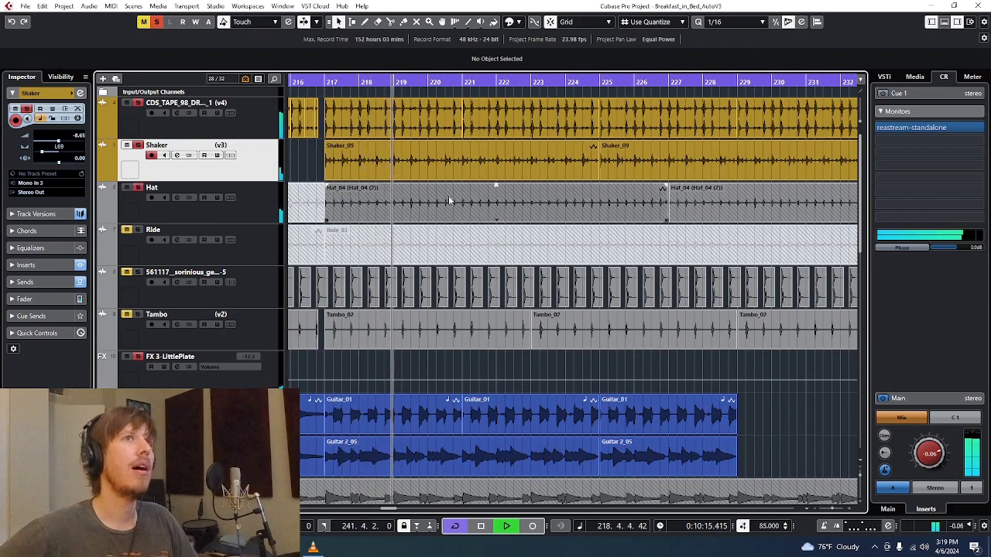
# Play the Hat track in solo from around bar 217 and listen to its part
pyautogui.moveTo(417, 81); pyautogui.dragTo(455, 103)
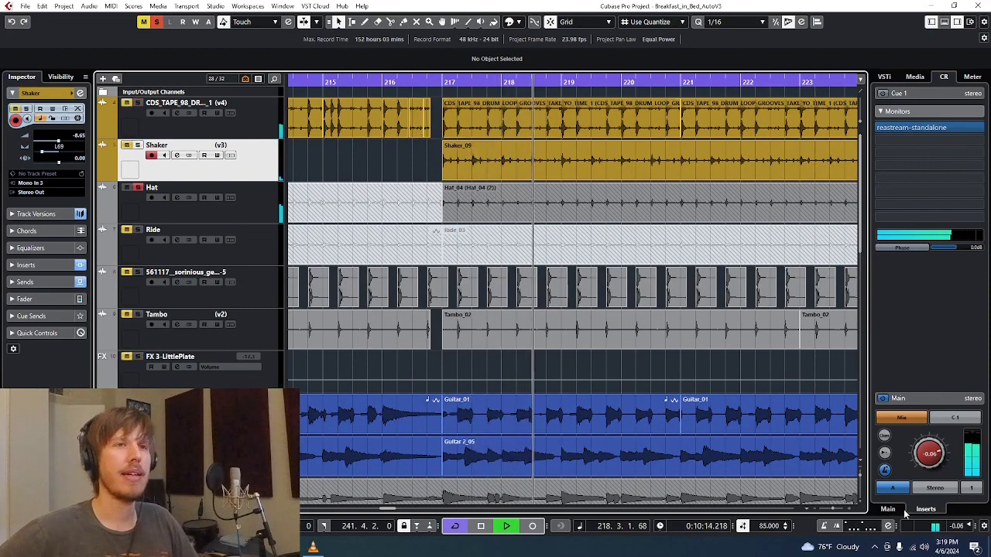
pyautogui.scroll(-4, 841, 509)
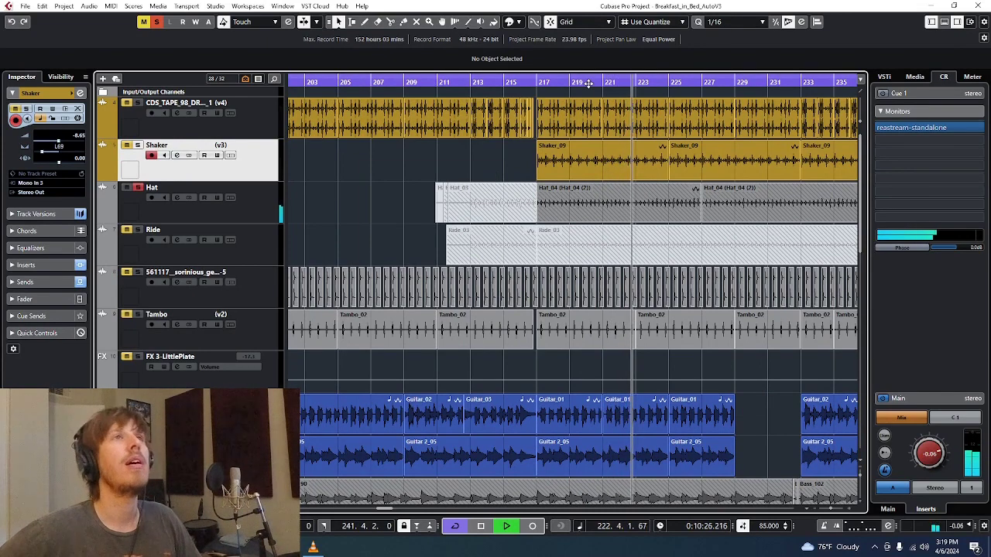
pyautogui.moveTo(589, 83); pyautogui.dragTo(534, 106)
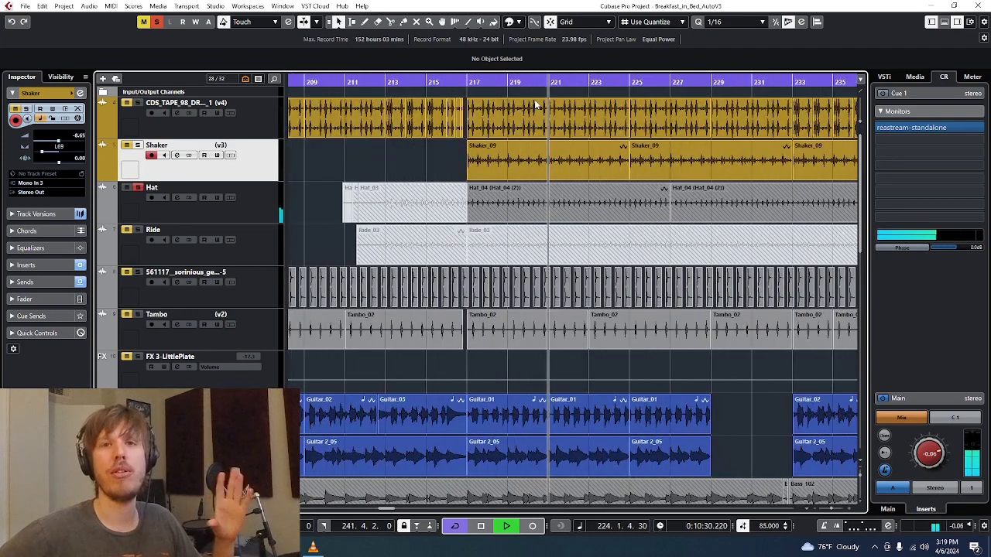
pyautogui.moveTo(536, 105); pyautogui.dragTo(469, 104)
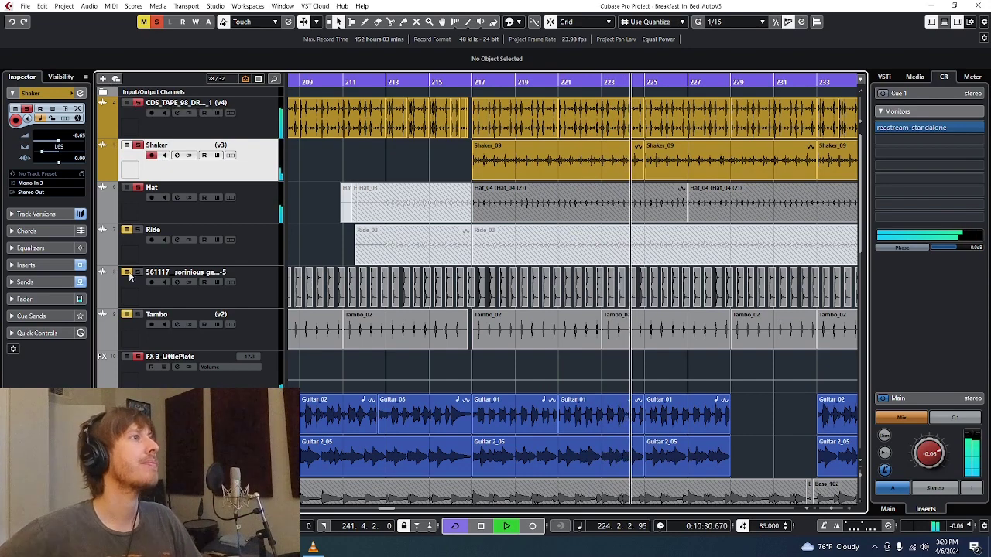
# Review the clap sample track's equalizer and FX 3-LittlePlate send, auditioning the track in solo
pyautogui.click(176, 282)
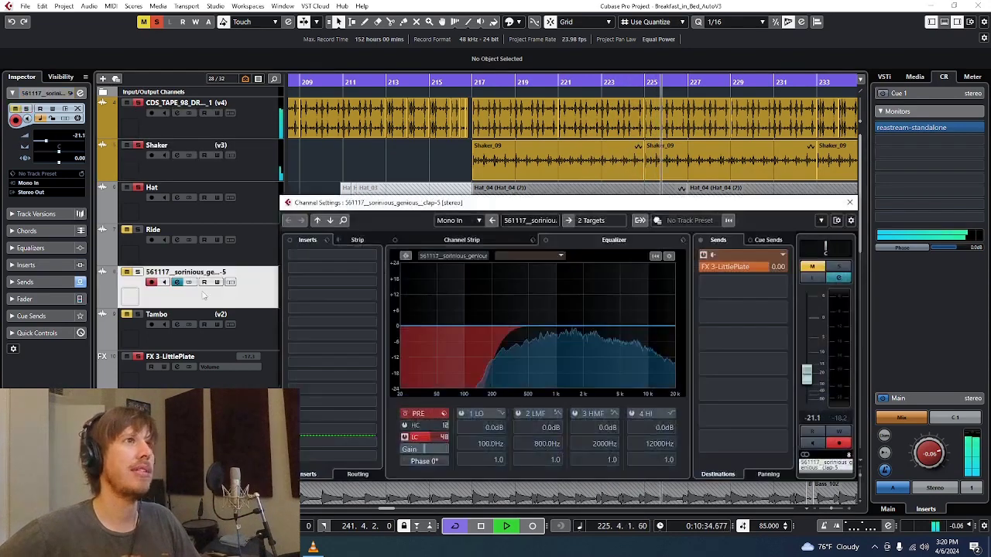
pyautogui.press('Escape')
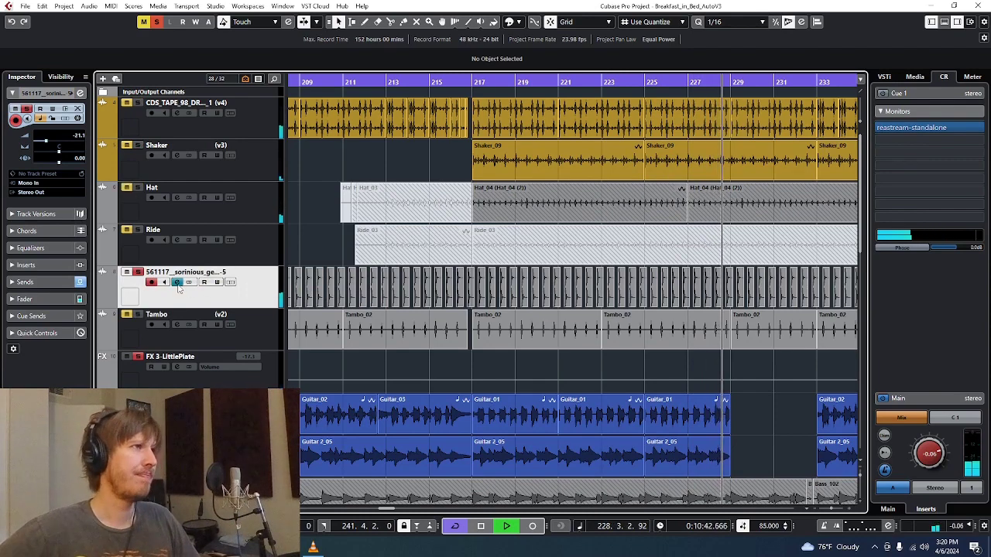
pyautogui.click(177, 282)
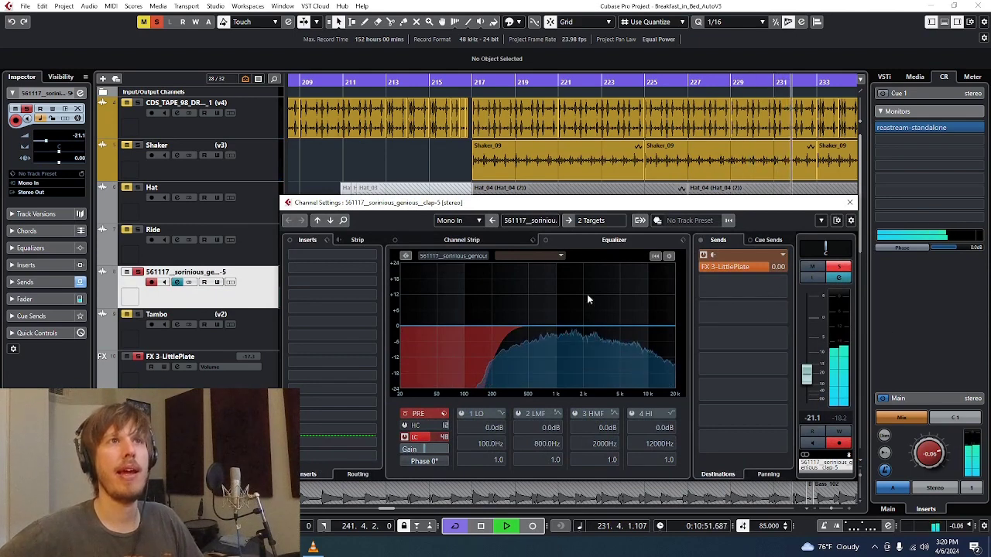
pyautogui.click(851, 203)
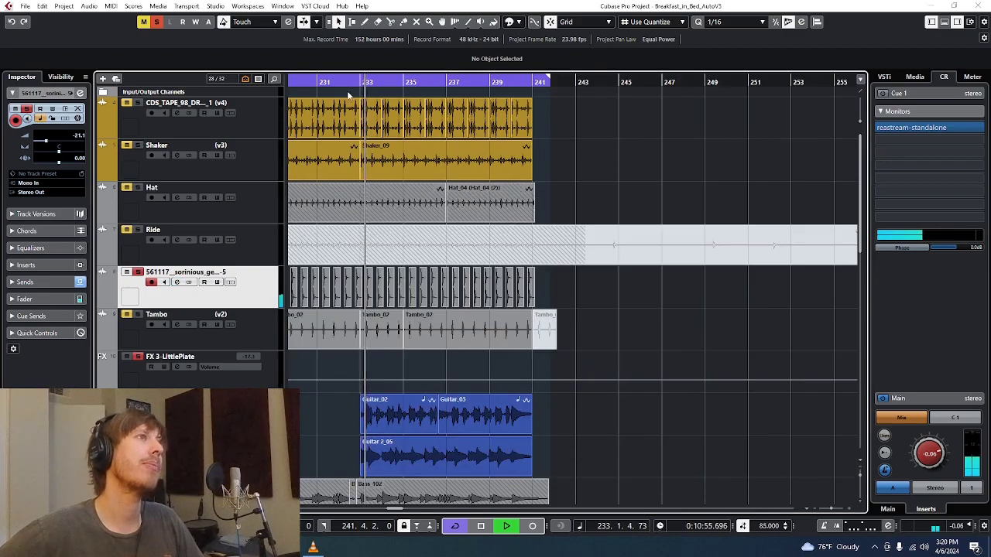
# Play the Tambo track from around bar 217 and compare its sound with the LittlePlate insert bypassed and active
pyautogui.moveTo(341, 79); pyautogui.dragTo(499, 144)
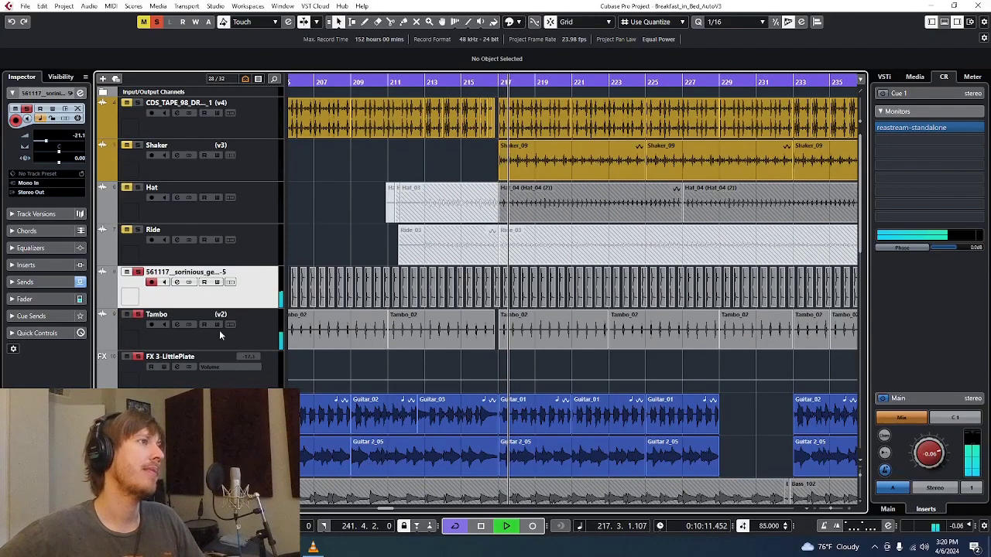
pyautogui.click(177, 324)
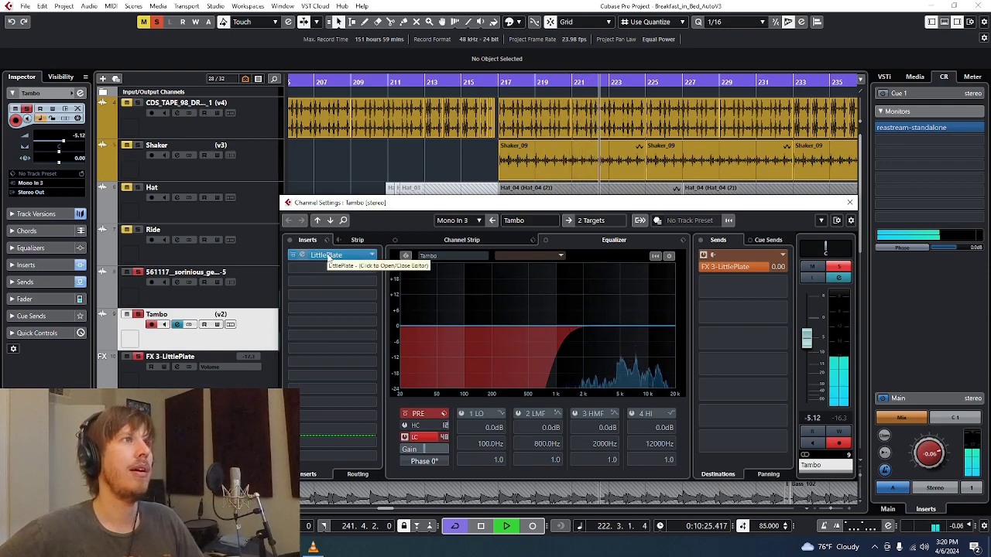
pyautogui.click(293, 256)
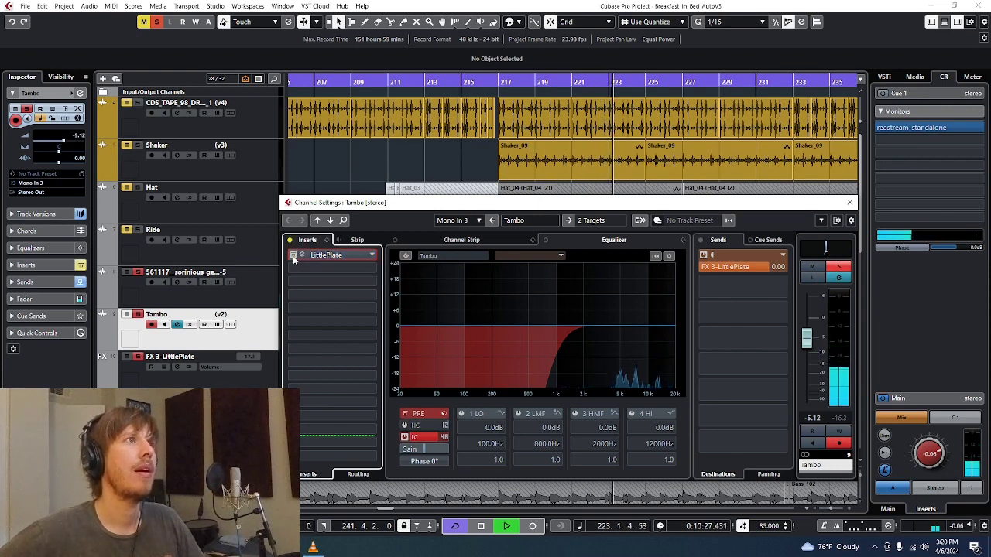
pyautogui.click(292, 255)
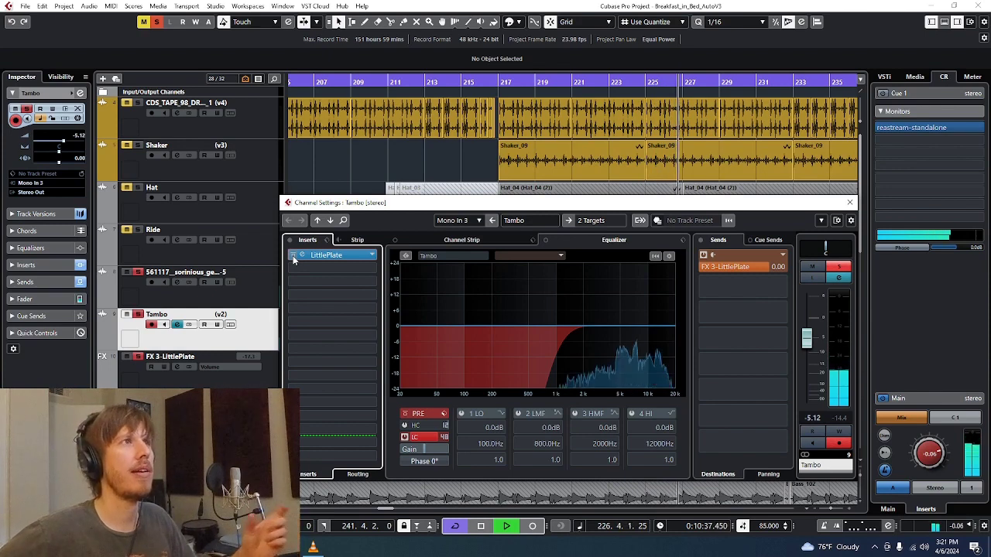
pyautogui.click(292, 256)
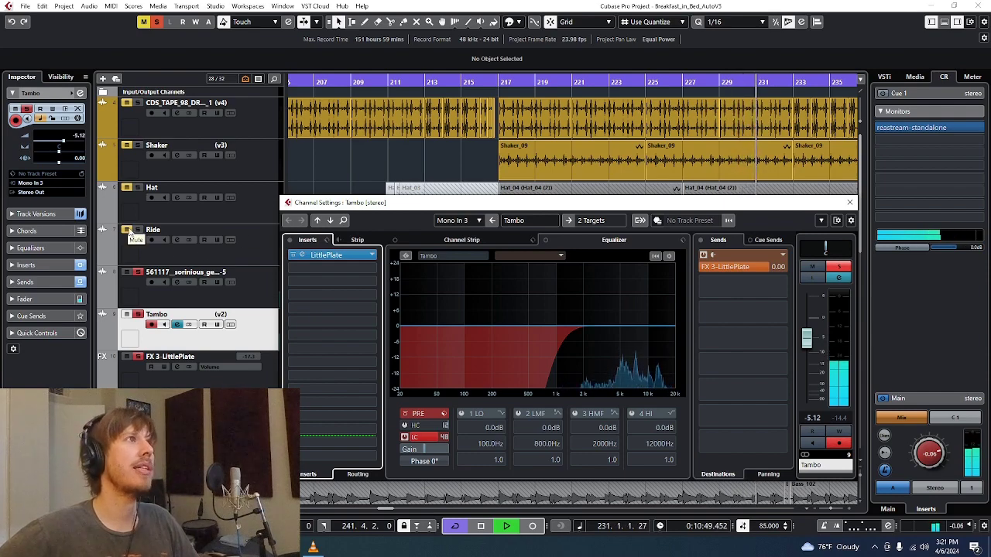
# Bring the Hat back in with the drum loop, Shaker, clap and Tambo, and replay the combined percussion
pyautogui.click(128, 190)
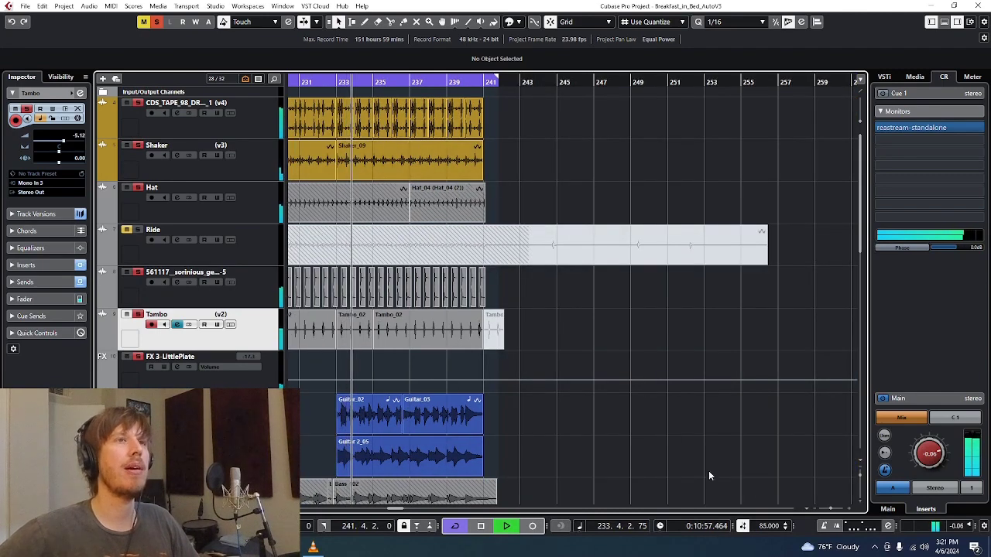
pyautogui.press('g')
pyautogui.press('g')
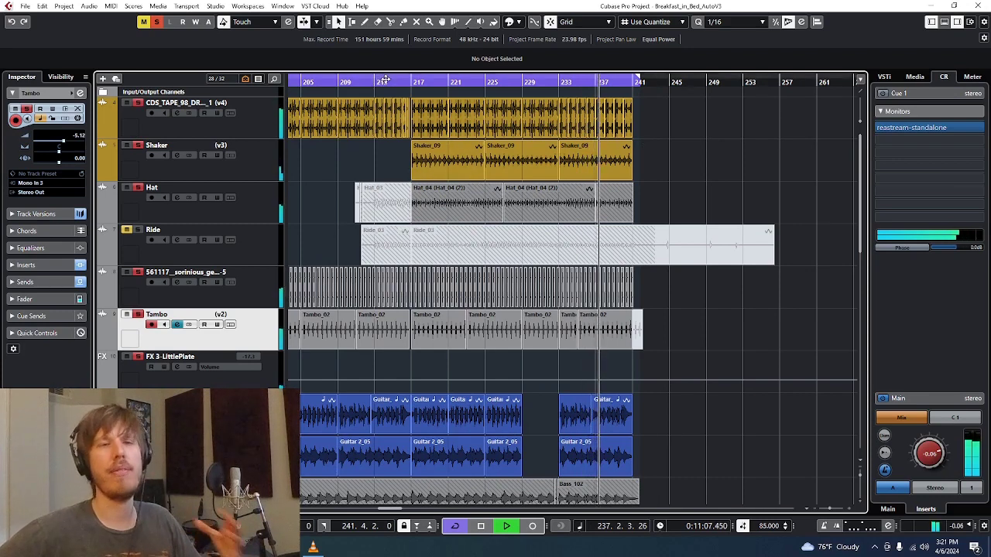
pyautogui.moveTo(385, 80); pyautogui.dragTo(570, 101)
# Look through the tracks down to the acoustic guitars and switch to the Play tool over the Guitar clips
pyautogui.scroll(-5, 564, 163)
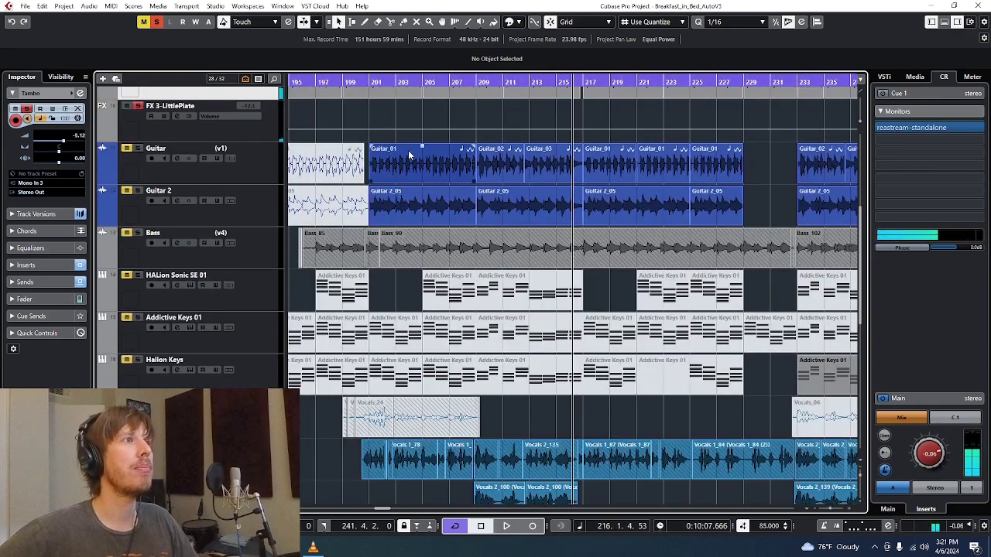
pyautogui.scroll(-8, 263, 250)
pyautogui.scroll(12, 218, 304)
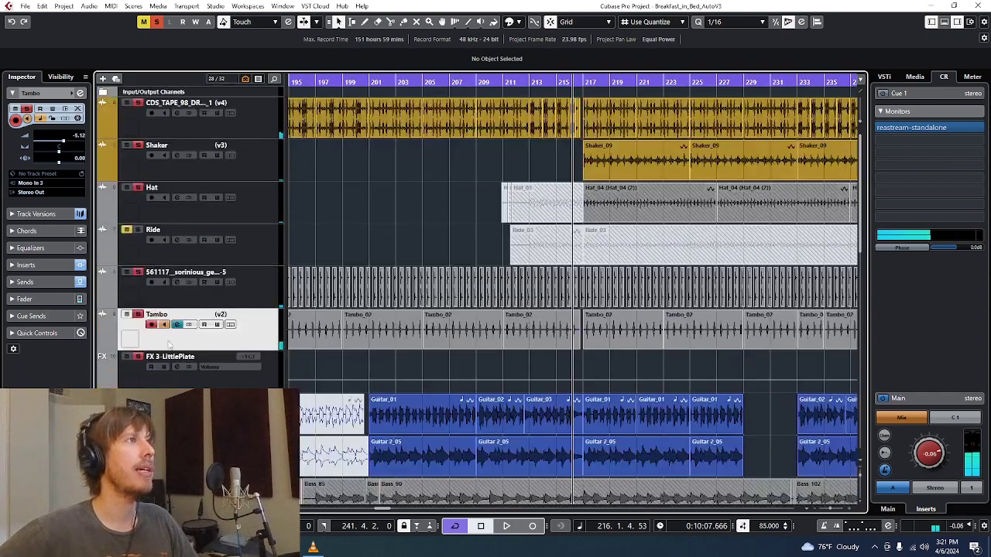
pyautogui.scroll(-10, 416, 333)
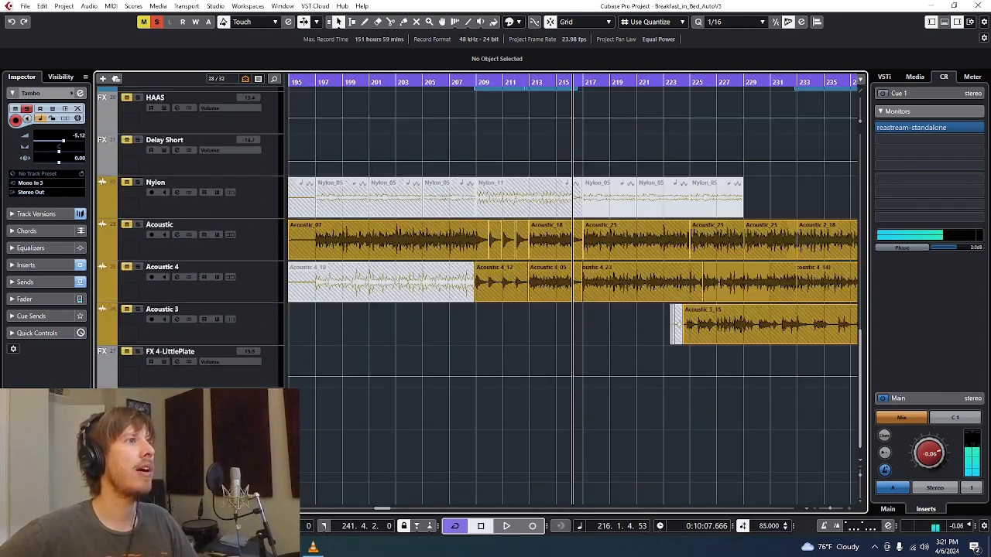
pyautogui.scroll(11, 267, 325)
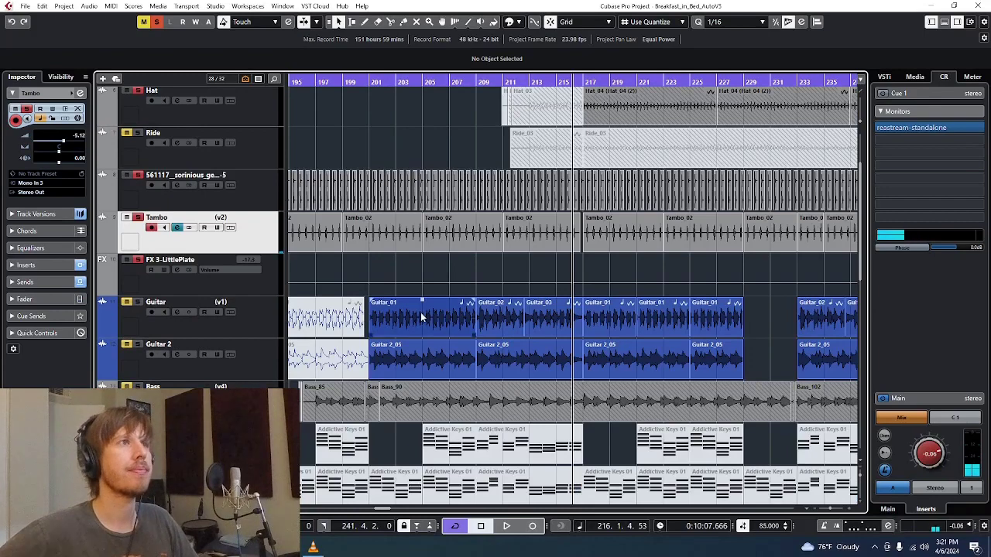
pyautogui.rightClick(452, 305)
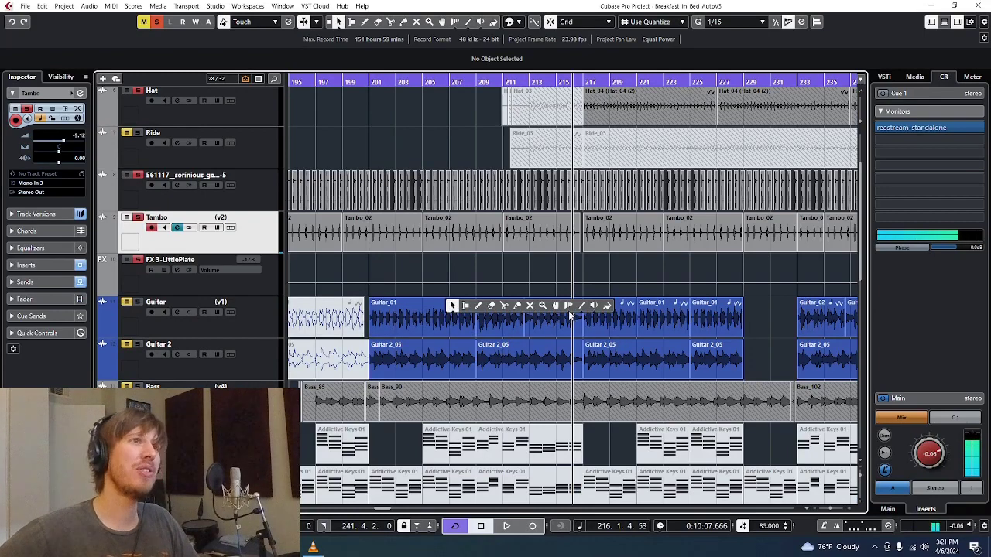
pyautogui.click(592, 306)
# Return to the Guitar track and play from around bar 202, auditioning it in solo alongside the percussion
pyautogui.scroll(2, 188, 250)
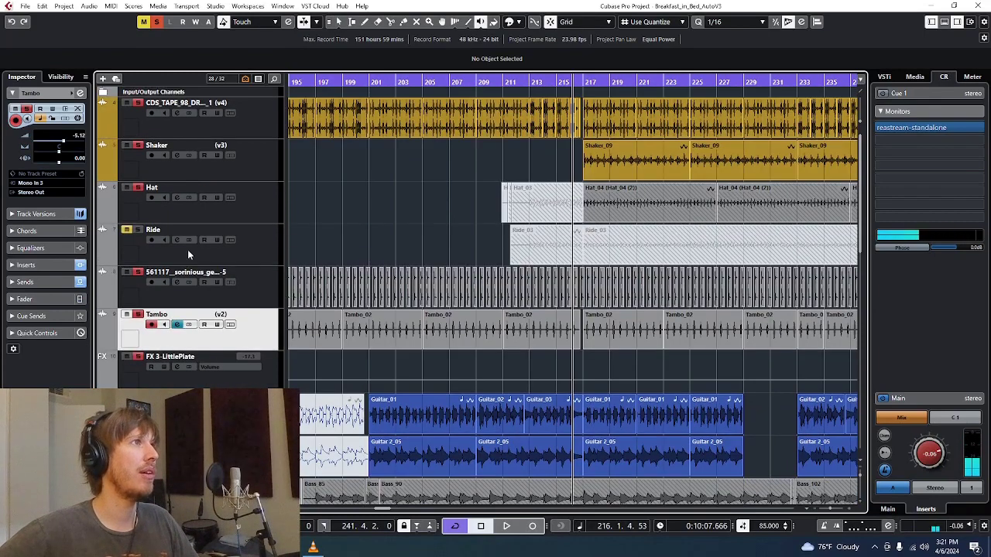
pyautogui.scroll(-12, 196, 319)
pyautogui.scroll(-4, 196, 319)
pyautogui.scroll(6, 207, 345)
pyautogui.rightClick(367, 292)
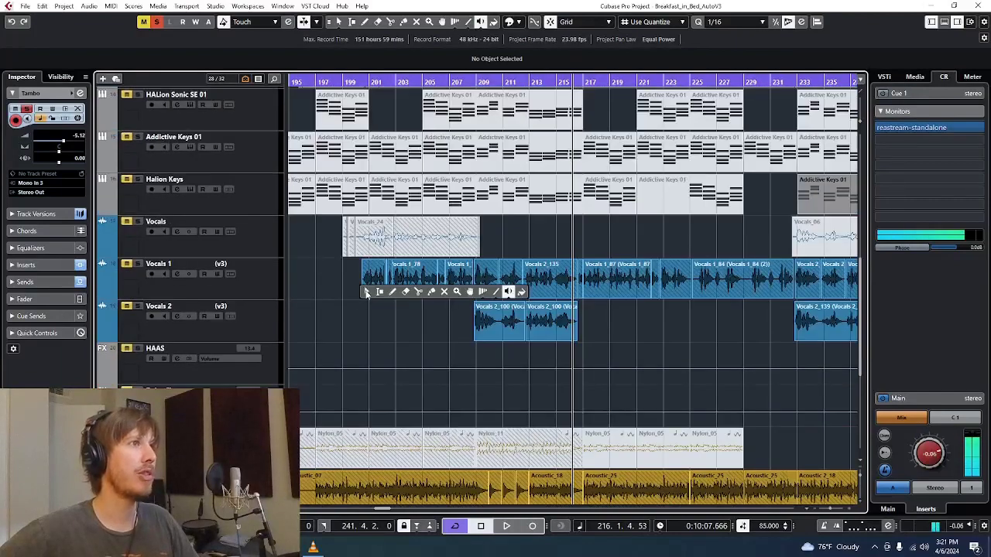
pyautogui.scroll(6, 507, 292)
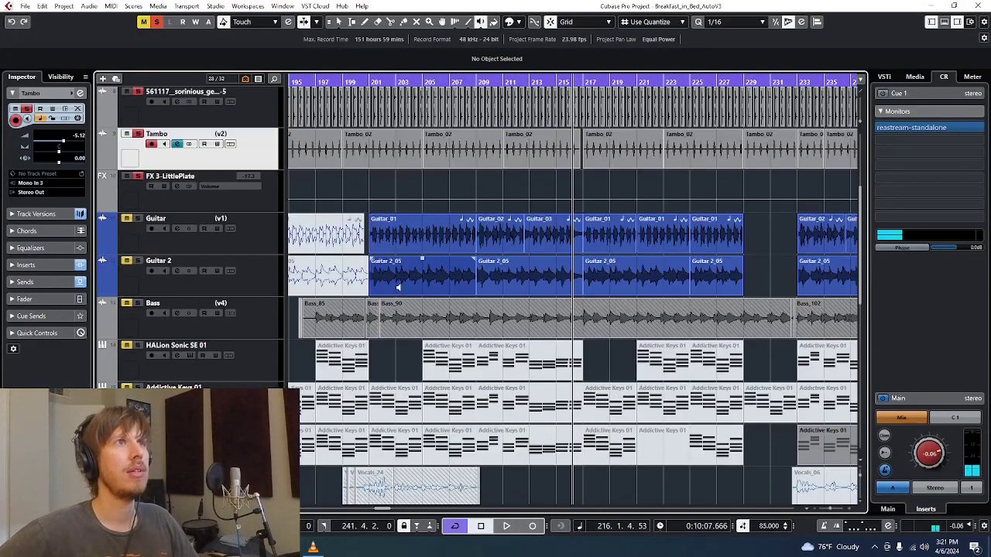
pyautogui.click(377, 236)
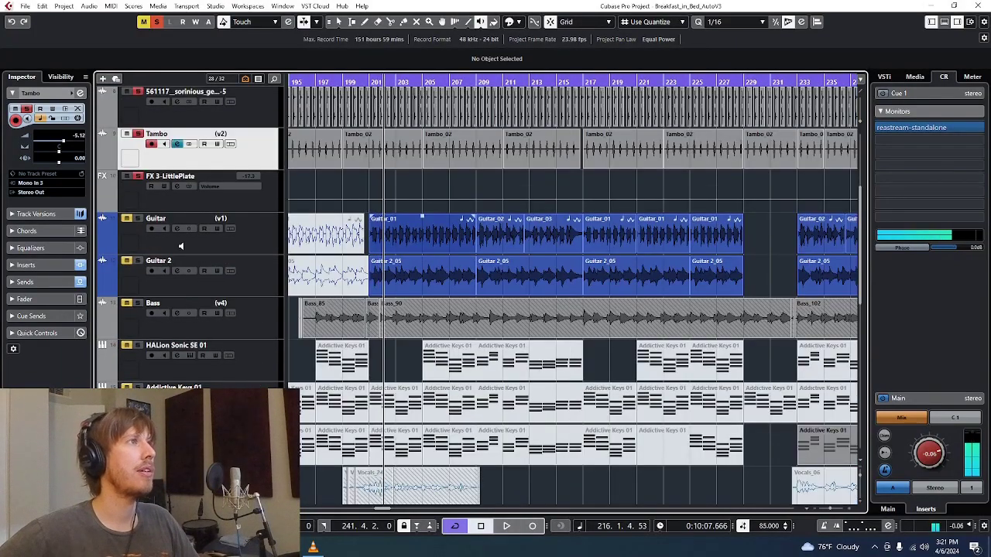
pyautogui.press('1')
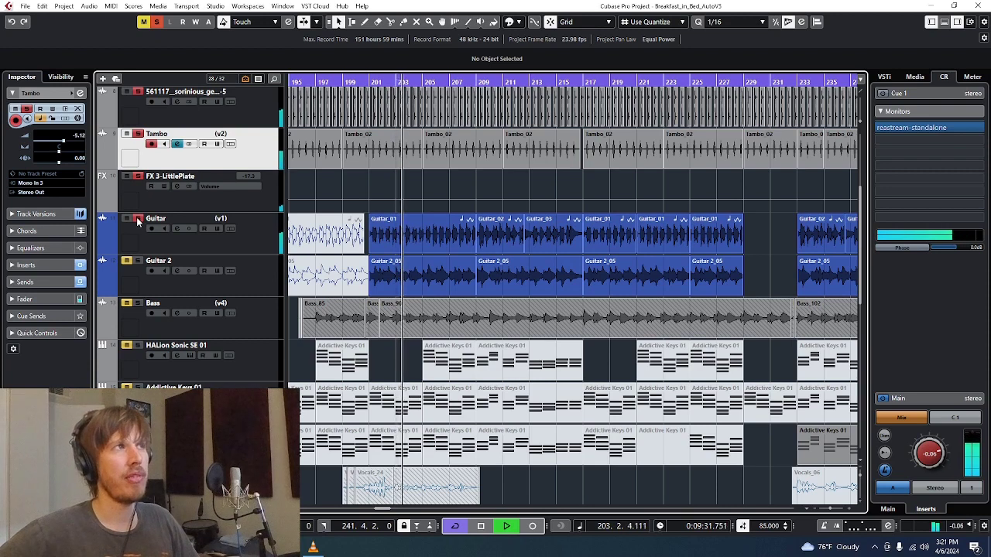
pyautogui.click(137, 219)
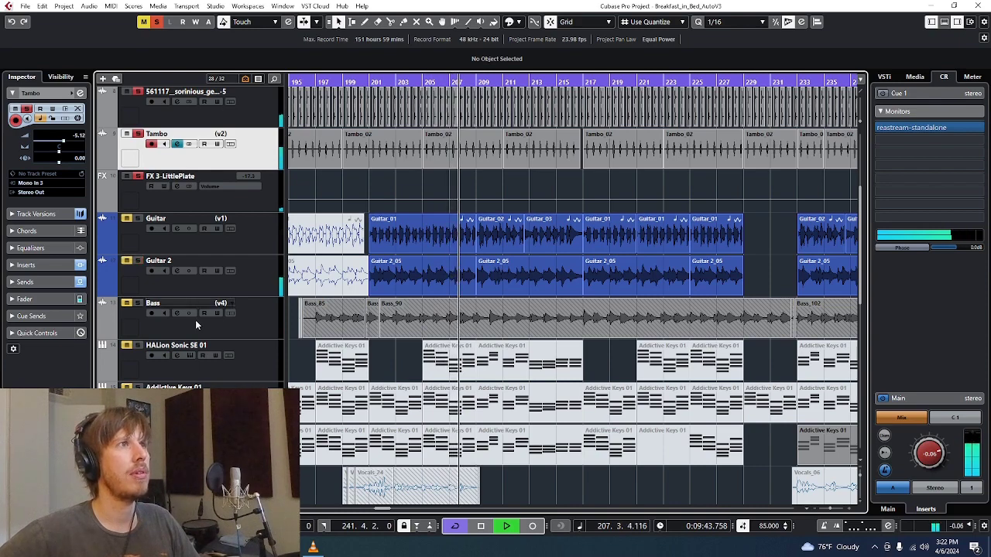
# Solo the Bass with the percussion and compare its equalizer spectrum against the CDS_TAPE_98 drum loop channel
pyautogui.scroll(-2, 222, 251)
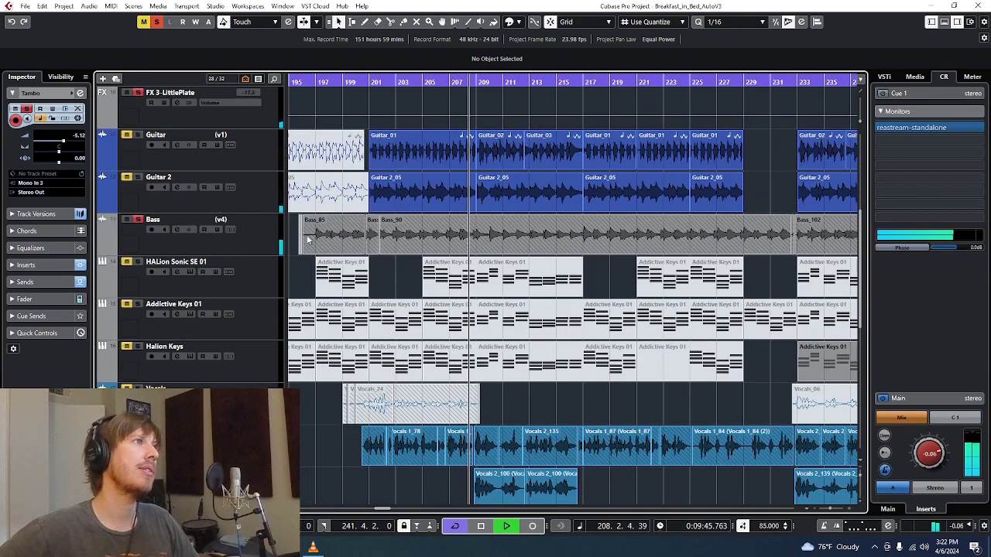
pyautogui.click(176, 229)
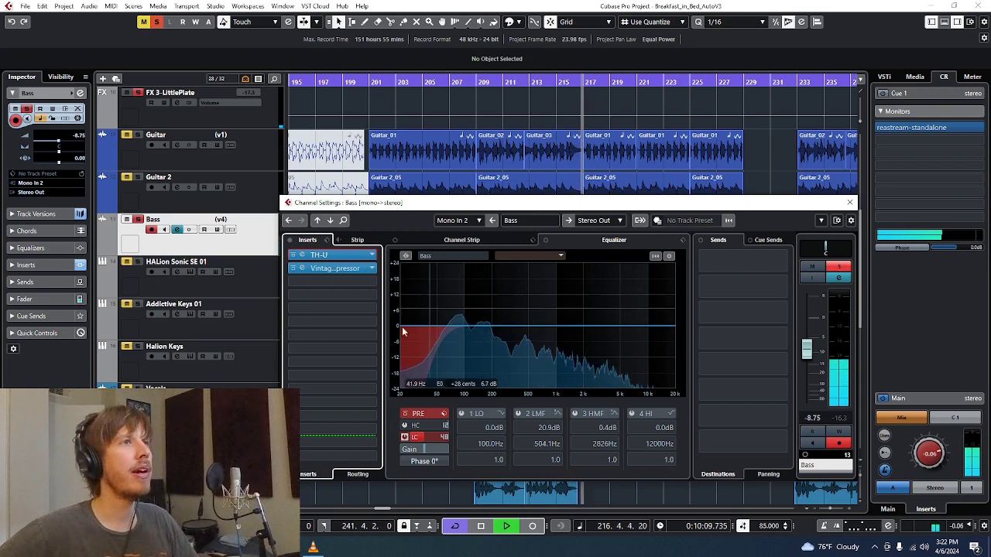
pyautogui.click(525, 254)
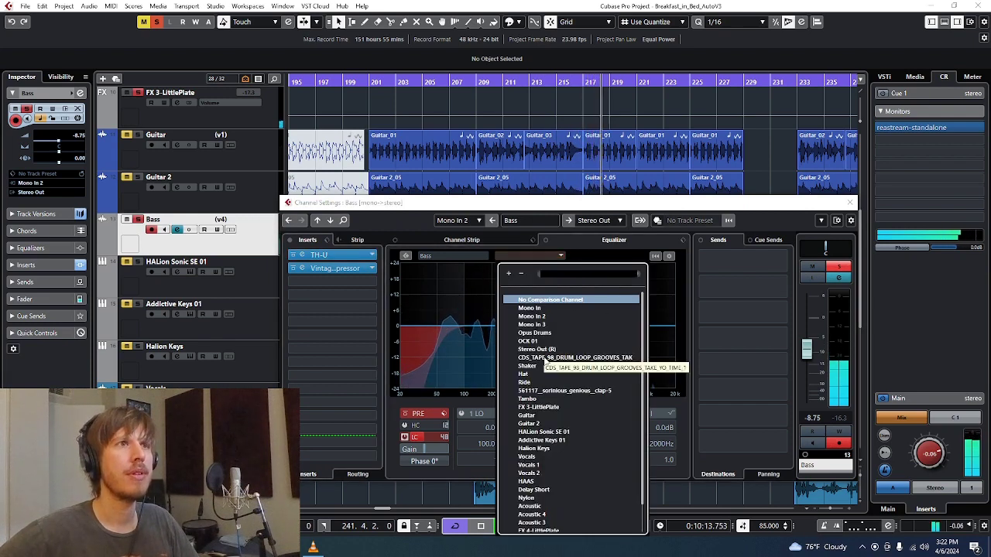
pyautogui.click(544, 359)
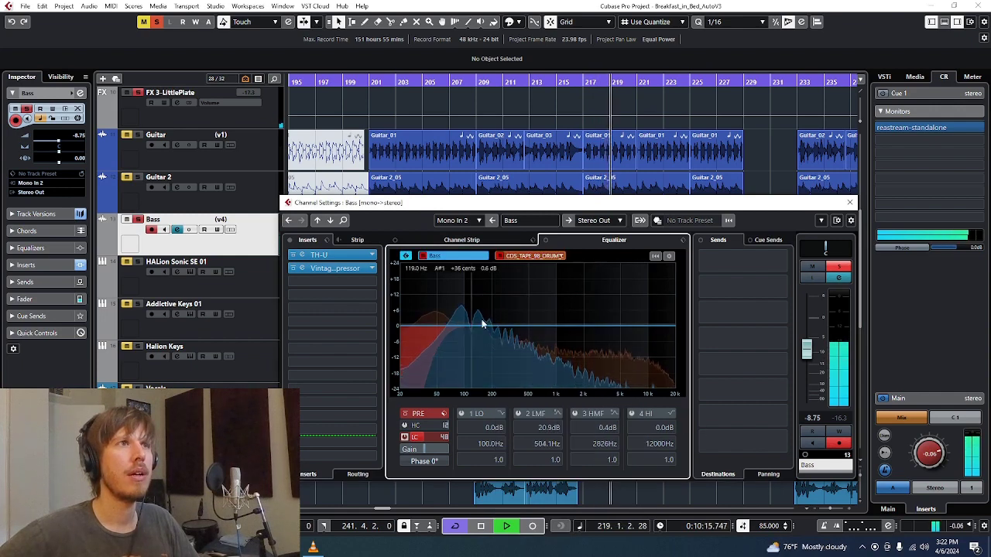
pyautogui.click(526, 256)
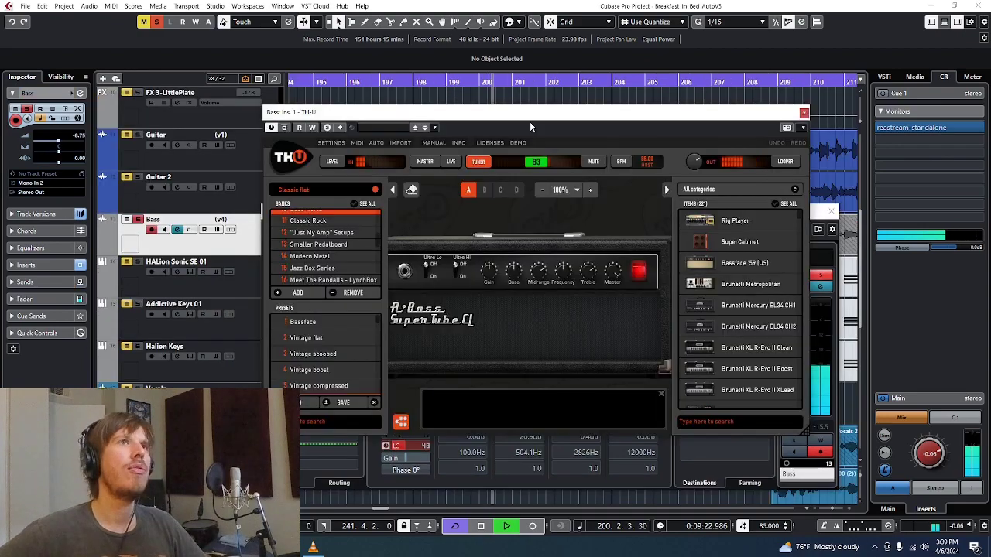
# Review the Bass track's TH-U amp insert during playback, repositioning the plug-in window before closing it
pyautogui.moveTo(540, 117); pyautogui.dragTo(329, 166)
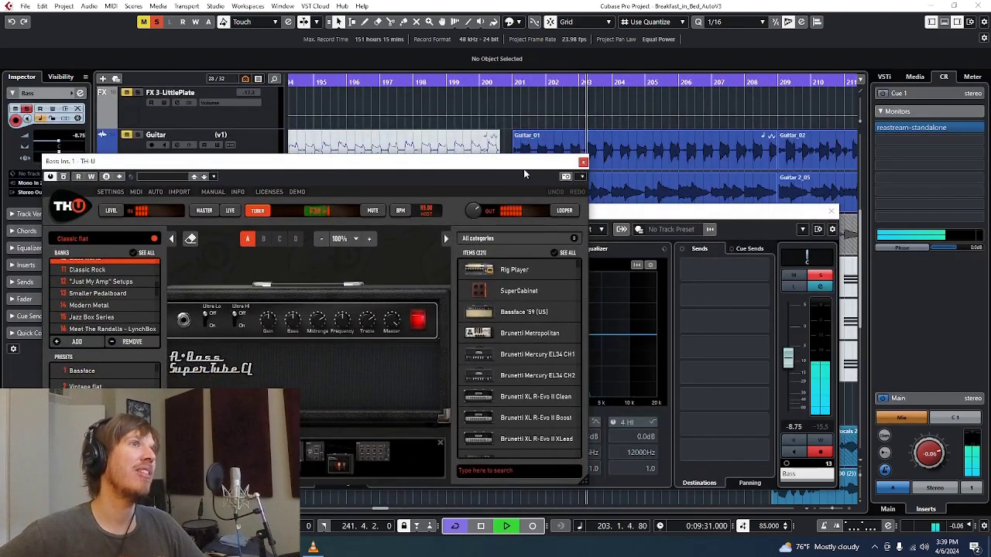
pyautogui.moveTo(524, 174); pyautogui.dragTo(658, 142)
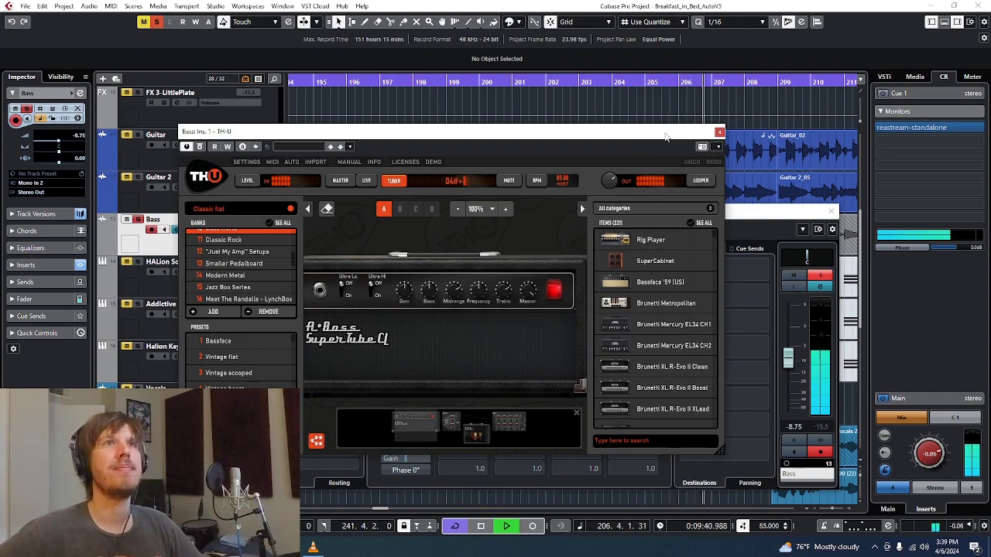
pyautogui.moveTo(666, 137); pyautogui.dragTo(740, 118)
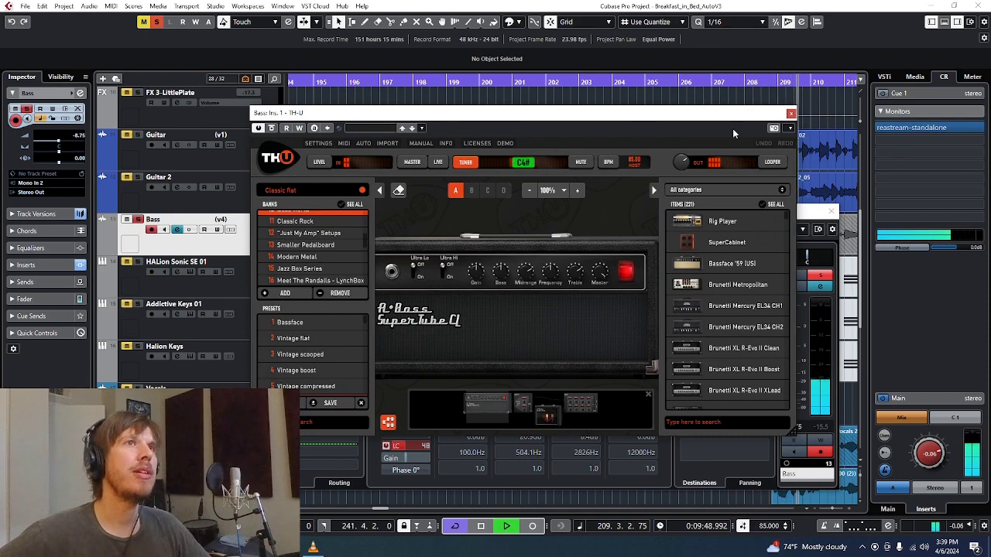
pyautogui.click(791, 114)
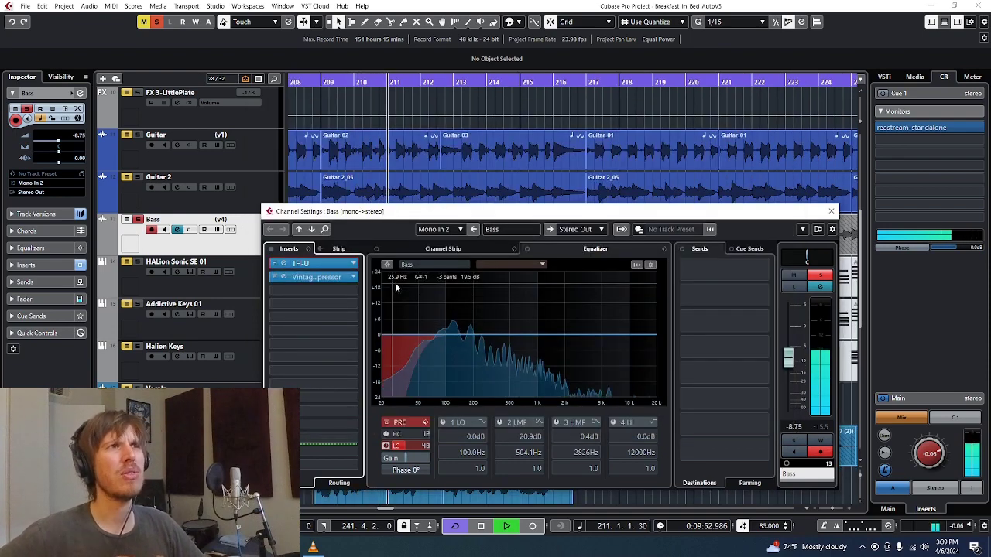
# Examine the VintageCompressor insert on the Bass track, and close the plug-in and the channel settings
pyautogui.click(317, 277)
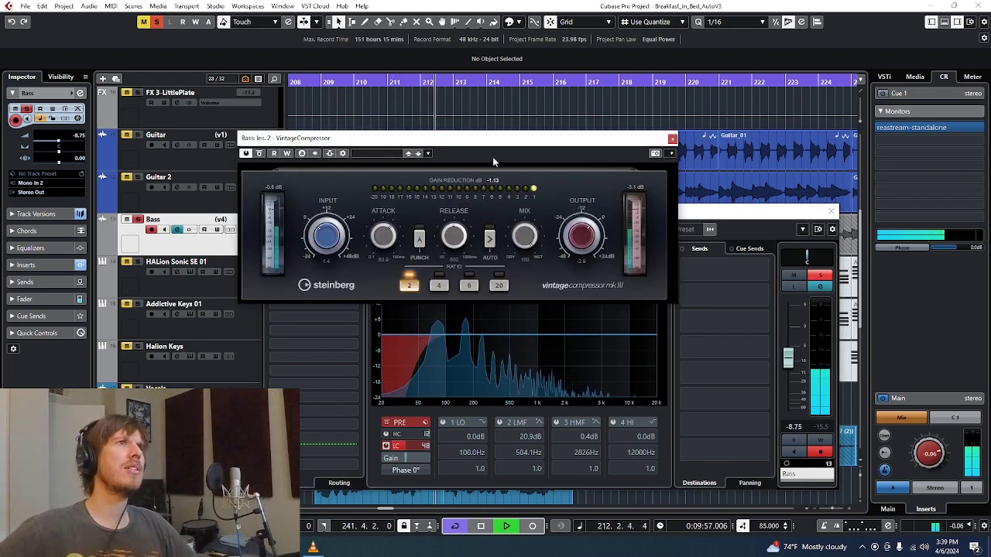
pyautogui.click(672, 139)
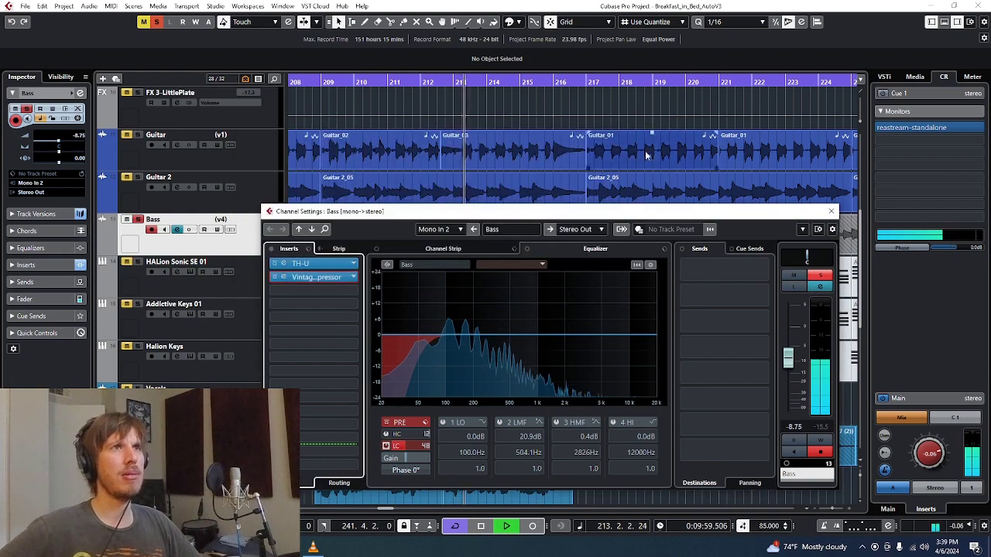
pyautogui.click(830, 212)
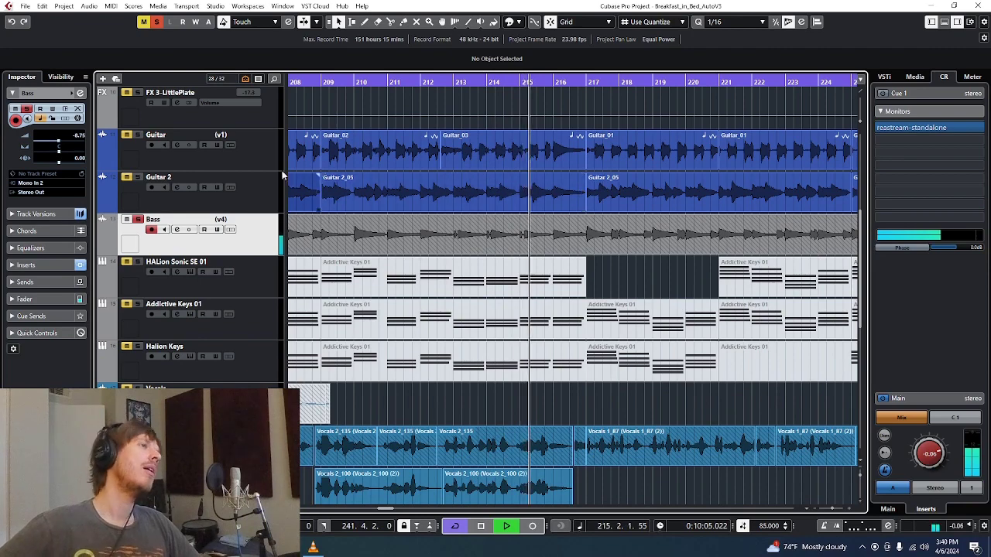
pyautogui.scroll(2, 283, 176)
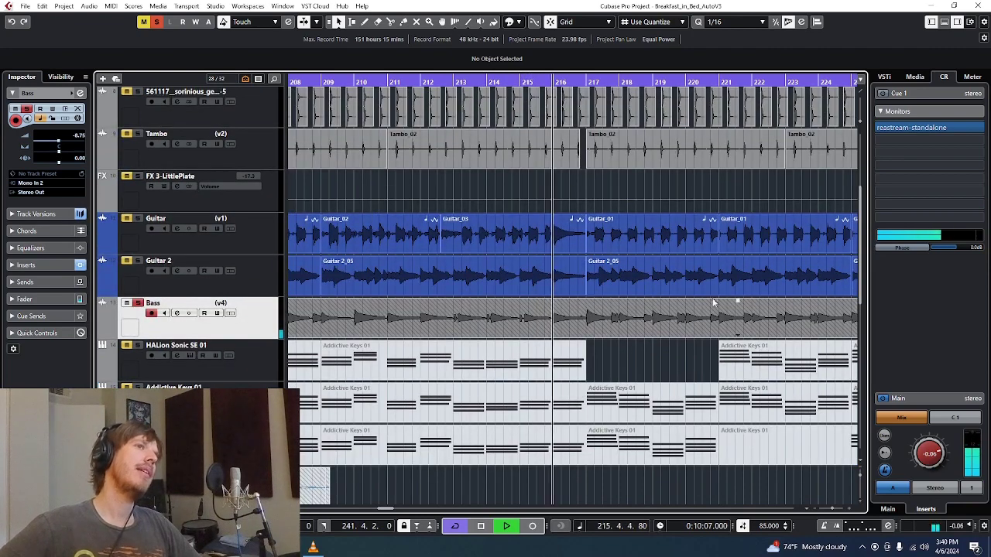
pyautogui.scroll(-4, 689, 279)
pyautogui.scroll(2, 669, 259)
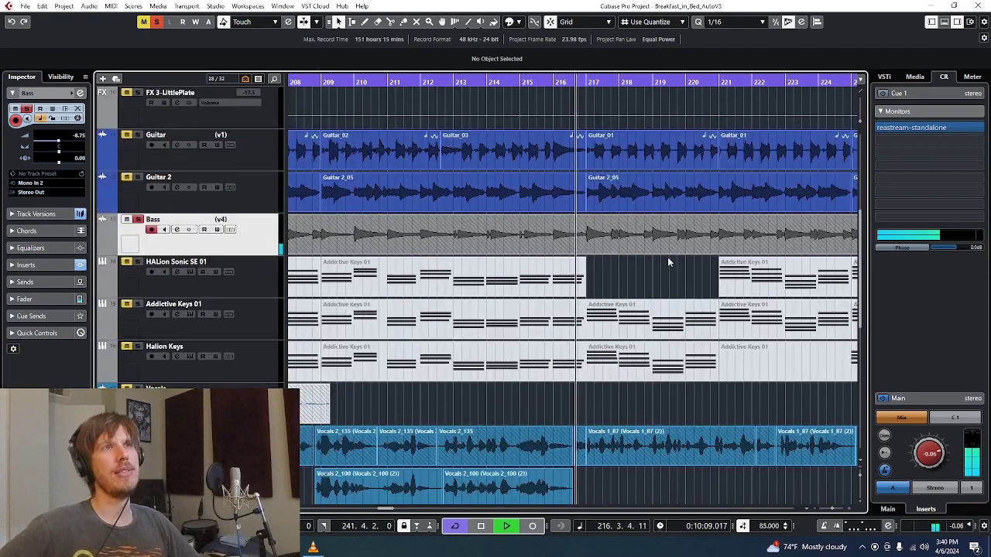
pyautogui.scroll(2, 668, 257)
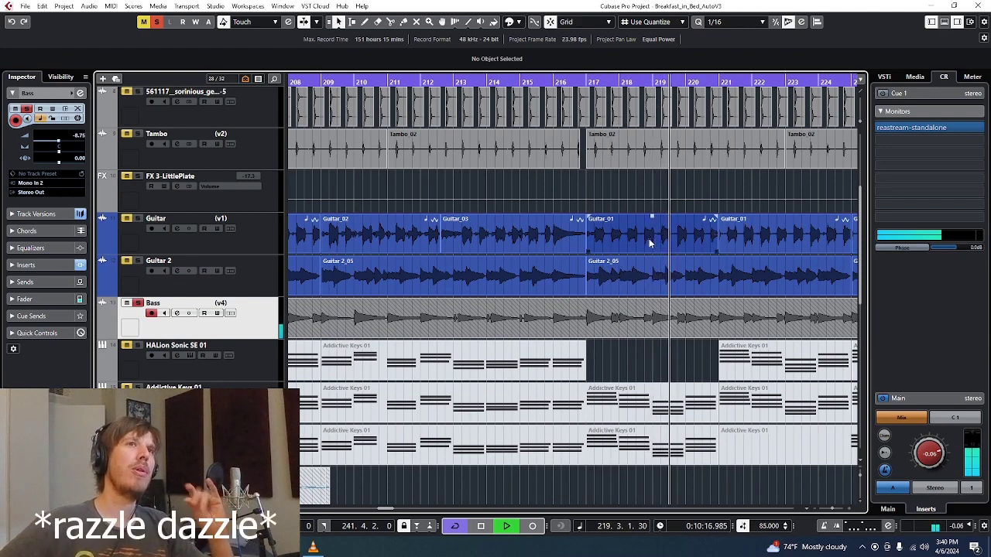
pyautogui.scroll(4, 649, 243)
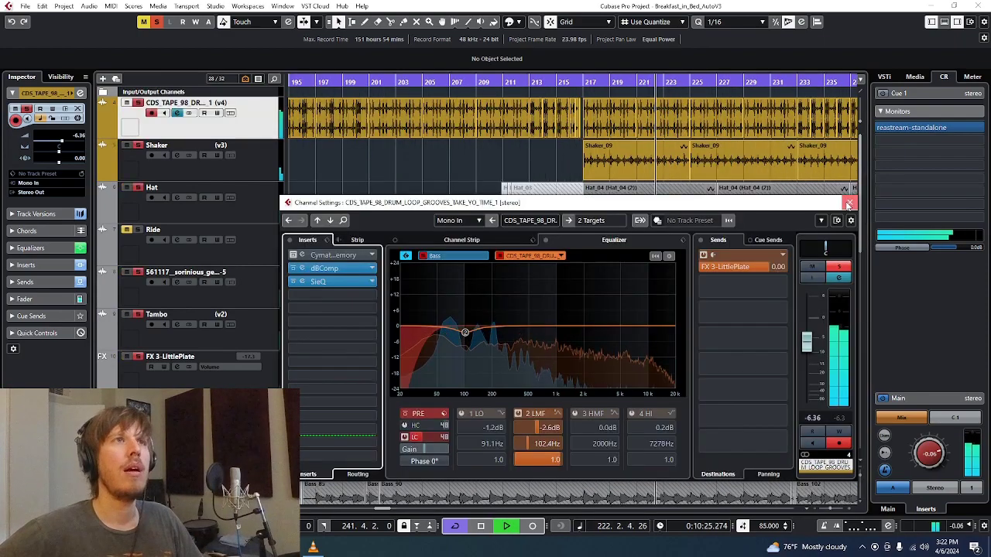
# Close the drum loop's channel settings and play from bar 197 with the Acoustic track added to the solo
pyautogui.click(849, 203)
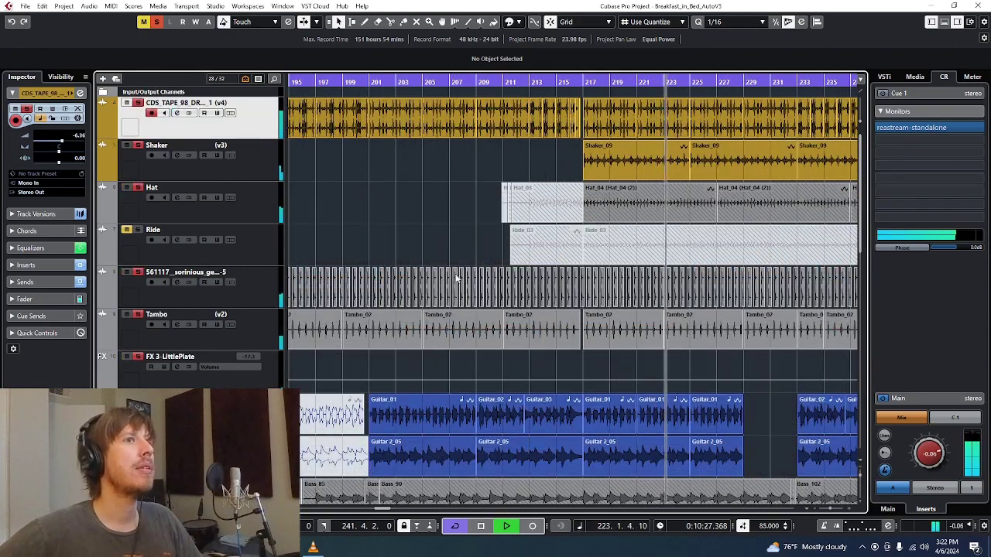
pyautogui.scroll(-6, 457, 278)
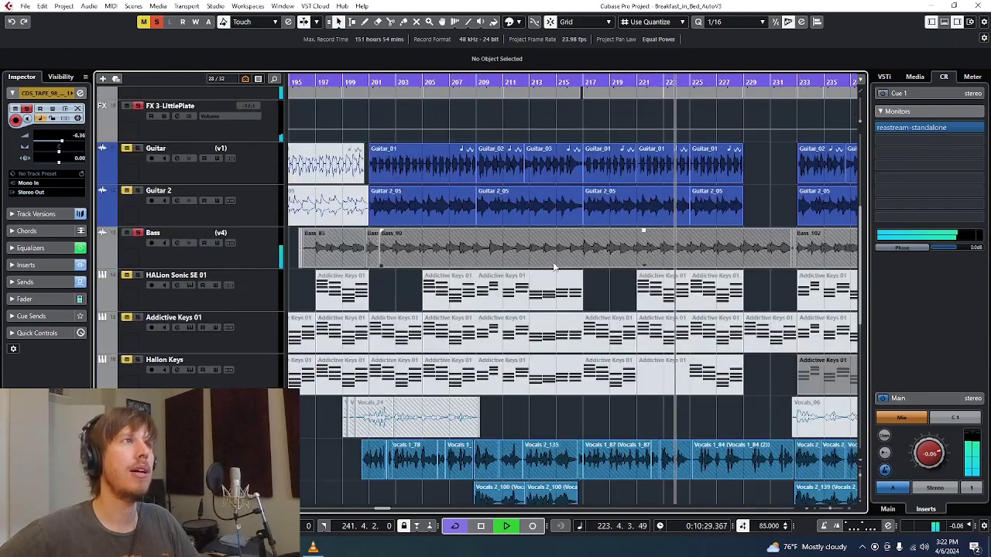
pyautogui.scroll(-4, 554, 267)
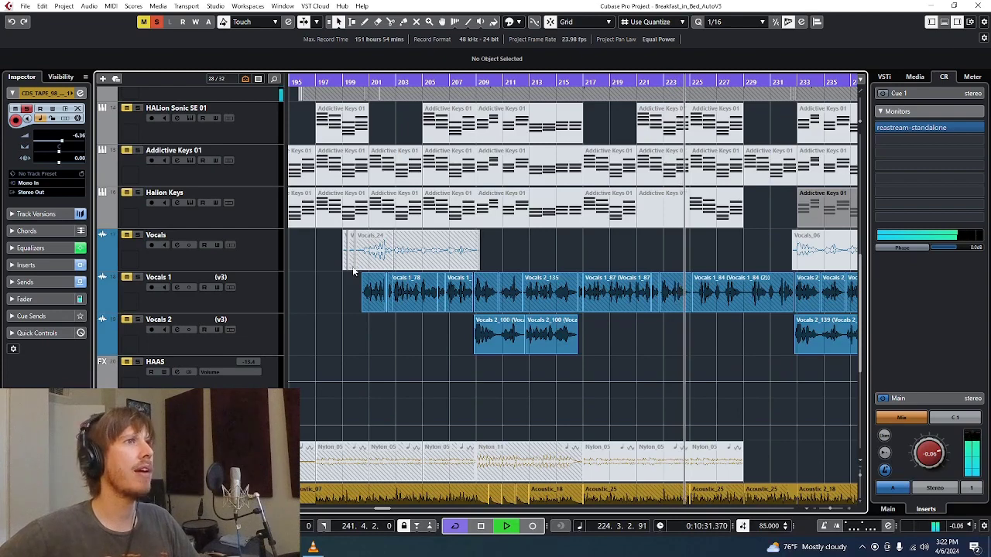
pyautogui.scroll(-2, 522, 263)
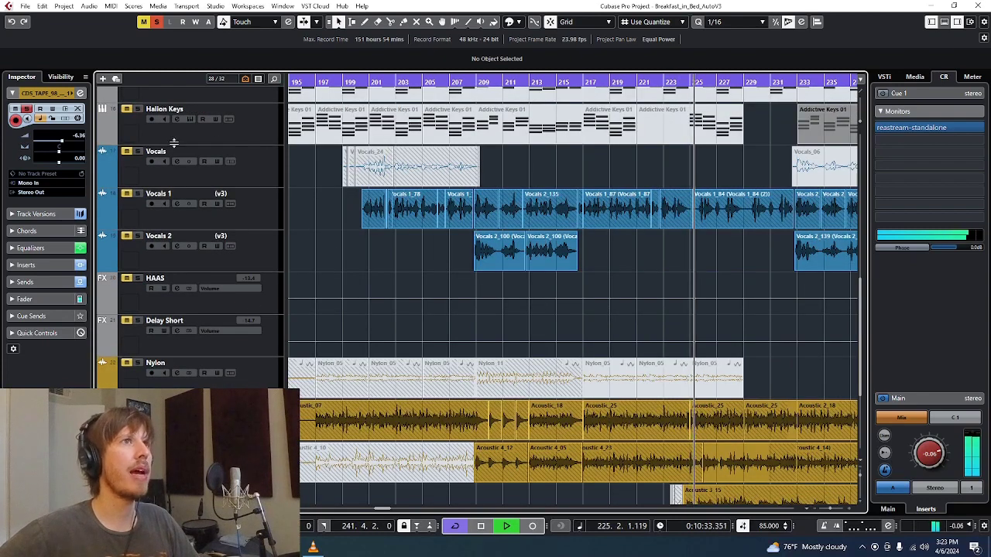
pyautogui.scroll(-4, 615, 233)
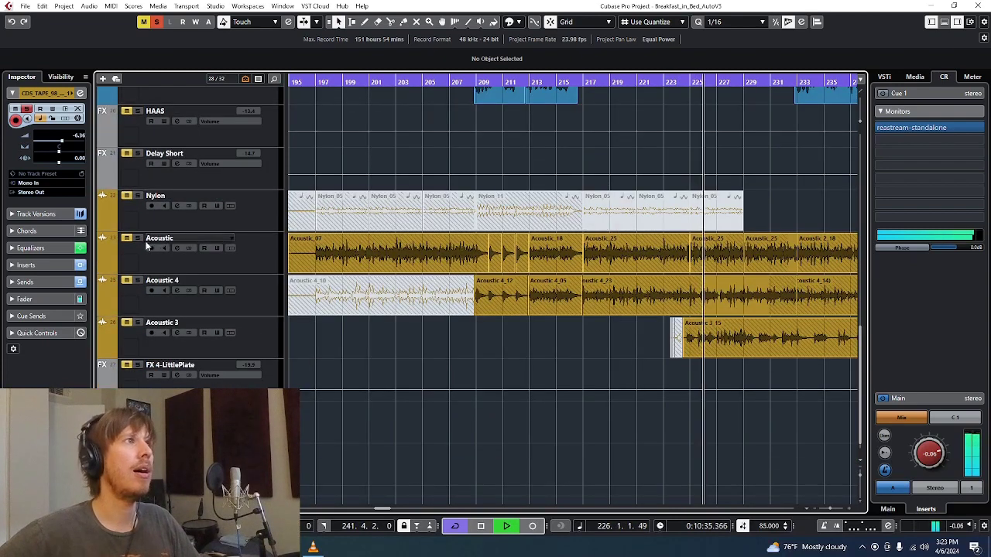
pyautogui.moveTo(329, 84); pyautogui.dragTo(333, 105)
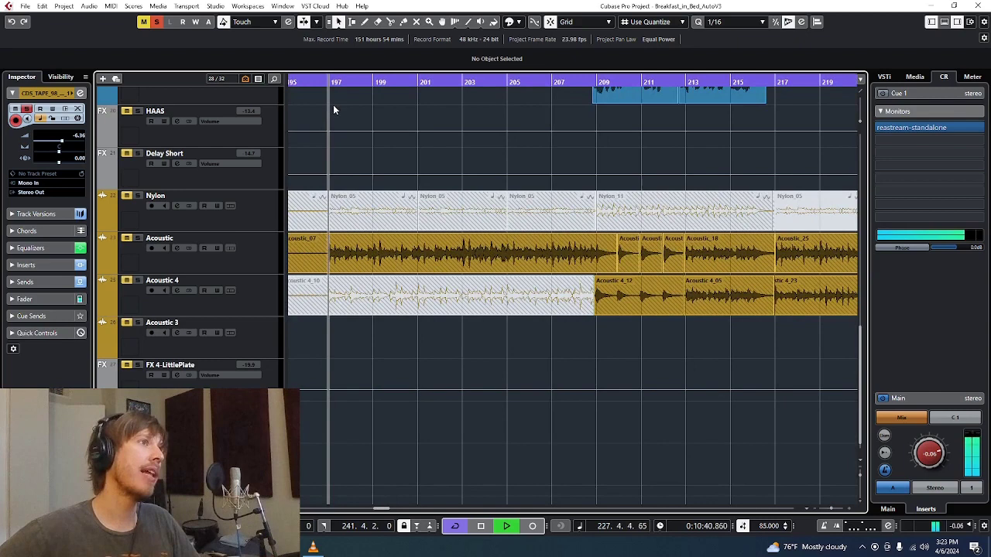
pyautogui.click(137, 238)
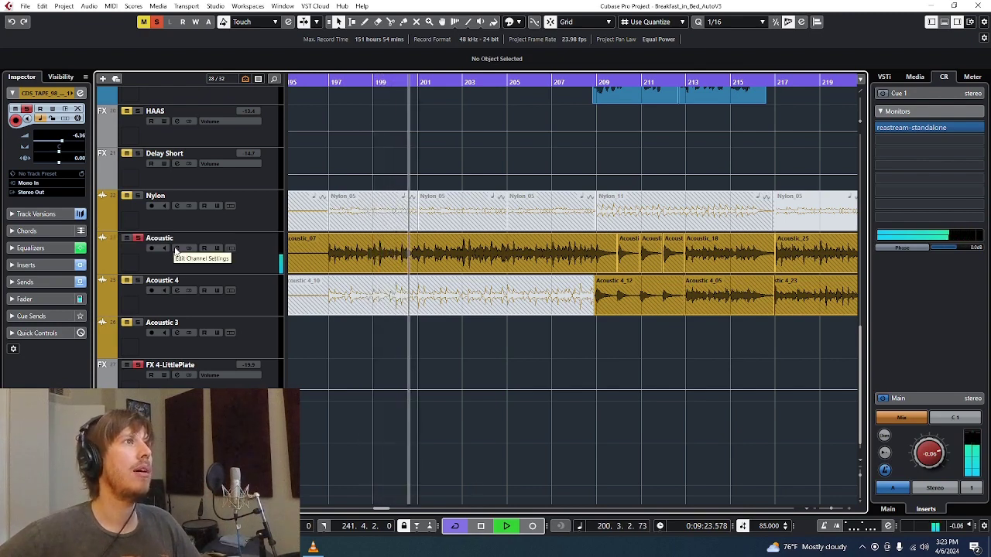
# Take the drum loop, Shaker, Hat, clap, Tambo and Bass out of solo so that only the Acoustic plays
pyautogui.scroll(10, 175, 246)
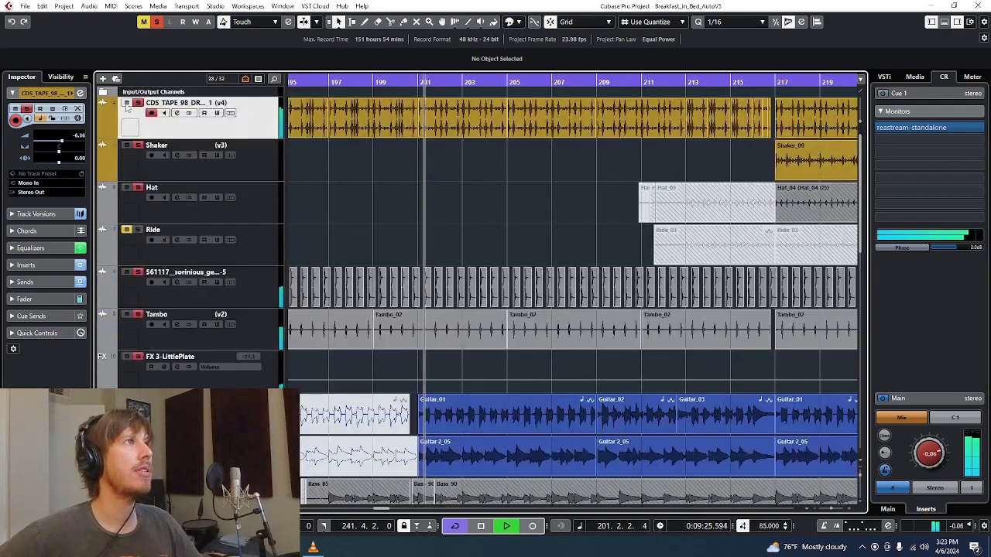
pyautogui.scroll(-2, 128, 201)
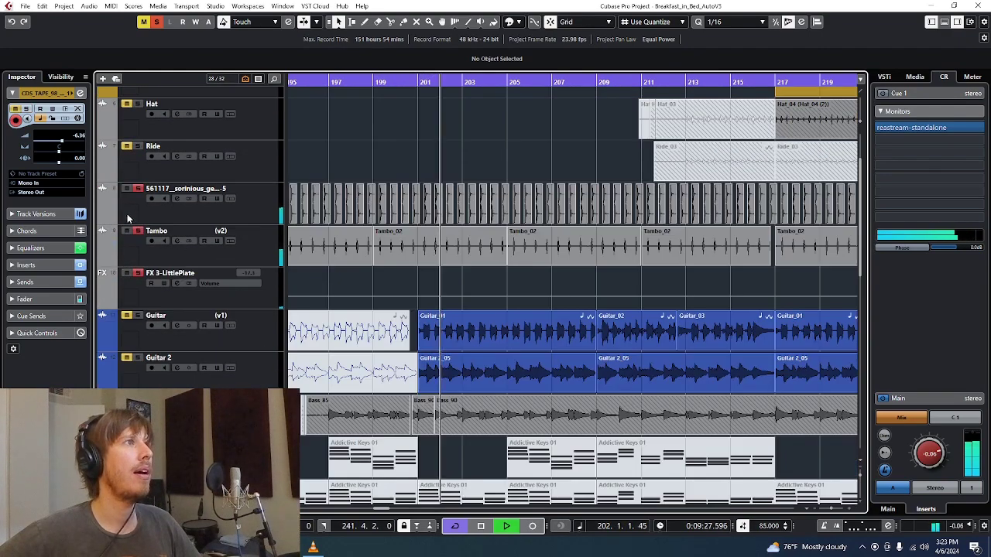
pyautogui.scroll(-4, 139, 263)
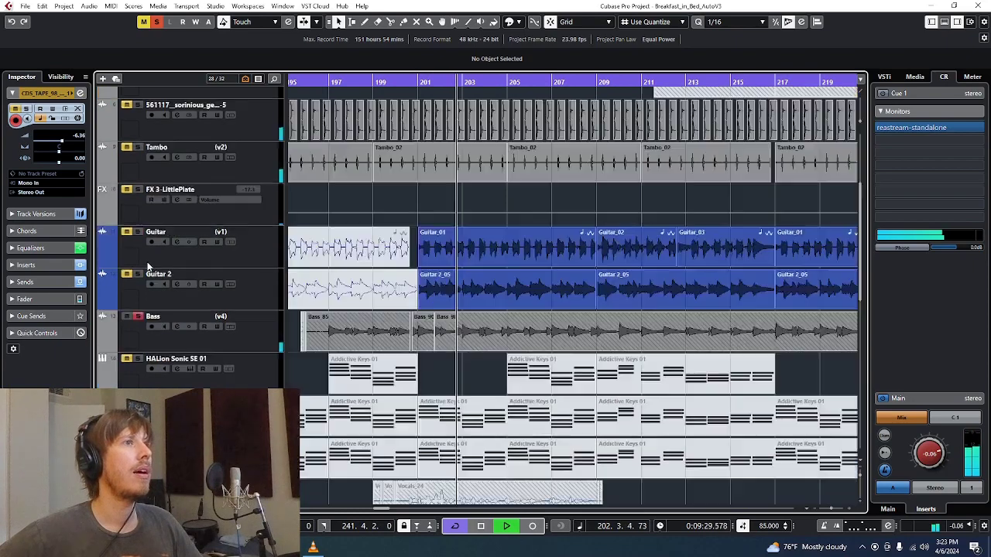
pyautogui.scroll(-2, 224, 280)
pyautogui.scroll(-3, 224, 279)
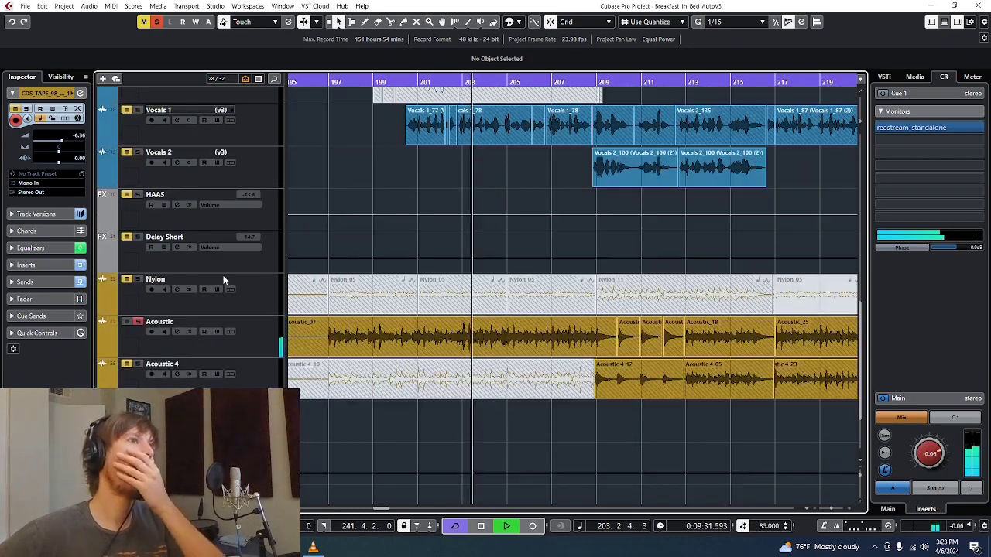
# Open the Acoustic track's channel settings and examine its Compressor and EchoBoy inserts, closing each plug-in after viewing
pyautogui.click(177, 332)
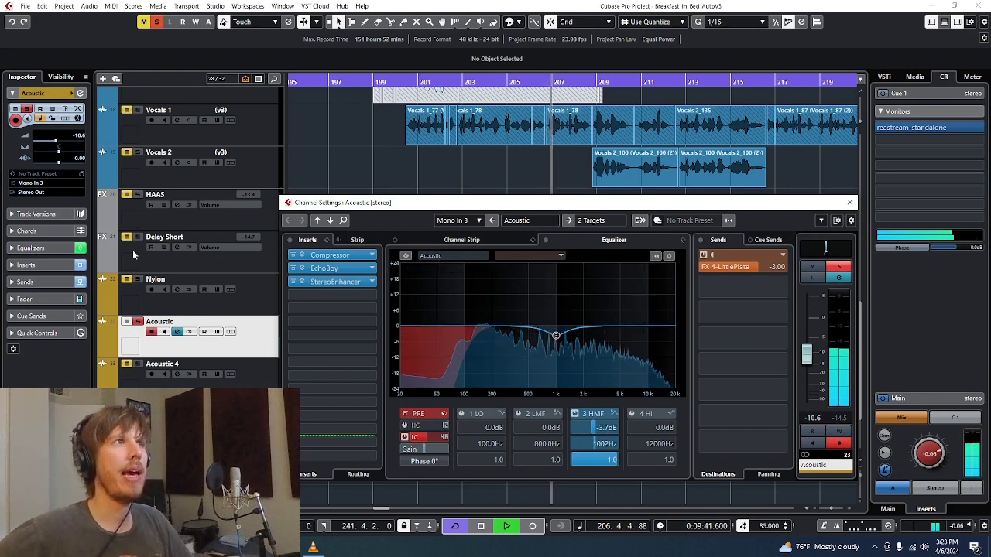
pyautogui.click(326, 255)
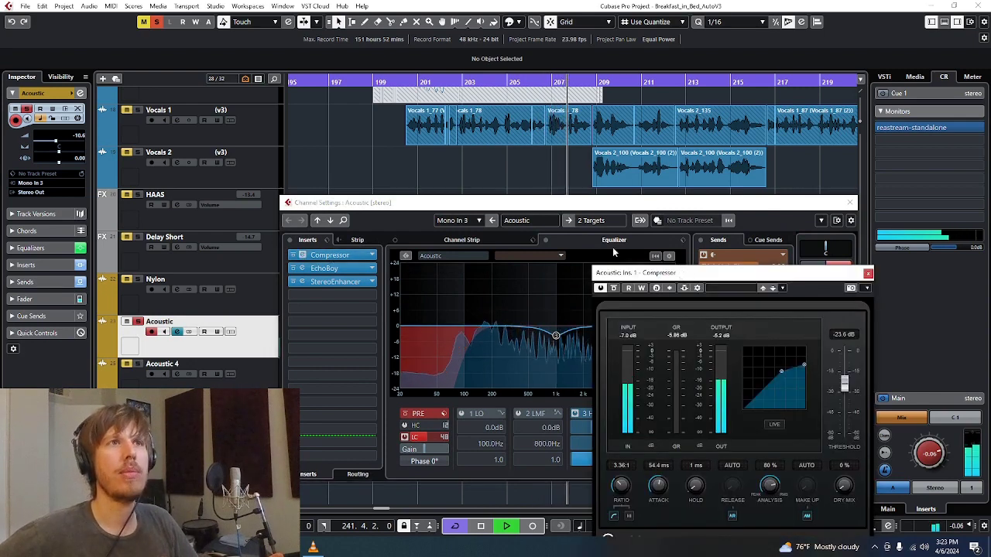
pyautogui.click(868, 274)
pyautogui.click(325, 268)
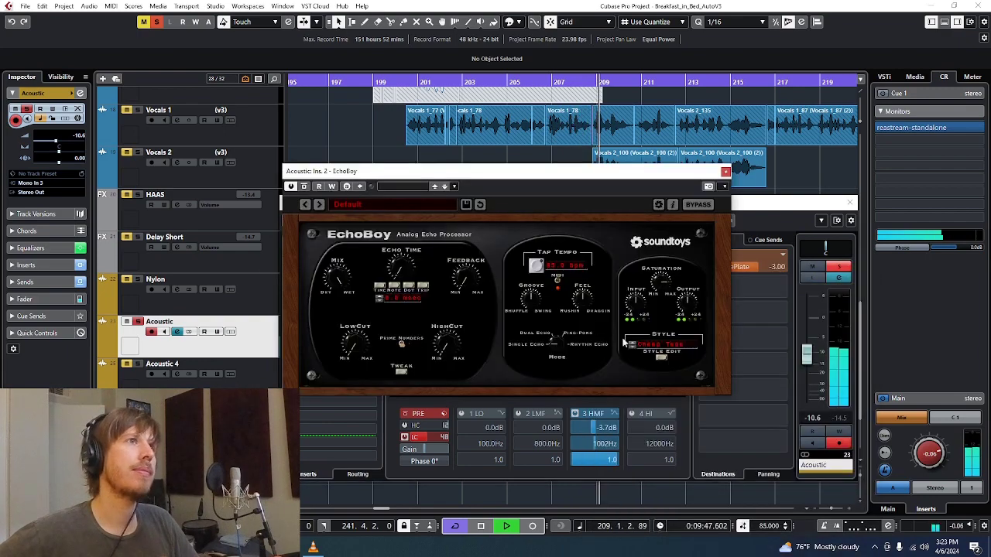
pyautogui.click(725, 171)
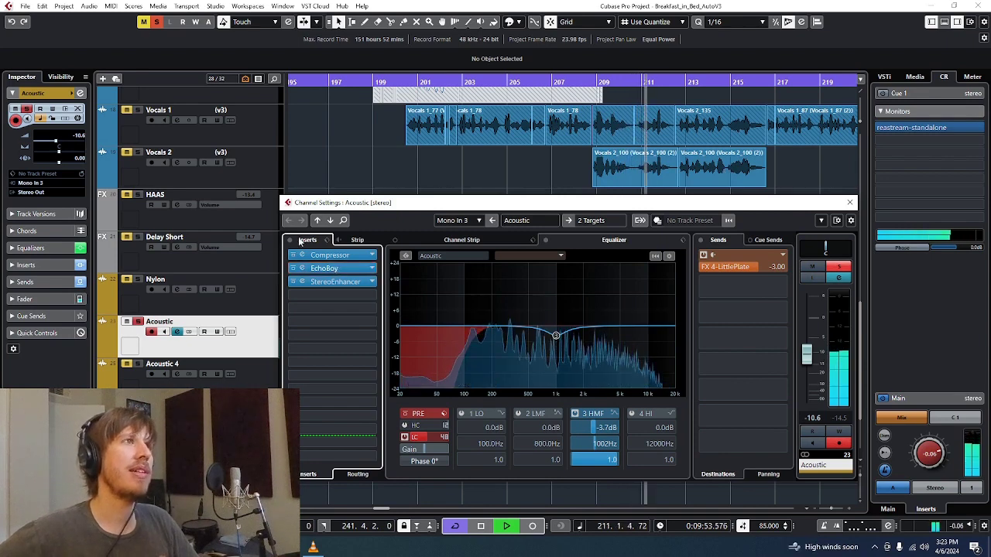
# Browse the insert-chain presets for the Acoustic channel and close the list without loading one
pyautogui.click(328, 243)
pyautogui.click(337, 261)
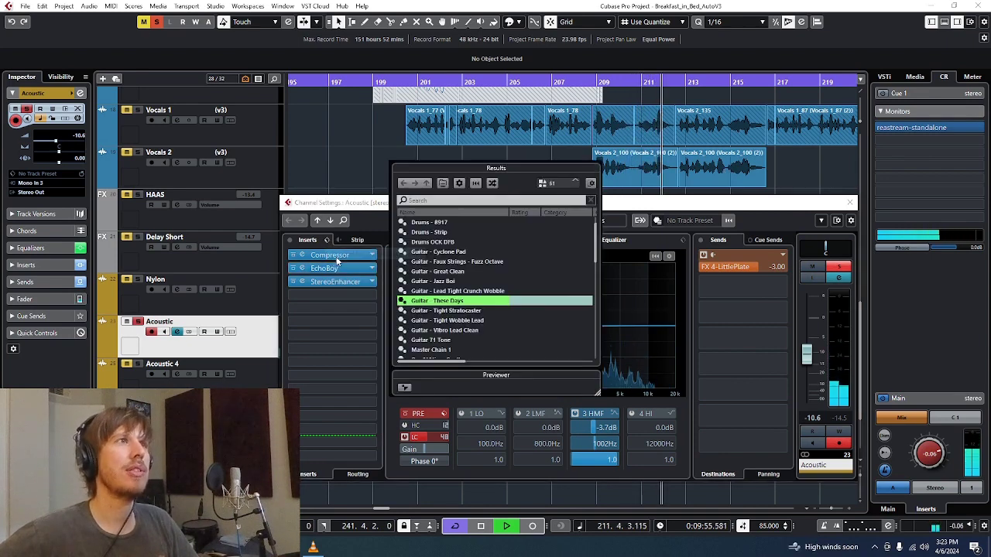
pyautogui.scroll(-2, 495, 301)
pyautogui.scroll(3, 495, 298)
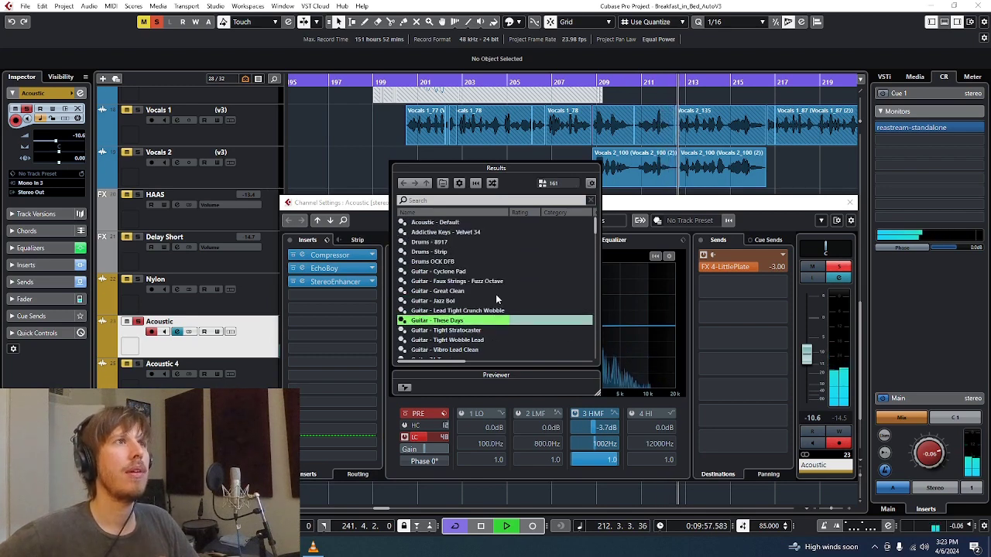
pyautogui.scroll(-3, 496, 298)
pyautogui.scroll(3, 497, 305)
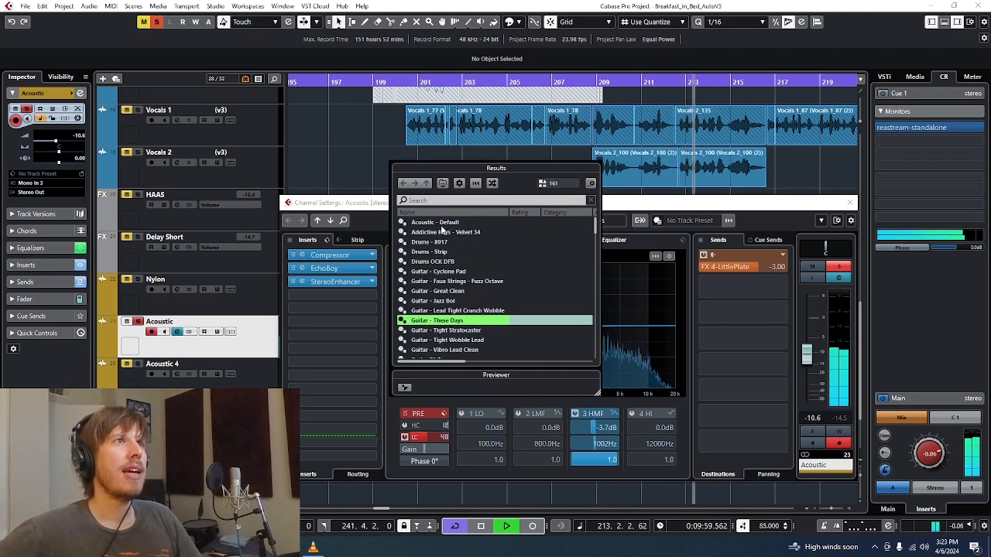
pyautogui.press('Escape')
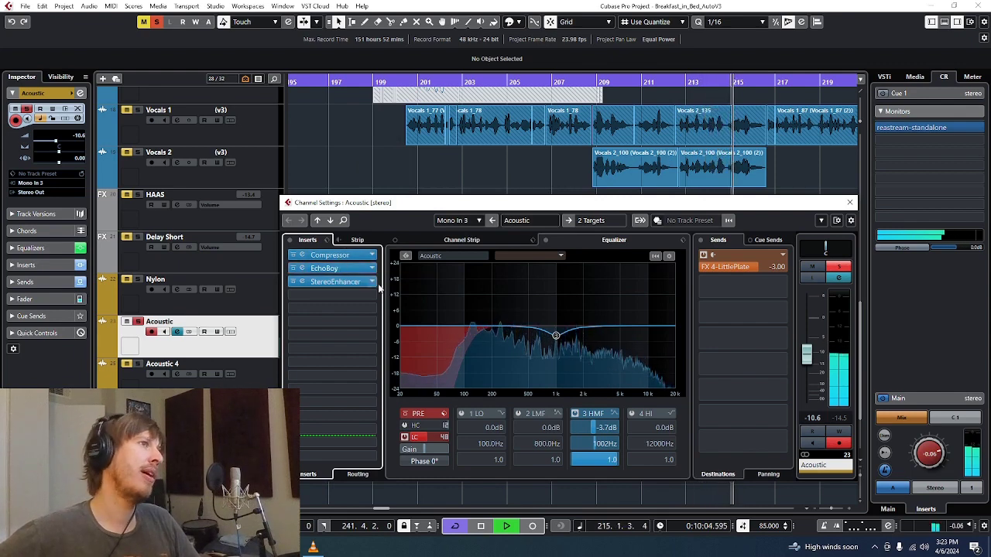
# Review the Acoustic track's EchoBoy insert during playback, close the plug-in, and compare the sound with the insert's bypass toggled
pyautogui.click(324, 268)
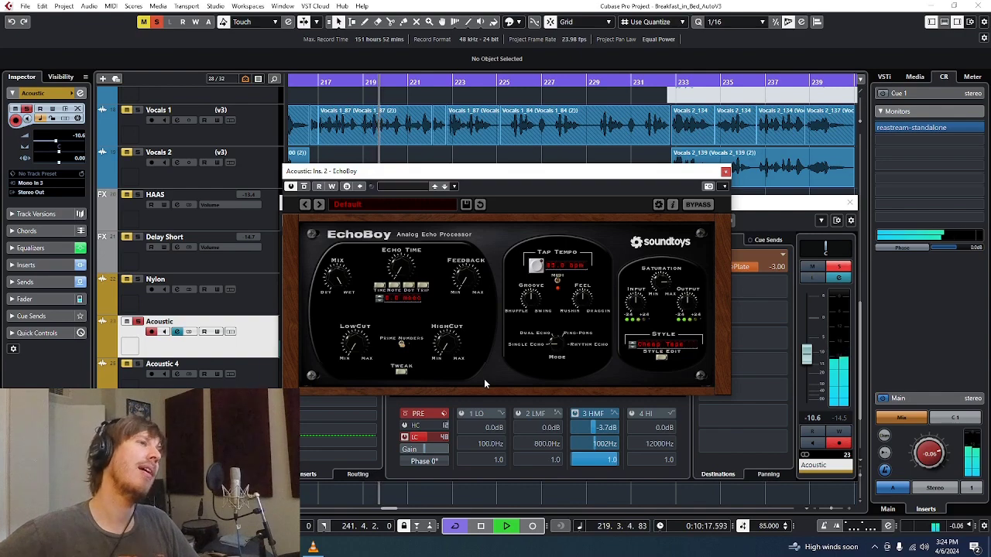
pyautogui.moveTo(517, 180); pyautogui.dragTo(473, 88)
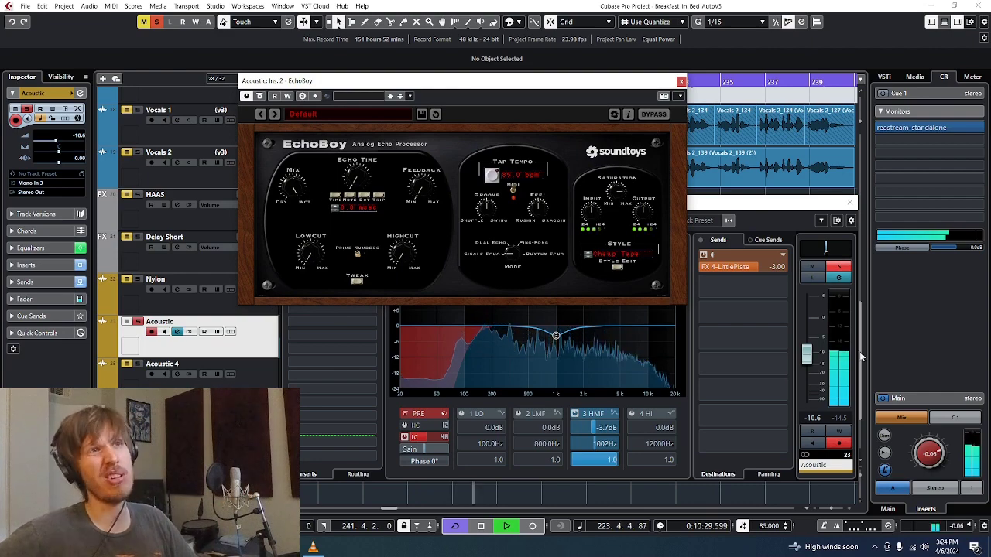
pyautogui.moveTo(608, 83); pyautogui.dragTo(728, 160)
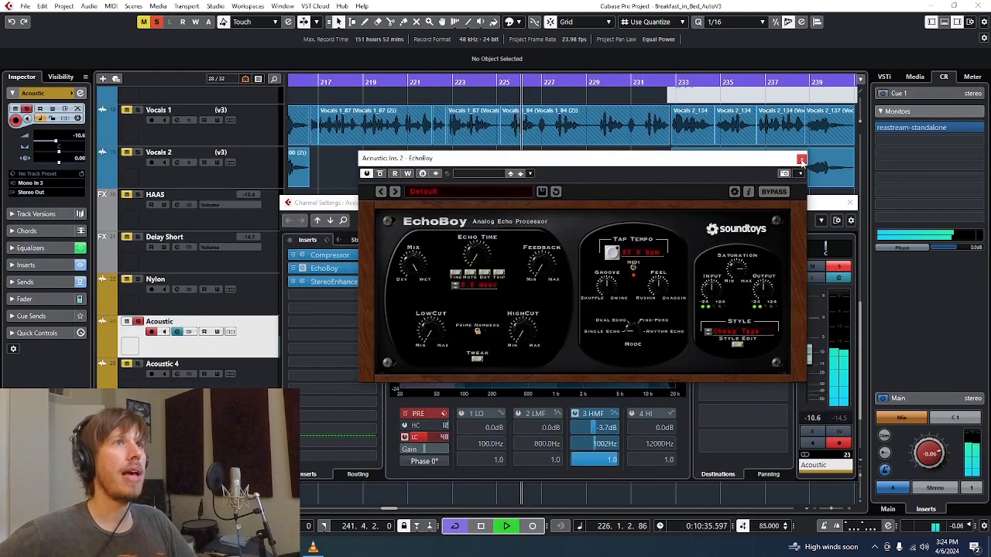
pyautogui.click(801, 160)
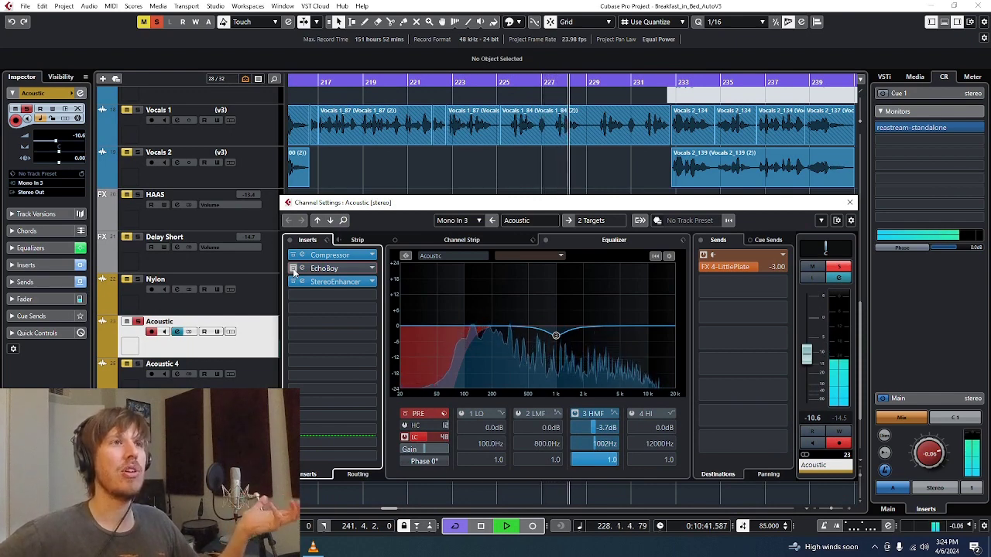
pyautogui.click(293, 268)
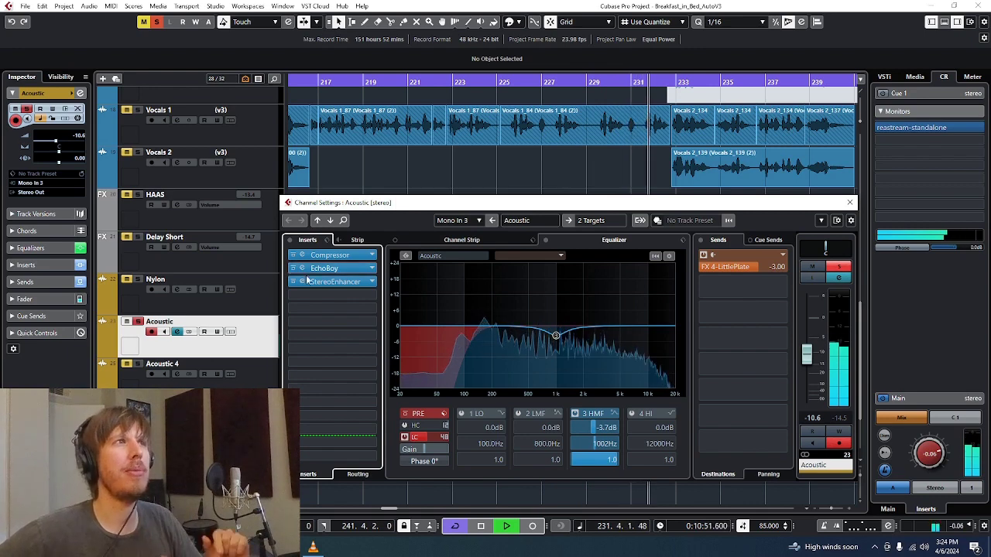
# Examine the StereoEnhancer insert on the Acoustic track, and close the plug-in and the channel settings
pyautogui.click(318, 284)
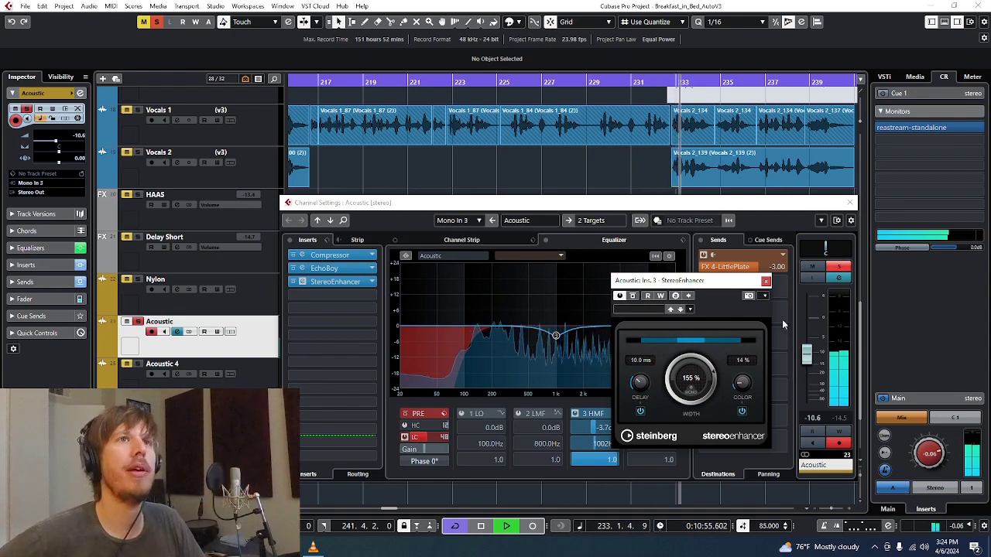
pyautogui.click(766, 281)
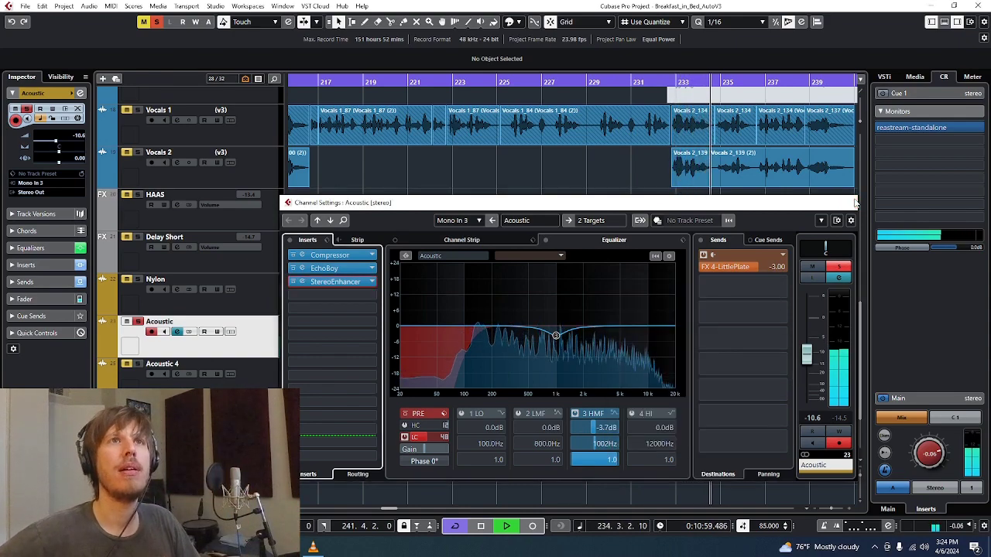
pyautogui.click(855, 202)
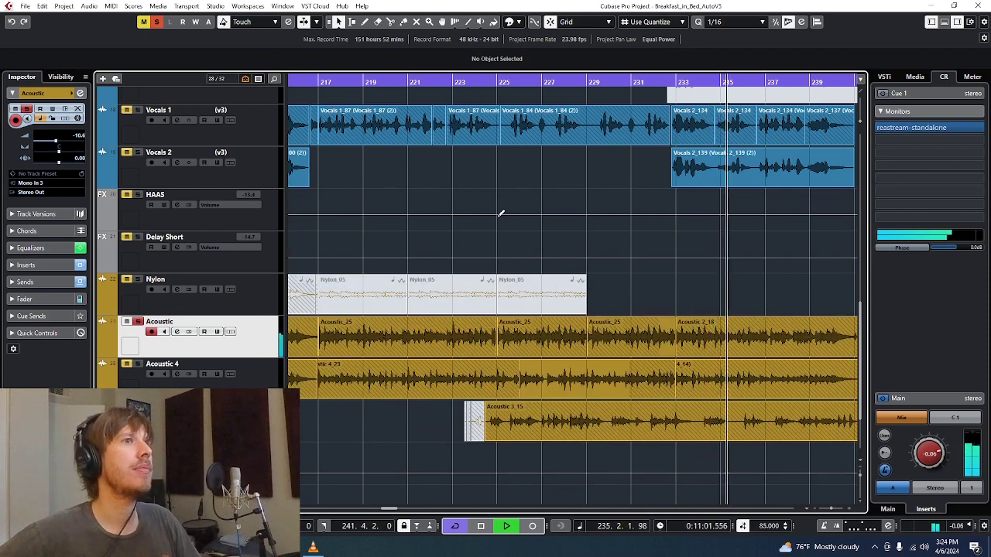
# Move playback back to around bar 209, solo Acoustic 4 with the Acoustic track, and examine its channel EQ and inserts before closing the settings
pyautogui.click(401, 82)
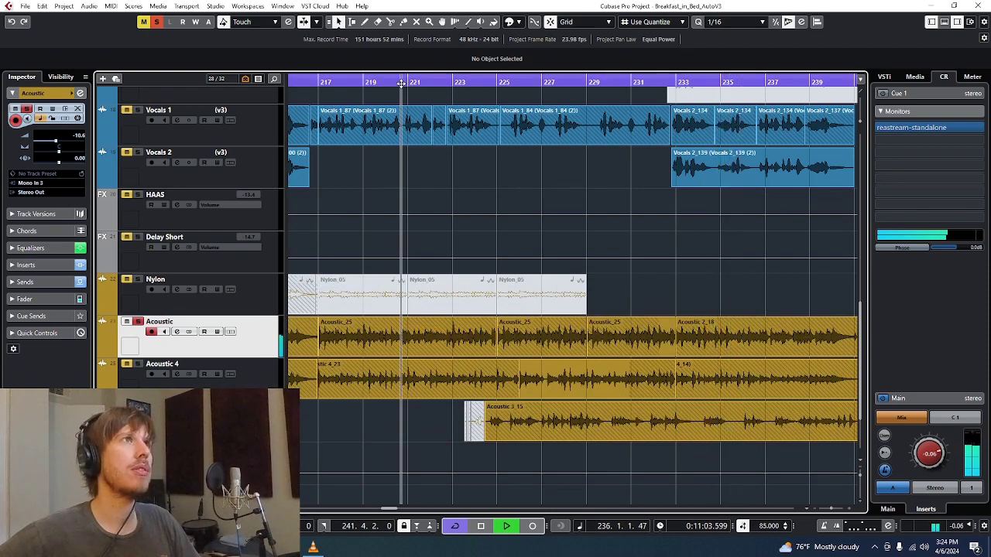
pyautogui.moveTo(401, 83); pyautogui.dragTo(361, 96)
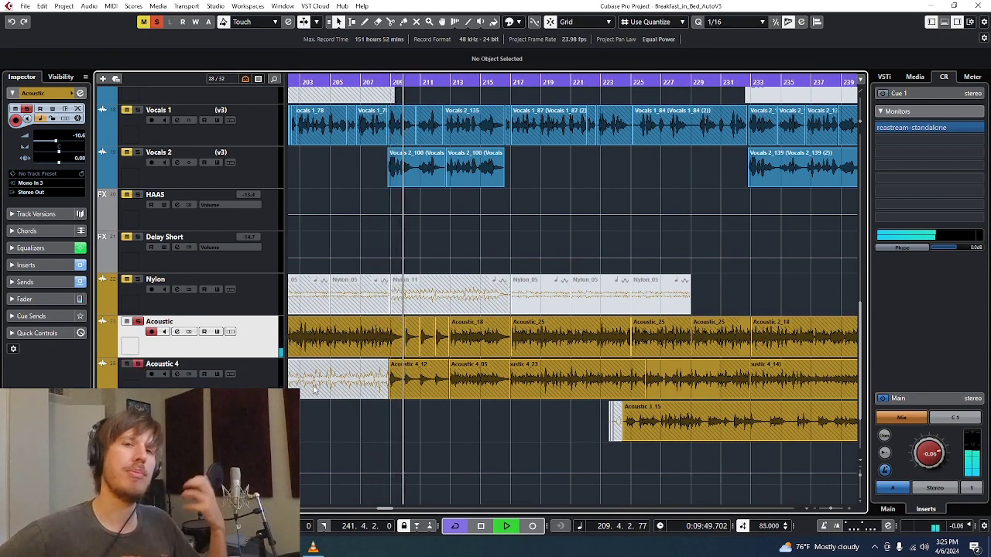
pyautogui.click(177, 375)
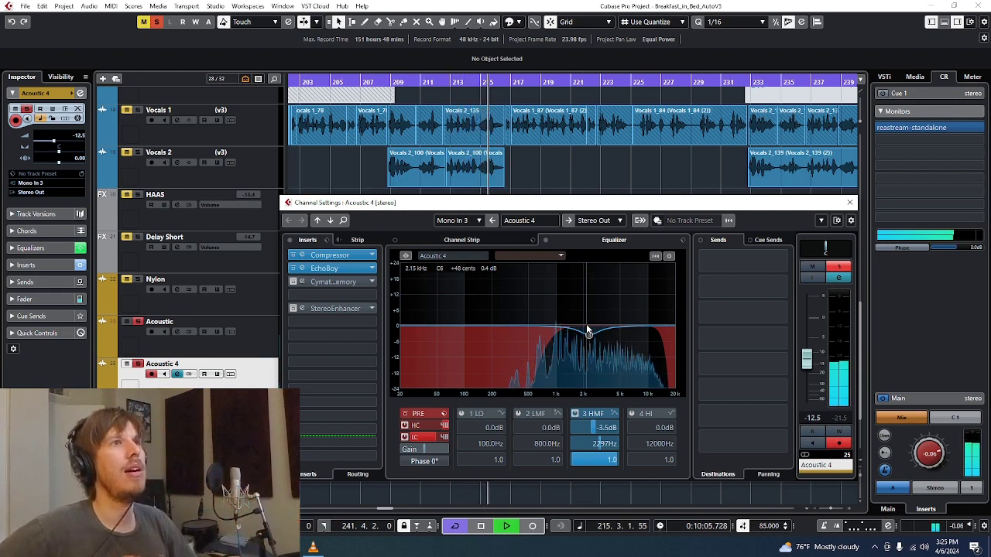
pyautogui.click(850, 203)
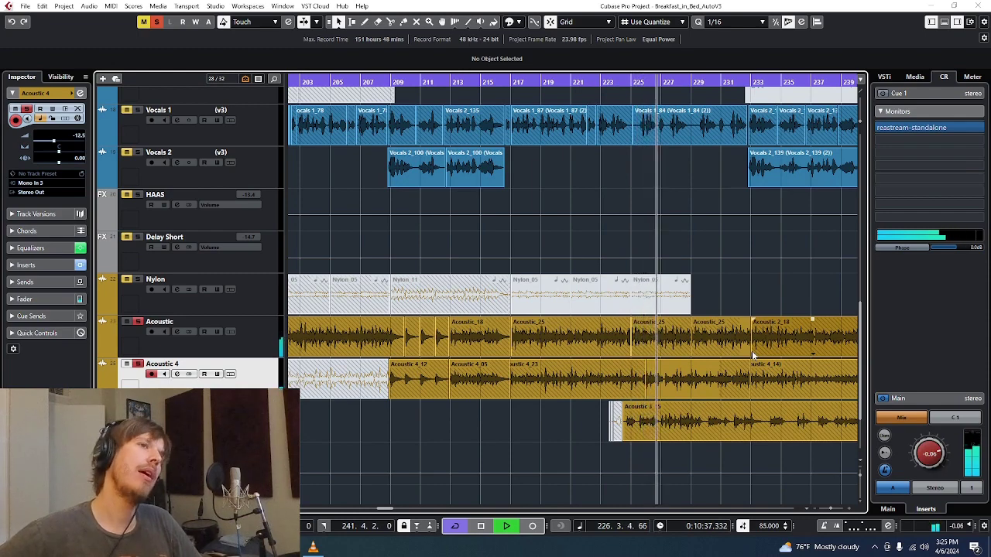
# Add the drum loop, Shaker, Hat, Ride, clap, Tambo and Bass tracks to the soloed acoustic guitars
pyautogui.scroll(-2, 752, 351)
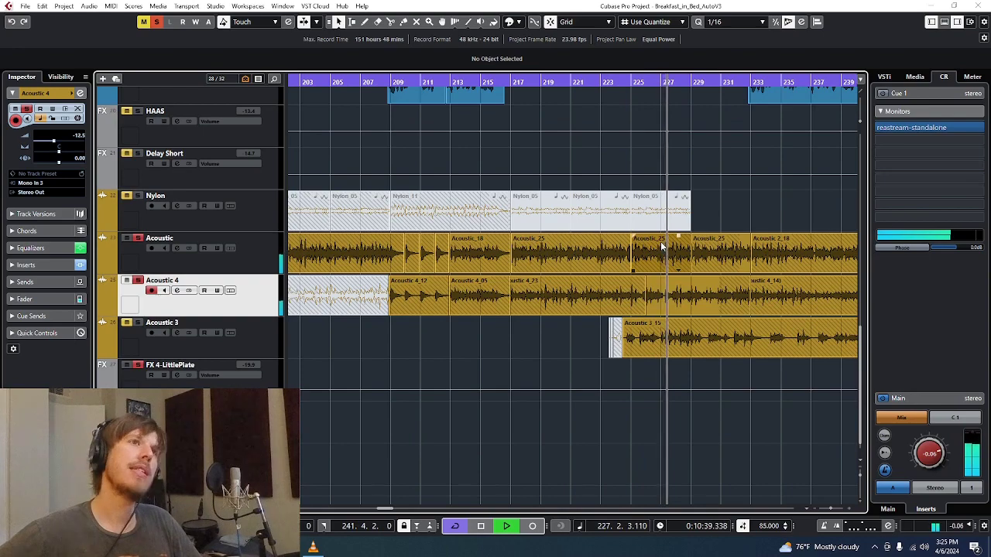
pyautogui.scroll(10, 361, 290)
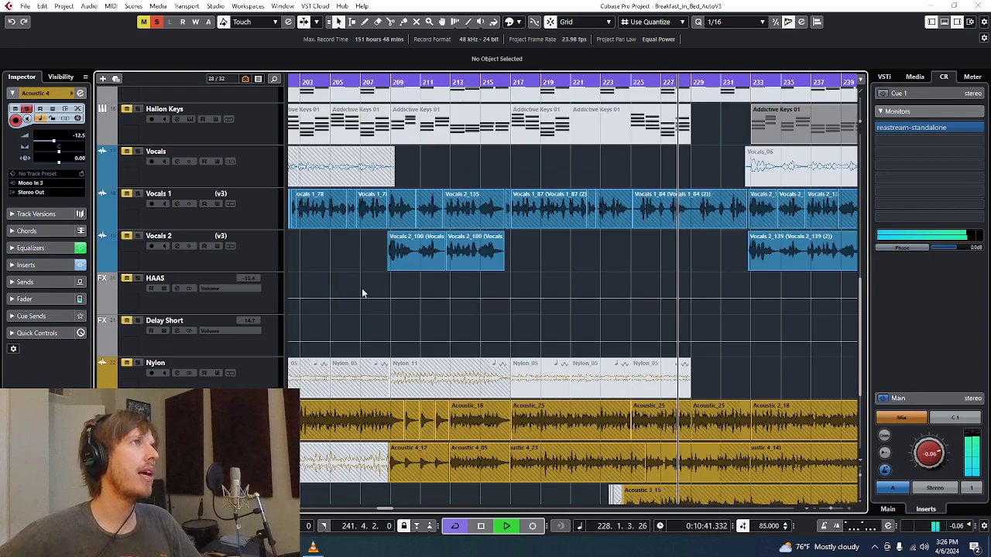
pyautogui.moveTo(128, 107); pyautogui.dragTo(124, 255)
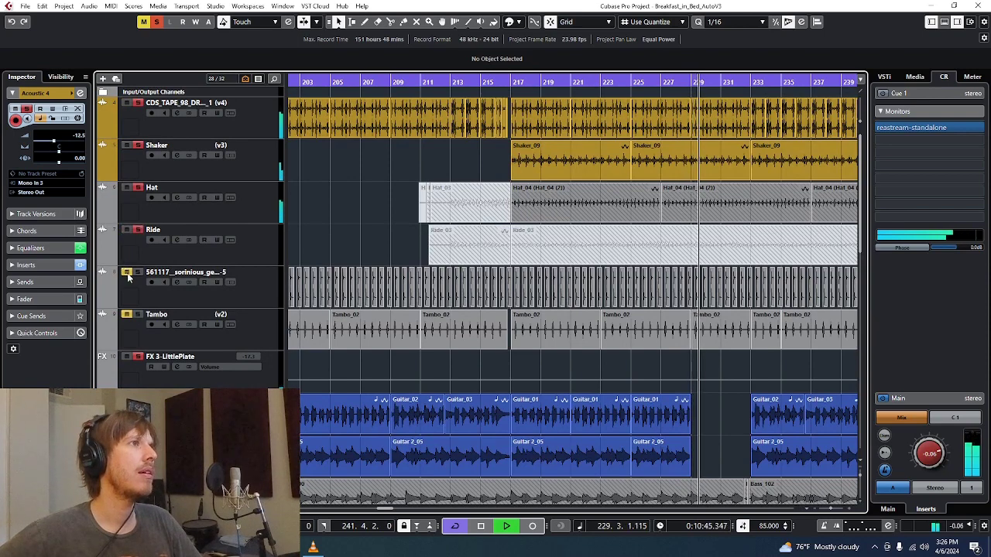
pyautogui.scroll(-2, 146, 316)
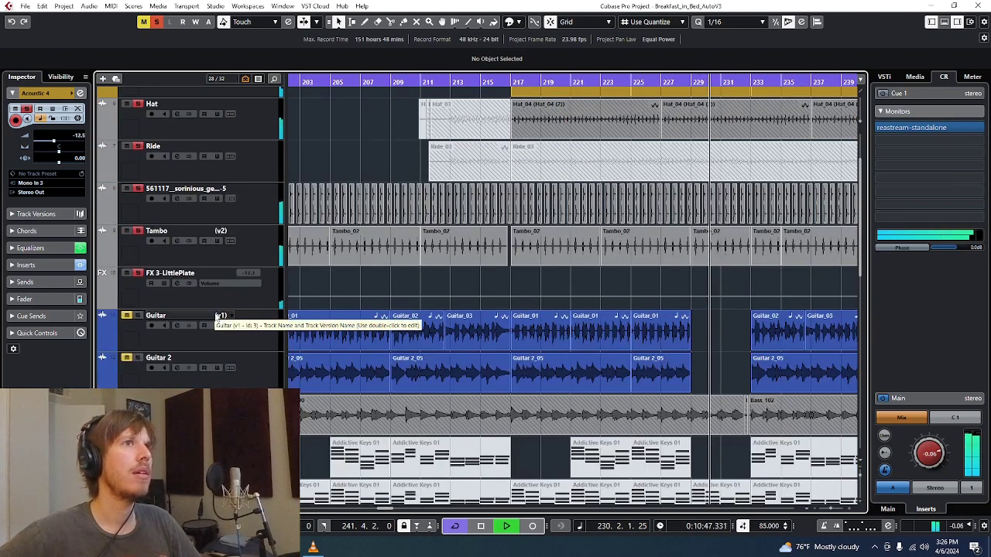
pyautogui.scroll(-2, 143, 313)
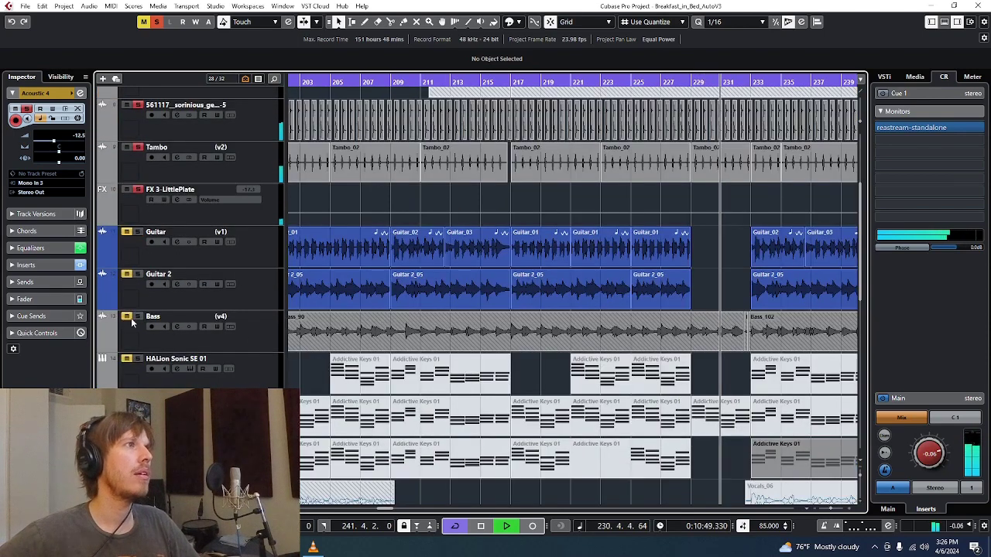
pyautogui.click(138, 316)
# Clear all track solos, solo only the Vocals 1 track, and stop playback
pyautogui.scroll(-4, 628, 267)
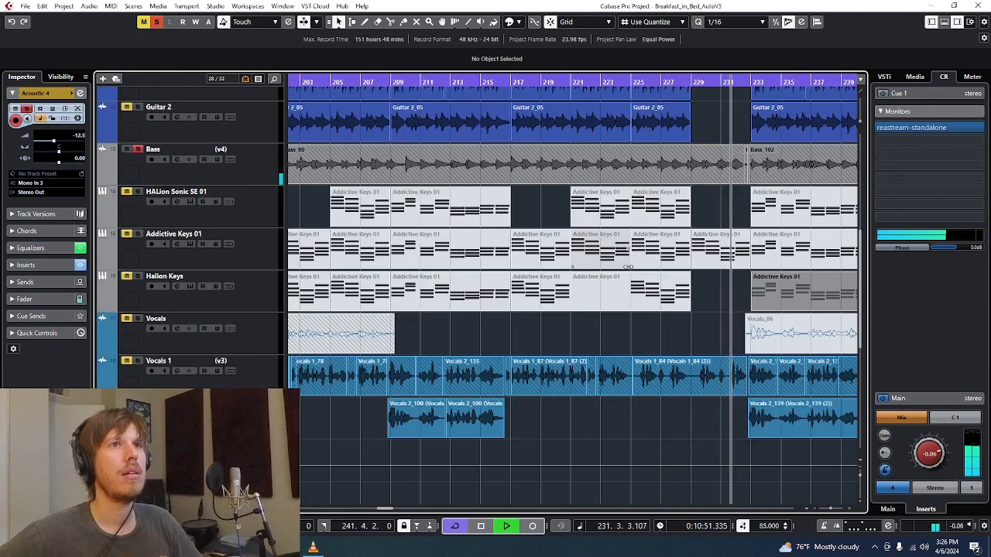
pyautogui.scroll(-6, 628, 266)
pyautogui.scroll(-2, 627, 267)
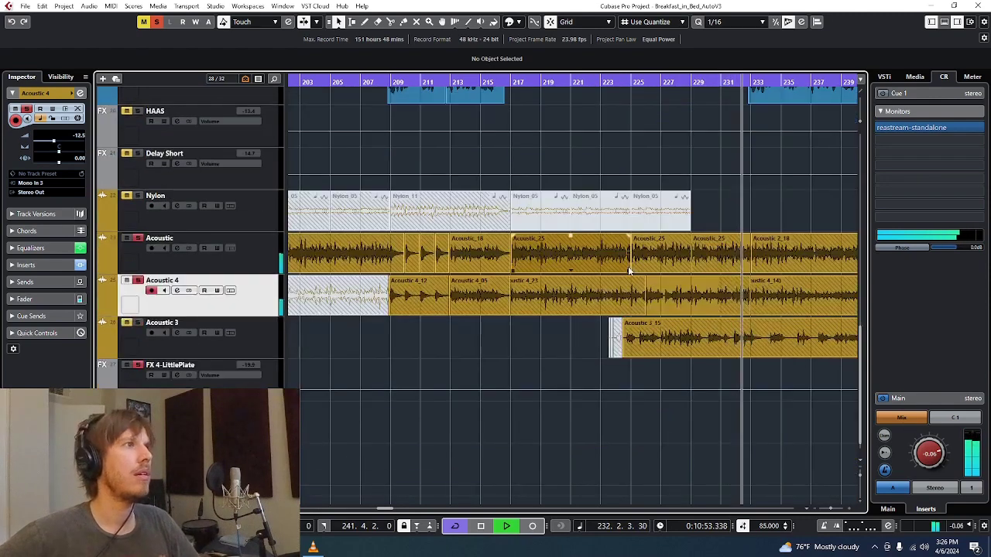
pyautogui.scroll(4, 627, 265)
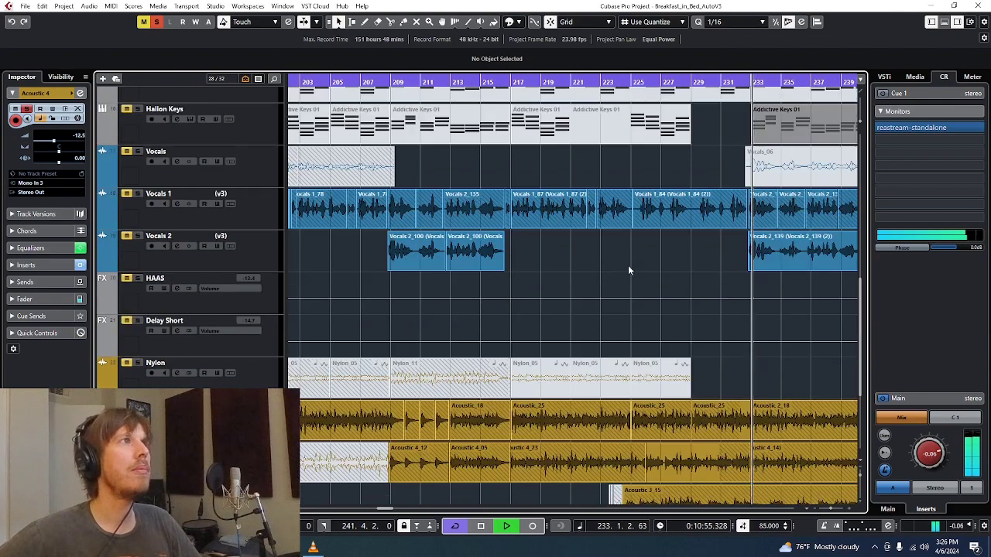
pyautogui.scroll(-2, 227, 259)
pyautogui.scroll(4, 227, 259)
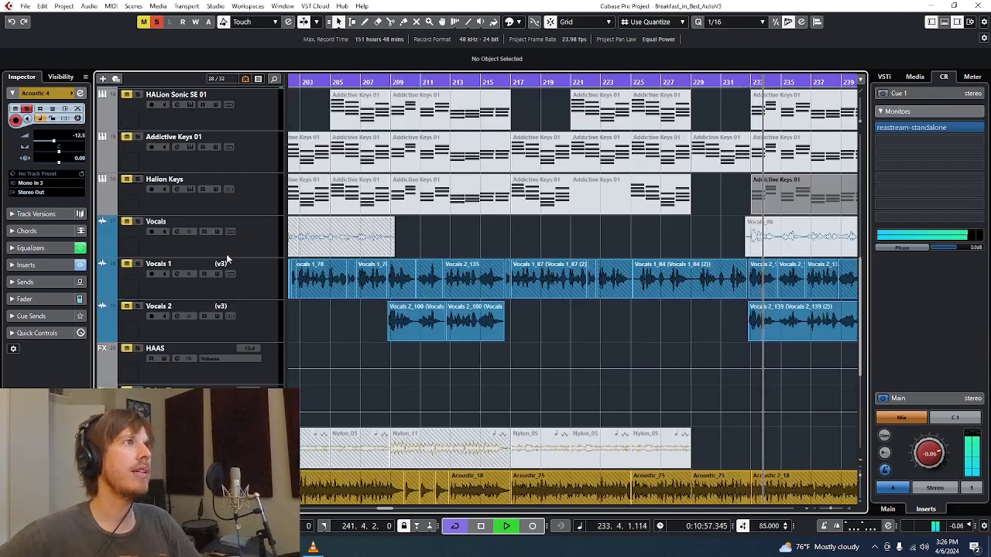
pyautogui.click(158, 22)
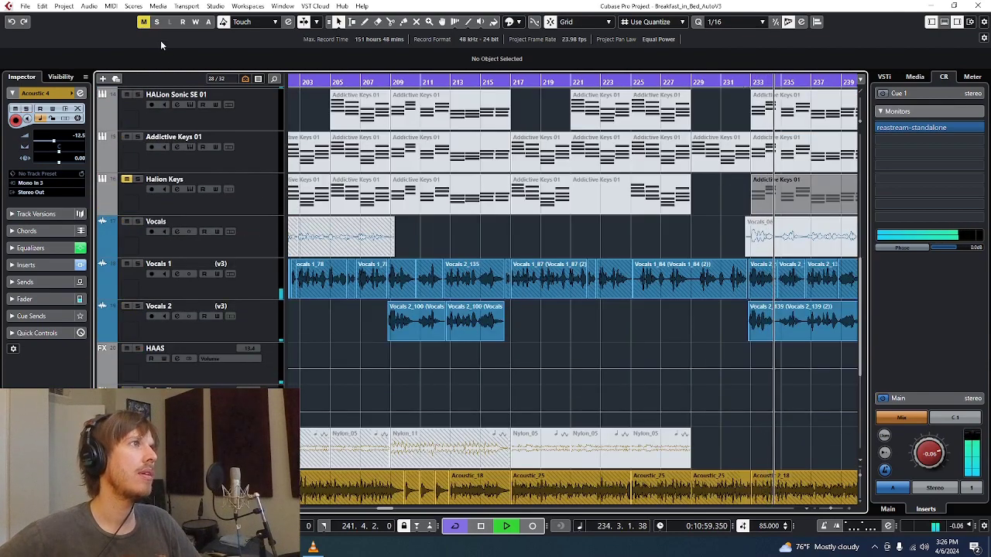
pyautogui.scroll(-6, 198, 172)
pyautogui.scroll(6, 232, 232)
pyautogui.press('s')
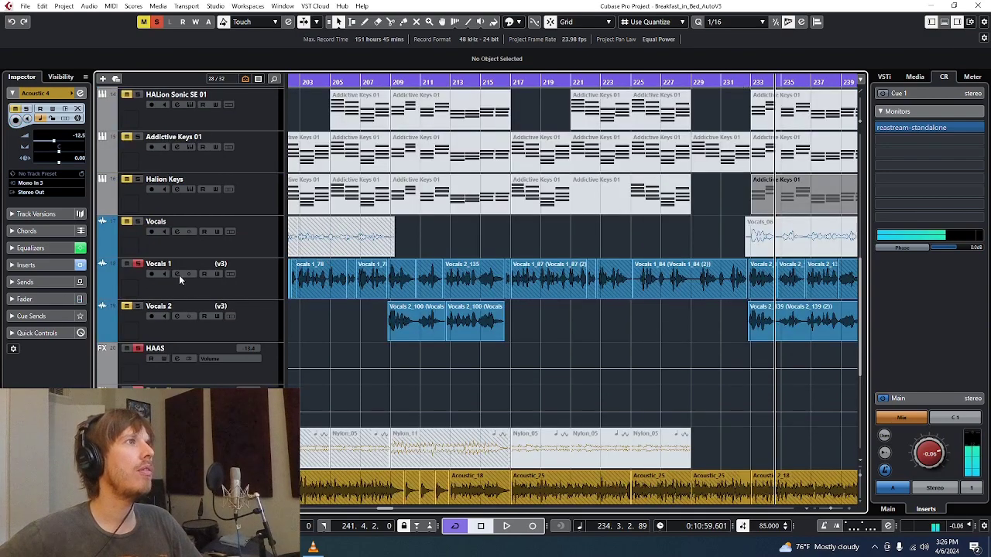
# Place the project cursor at bar 201 and examine the volume curve drawn on the first Vocals 1 clip up close
pyautogui.moveTo(319, 80); pyautogui.dragTo(537, 116)
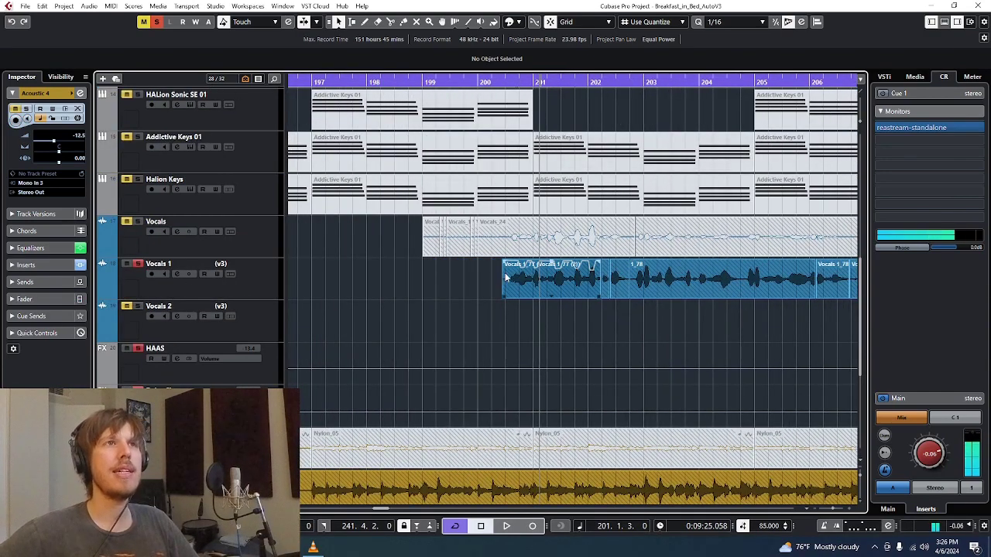
pyautogui.moveTo(832, 513); pyautogui.dragTo(830, 514)
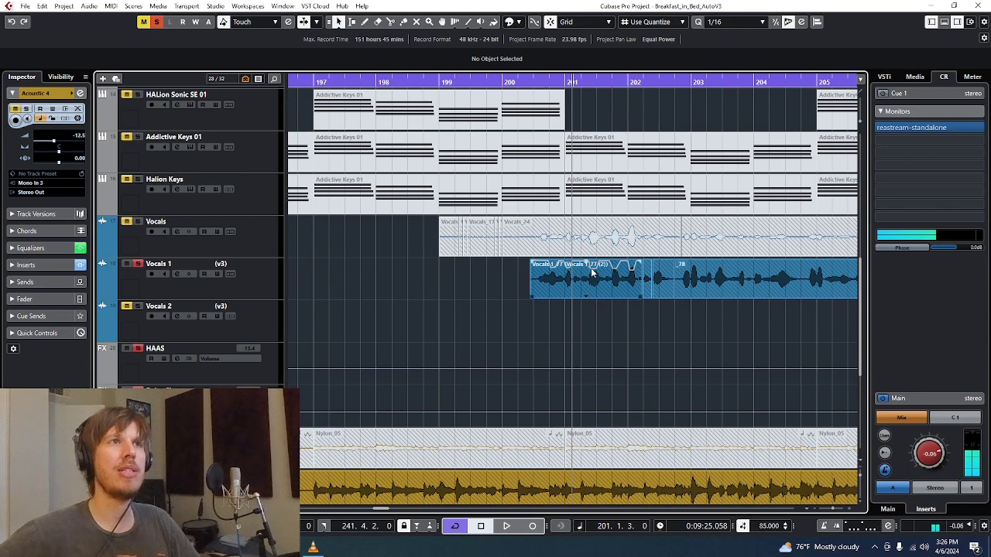
pyautogui.press('3')
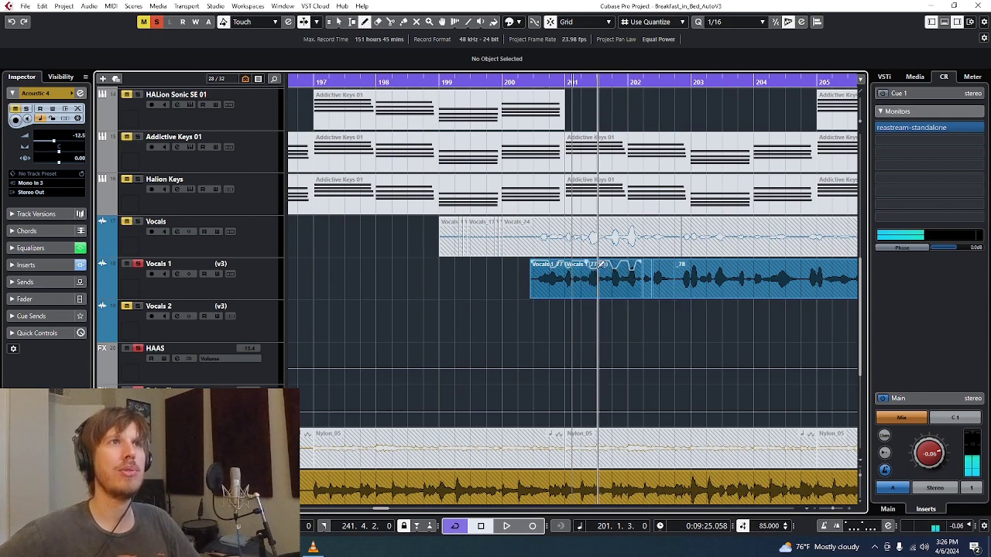
pyautogui.moveTo(828, 513); pyautogui.dragTo(606, 512)
pyautogui.moveTo(382, 513); pyautogui.dragTo(386, 513)
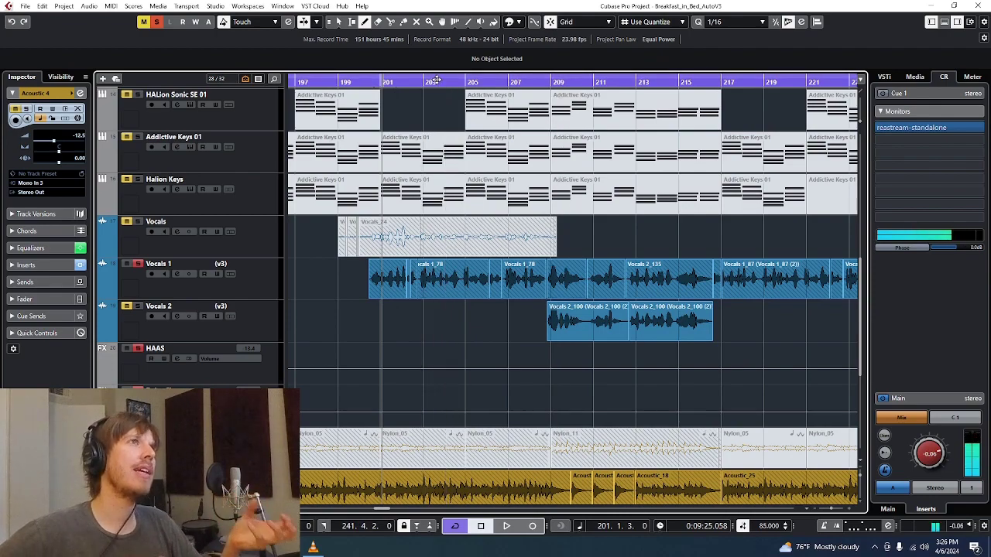
# Place the project cursor among the Vocals 1 clips and play the soloed vocal from around bar 201
pyautogui.moveTo(436, 80); pyautogui.dragTo(438, 72)
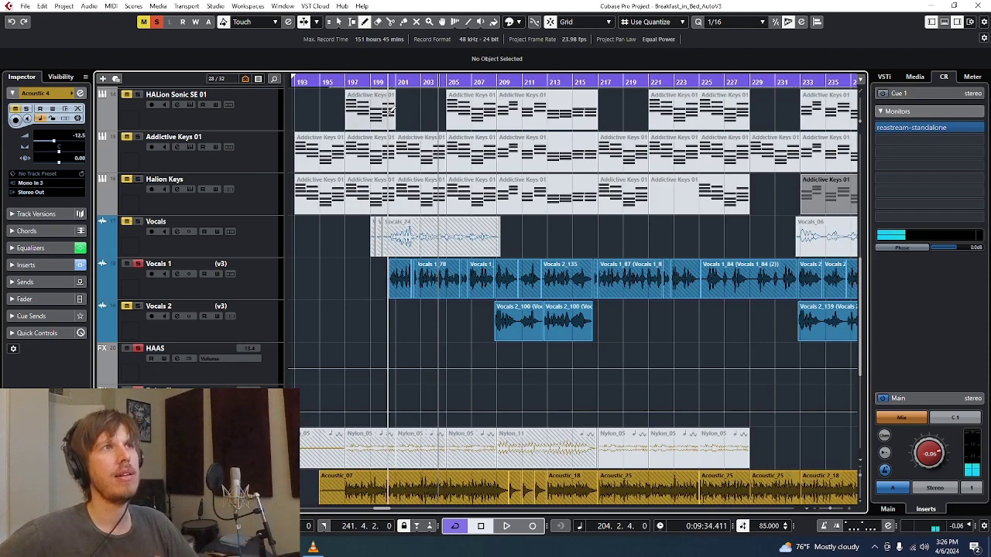
pyautogui.scroll(4, 418, 233)
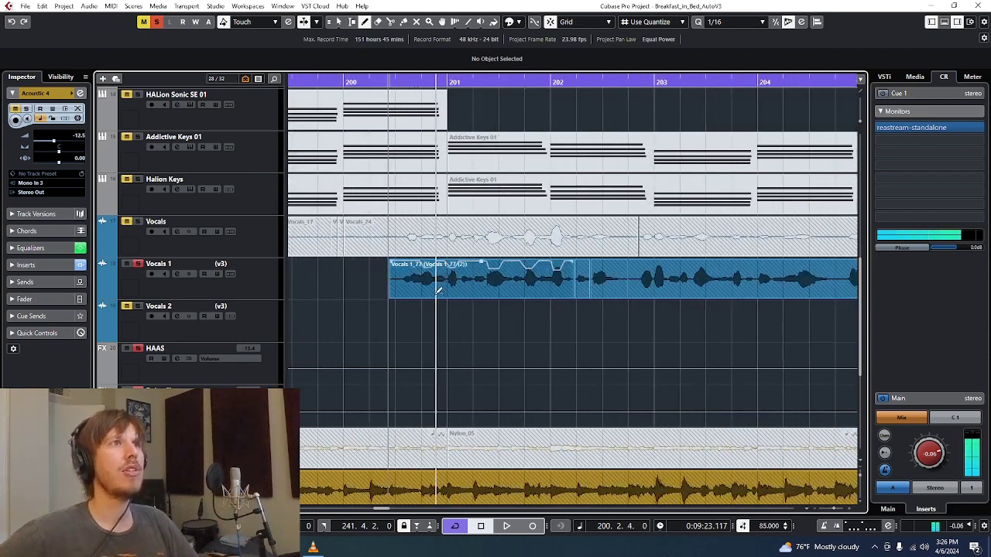
pyautogui.moveTo(484, 82); pyautogui.dragTo(877, 129)
pyautogui.scroll(-3, 733, 105)
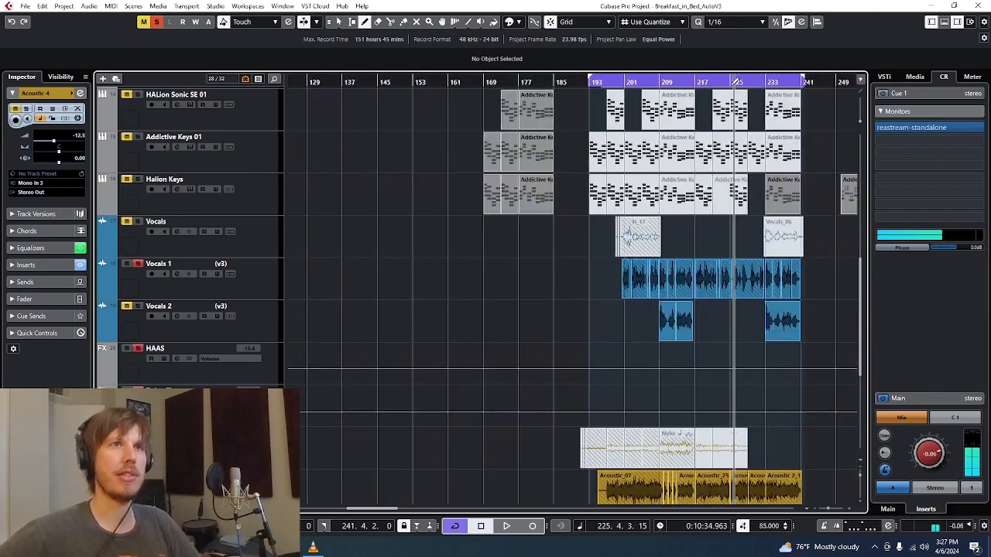
pyautogui.scroll(2, 331, 110)
pyautogui.click(332, 110)
pyautogui.scroll(4, 332, 110)
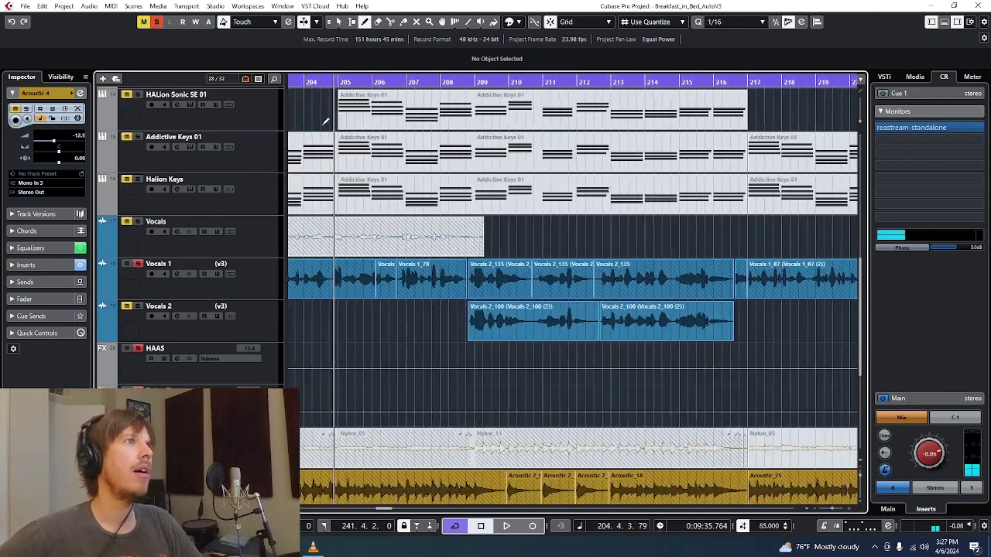
pyautogui.click(522, 141)
pyautogui.press('space')
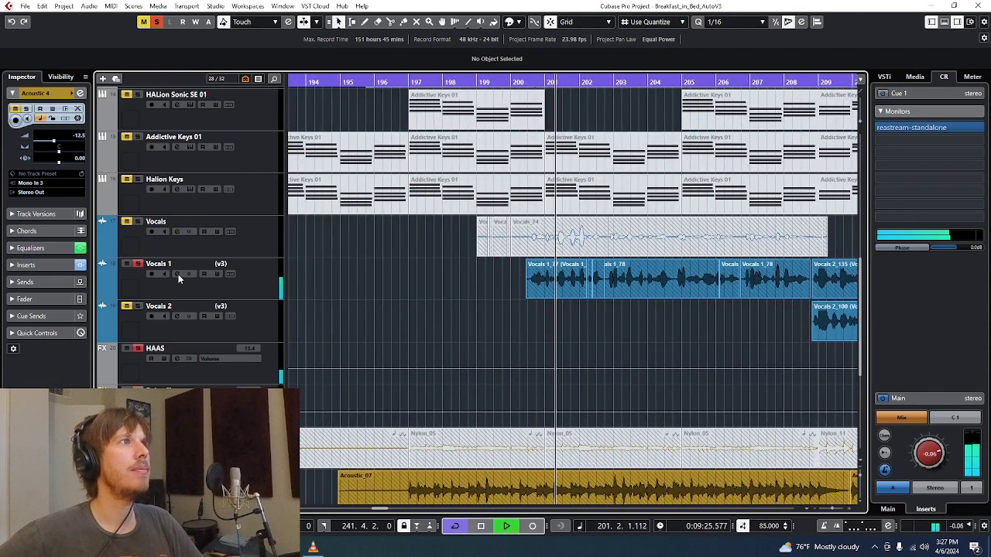
# Open the Vocals 1 channel settings, stop playback, and examine the DeEsser and Frequency inserts before closing both plug-ins
pyautogui.click(177, 274)
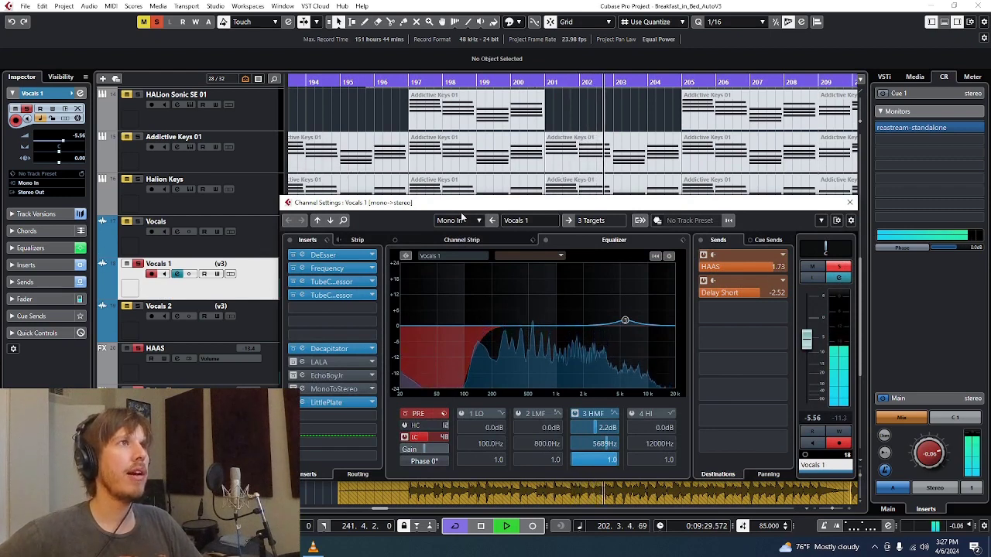
pyautogui.press('space')
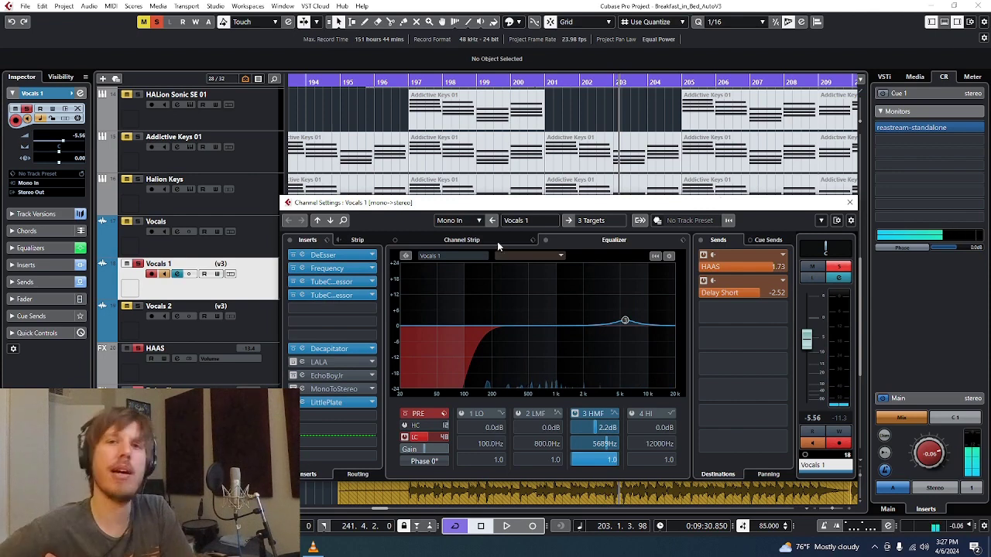
pyautogui.click(323, 255)
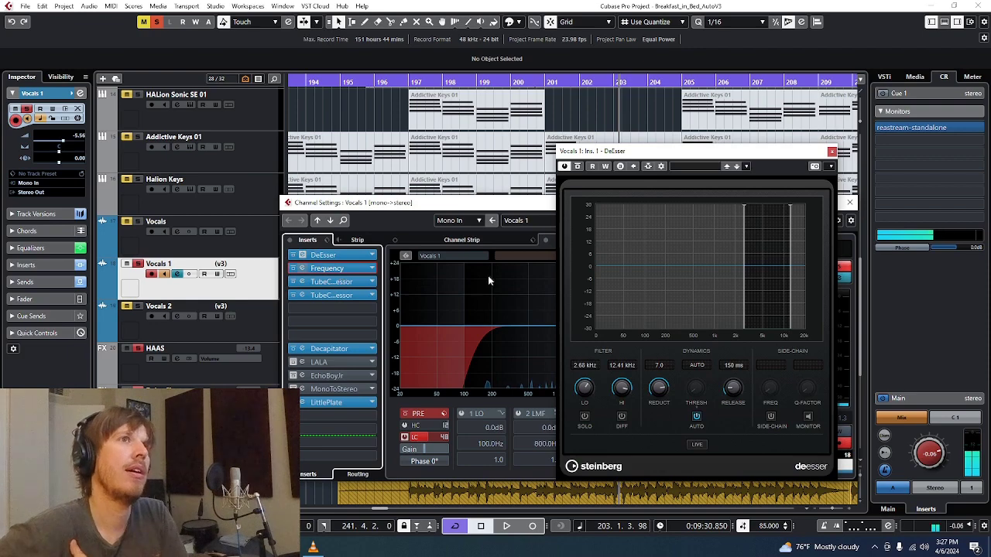
pyautogui.click(326, 268)
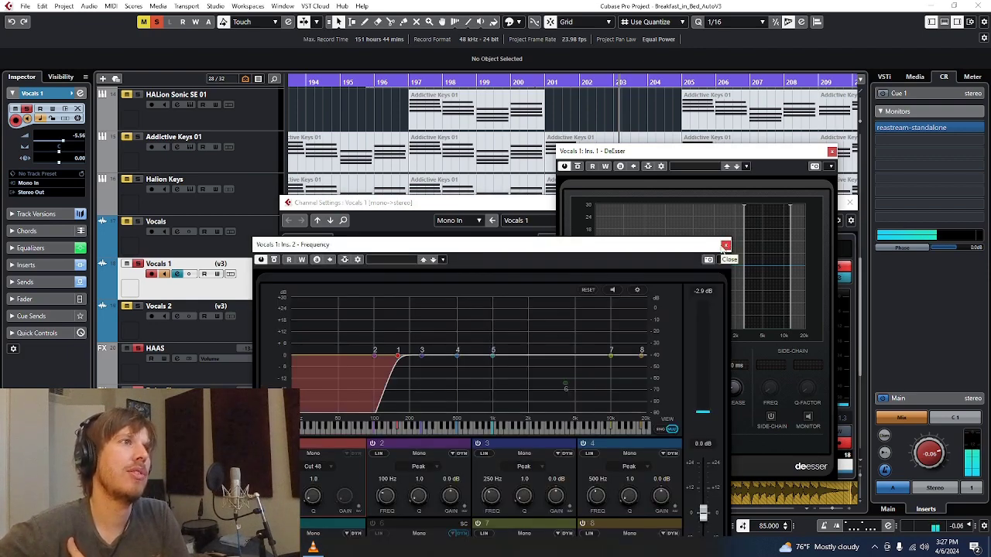
pyautogui.click(725, 245)
pyautogui.click(831, 151)
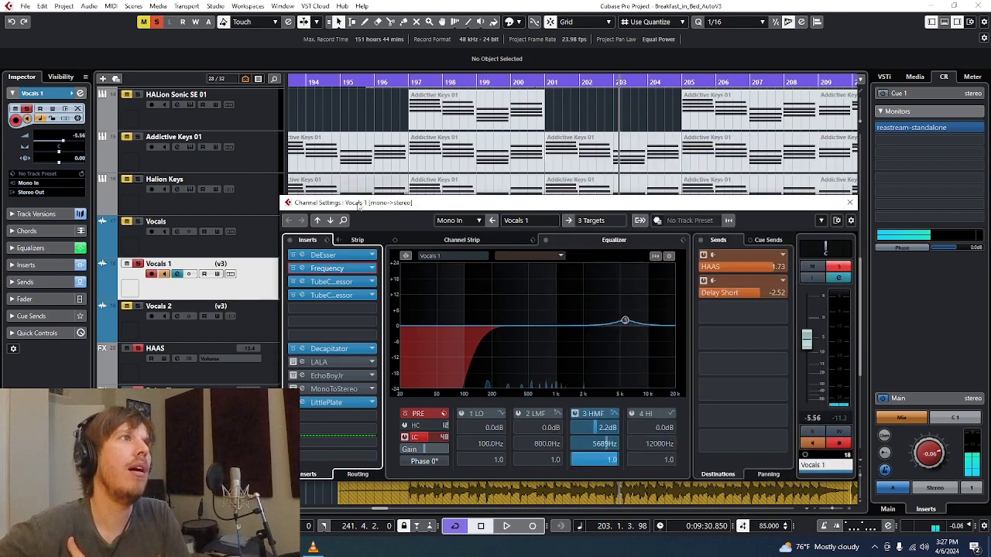
# Examine the settings of the two Tube Compressor inserts on the Vocals 1 channel and close them
pyautogui.click(335, 282)
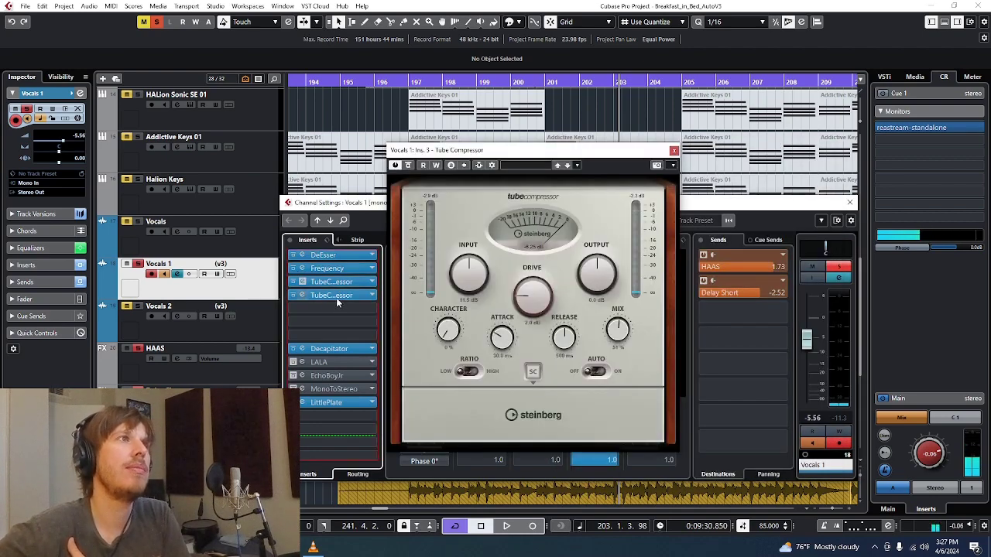
pyautogui.click(337, 297)
pyautogui.moveTo(615, 140); pyautogui.dragTo(569, 160)
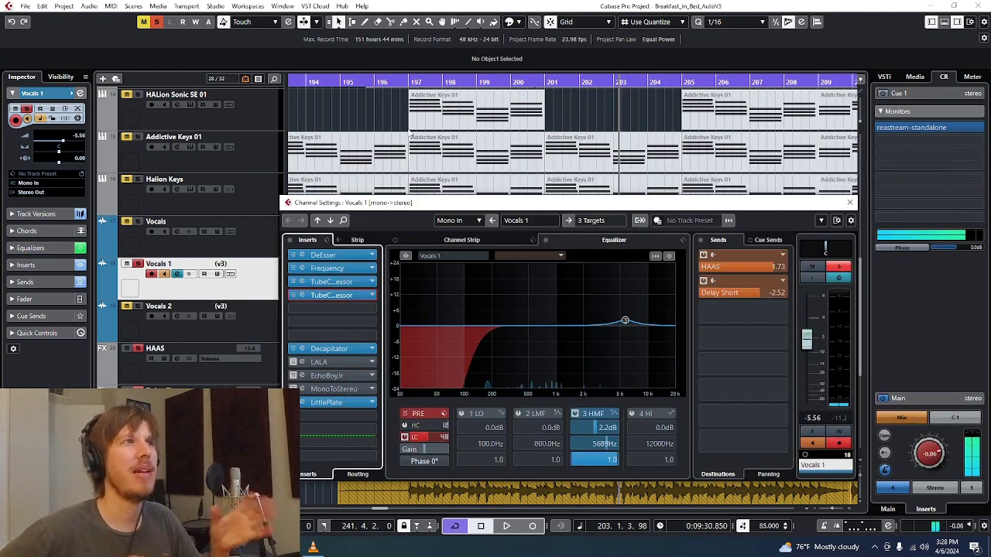
pyautogui.click(318, 224)
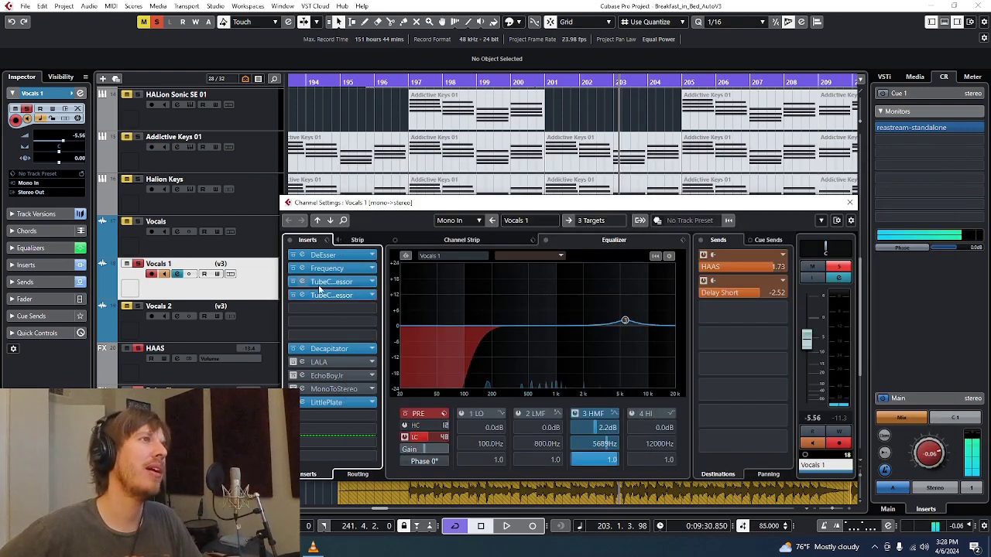
pyautogui.click(339, 291)
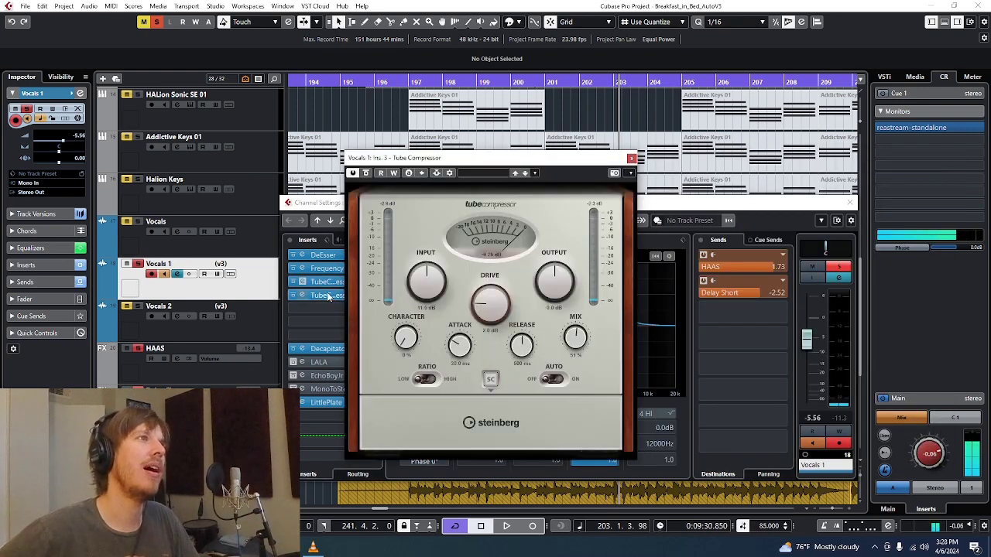
pyautogui.click(649, 173)
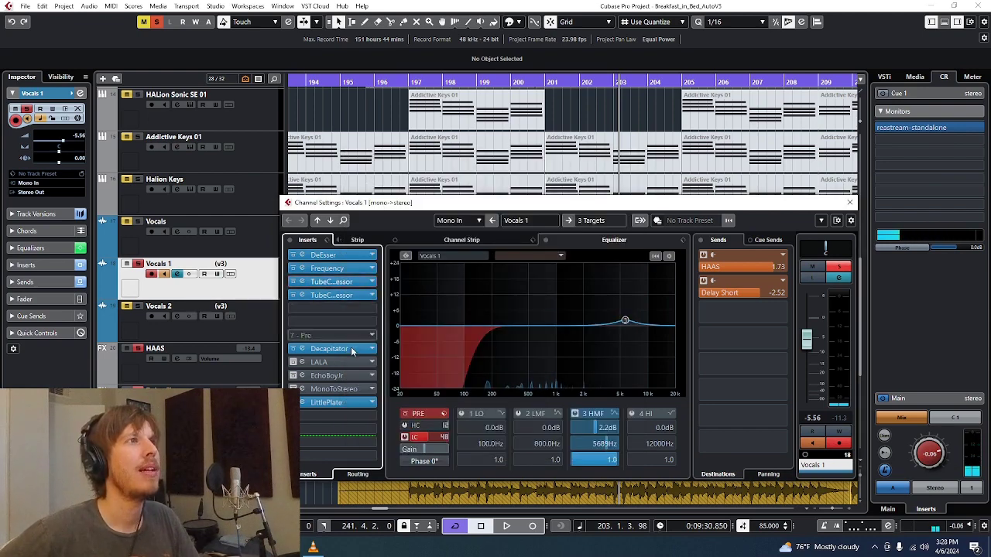
# Examine the Decapitator saturation insert on Vocals 1, moving its window clear of the channel settings, and close it
pyautogui.click(330, 350)
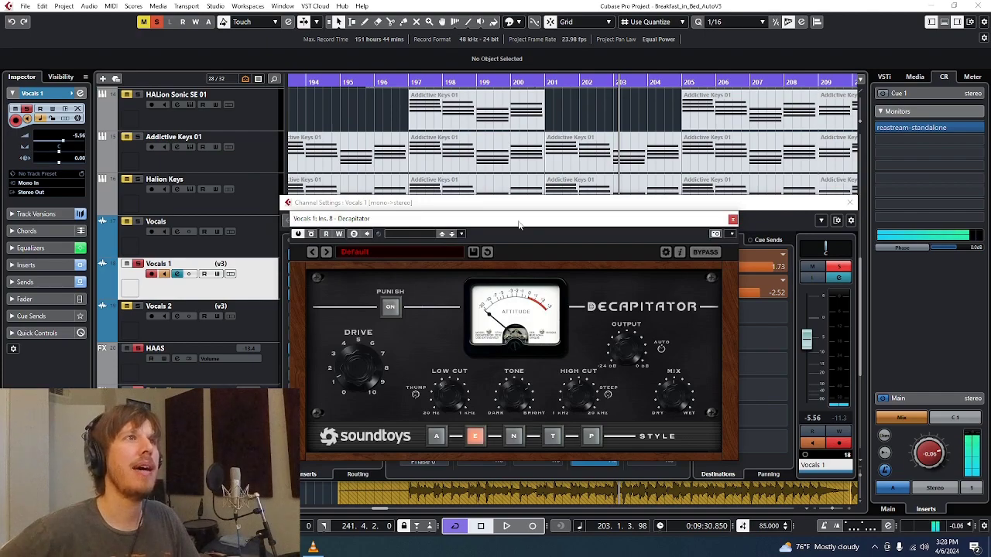
pyautogui.moveTo(519, 221); pyautogui.dragTo(488, 127)
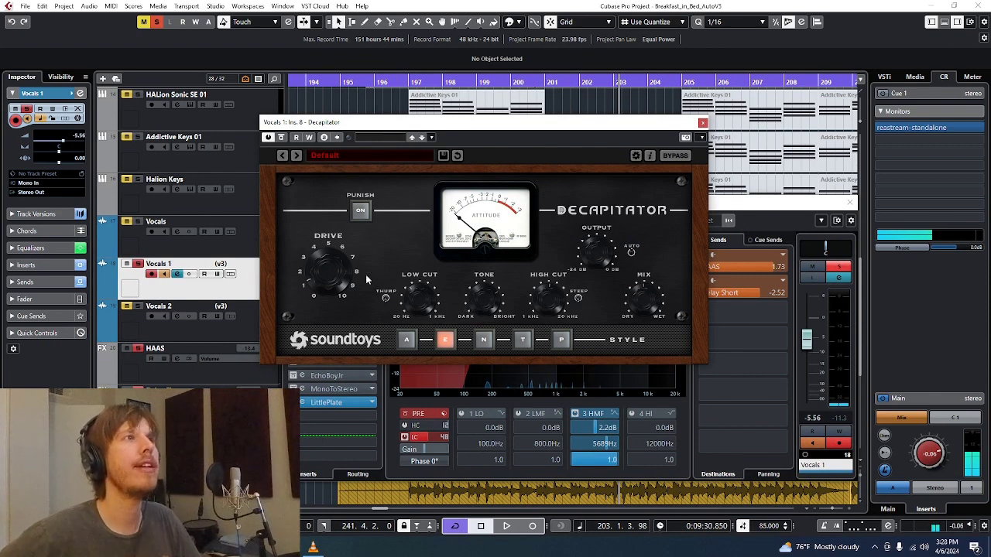
pyautogui.moveTo(764, 349)
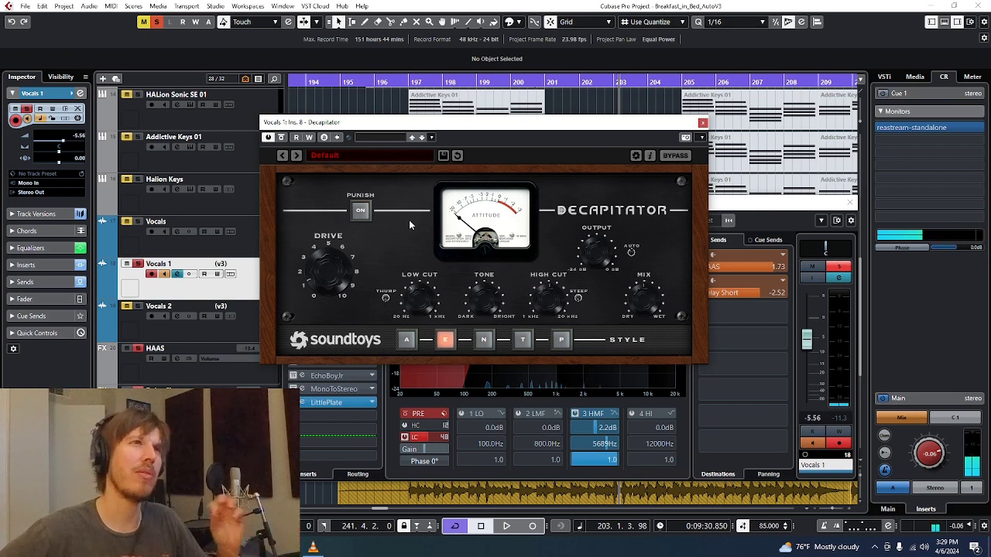
pyautogui.click(702, 123)
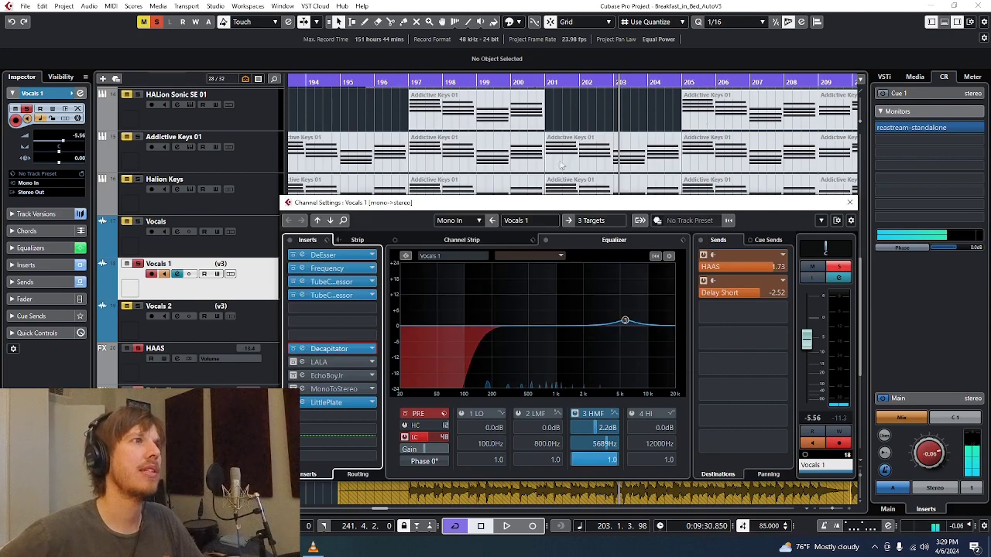
# Examine the LittlePlate reverb insert on Vocals 1, close it, and review the HAAS and Delay Short sends
pyautogui.click(346, 402)
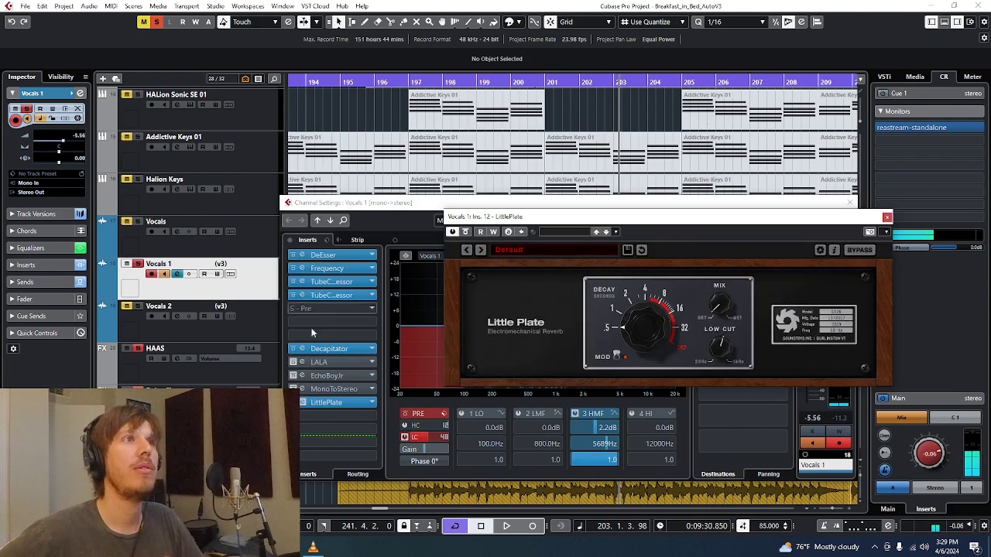
pyautogui.click(887, 217)
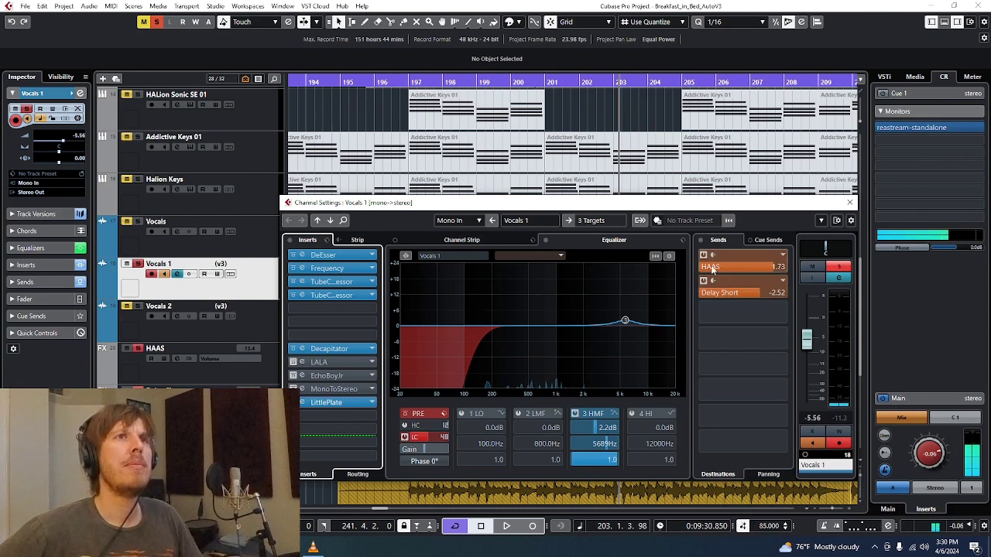
pyautogui.moveTo(736, 305)
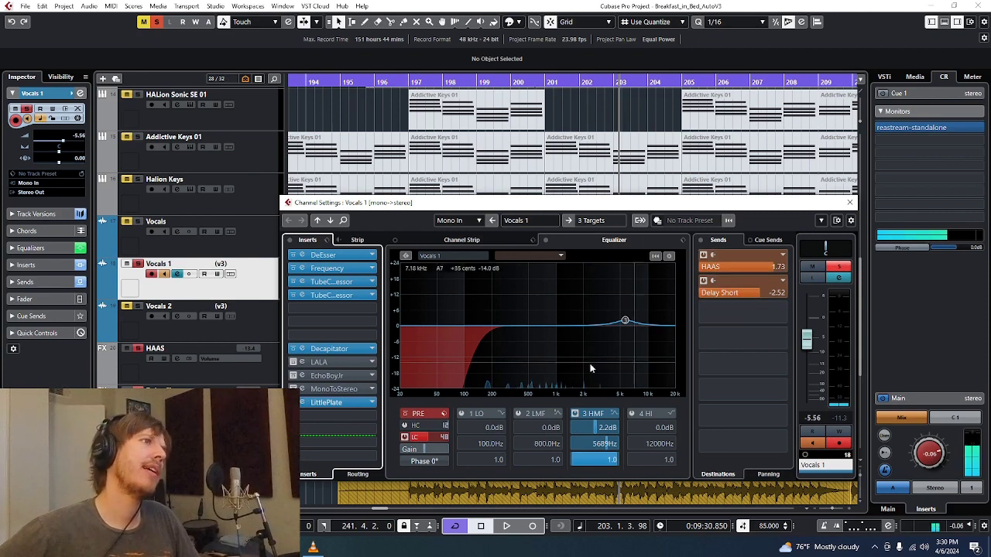
# Play Vocals 1 from bar 203, examine the Vocals 1_78 clip's VariAudio pitch segments through bar 206, and close the sample editor
pyautogui.press('space')
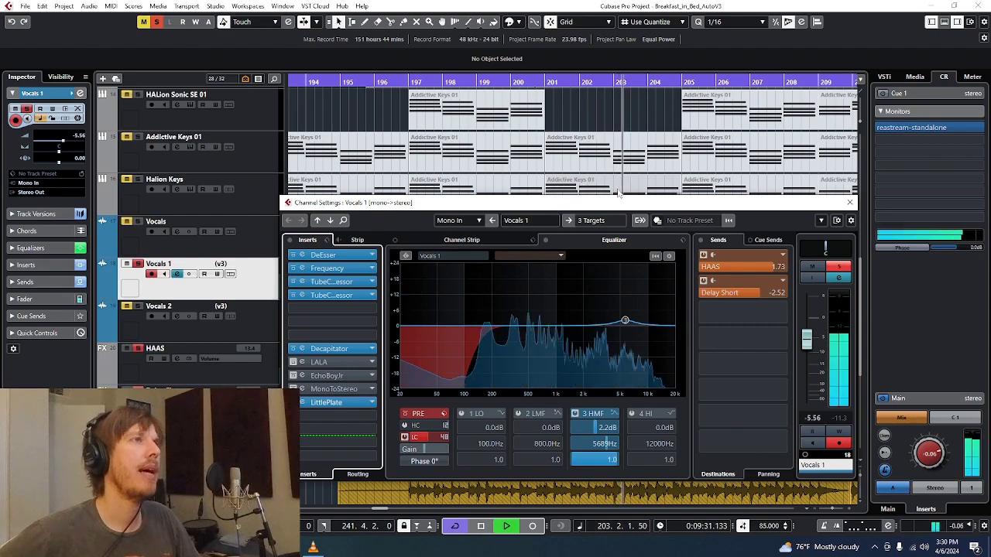
pyautogui.moveTo(703, 206); pyautogui.dragTo(630, 439)
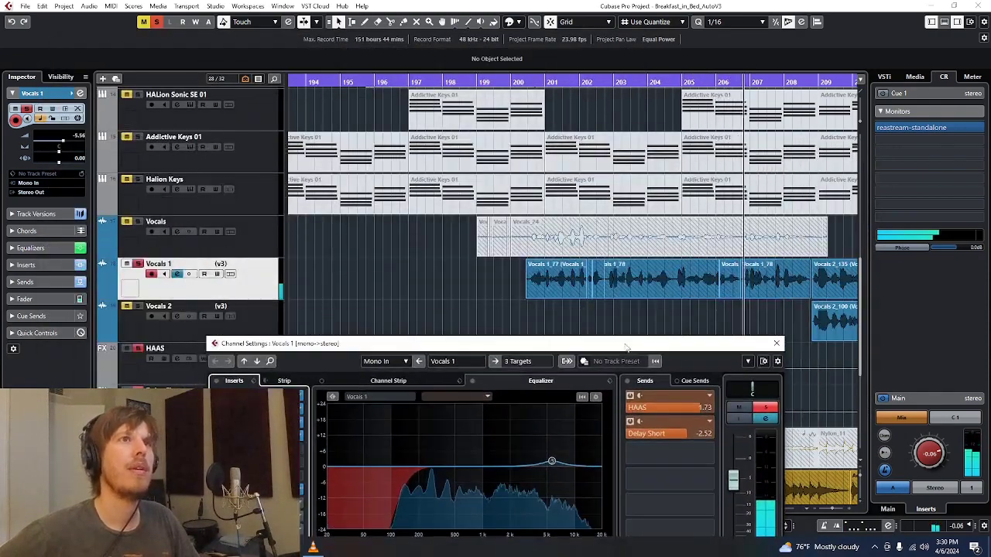
pyautogui.click(625, 285)
pyautogui.doubleClick(625, 285)
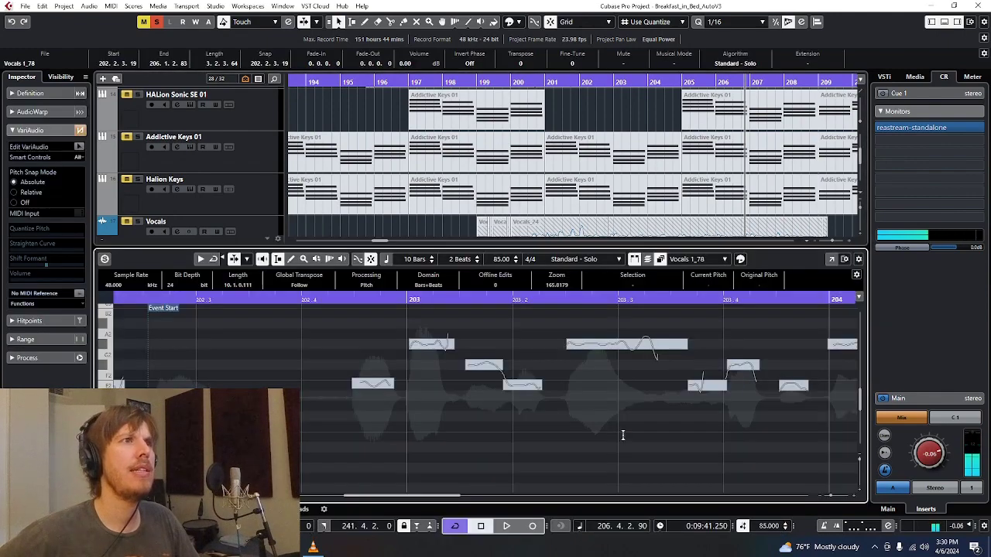
pyautogui.click(363, 290)
pyautogui.moveTo(363, 290); pyautogui.dragTo(596, 349)
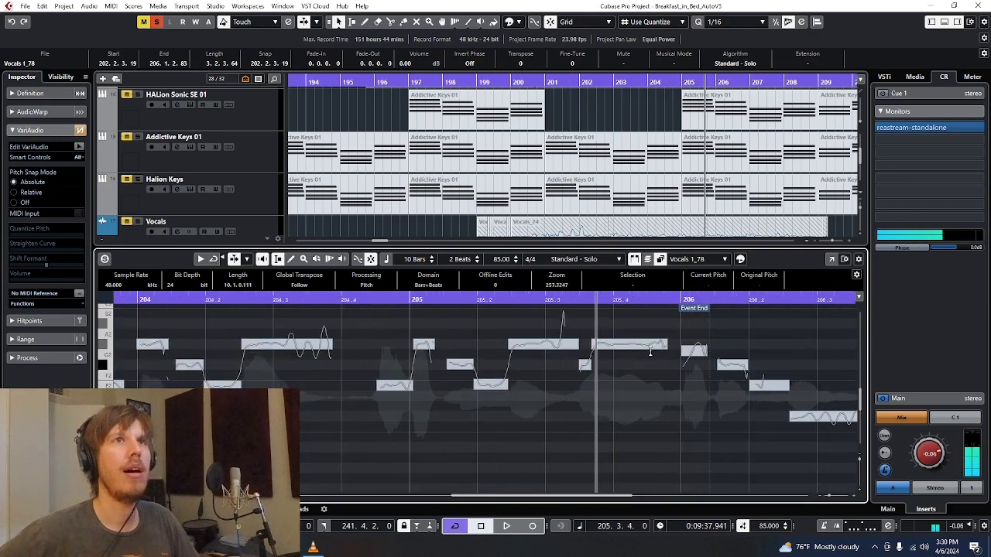
pyautogui.click(944, 22)
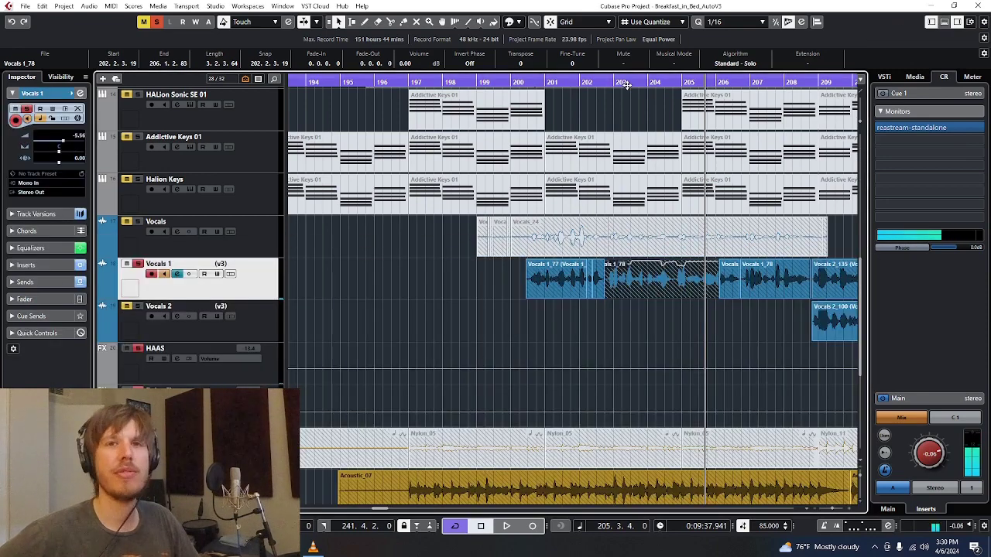
# Play the soloed Vocals 1 track, move playback back to around bar 209 where Vocals 2 enters, and stop around bar 212
pyautogui.click(836, 508)
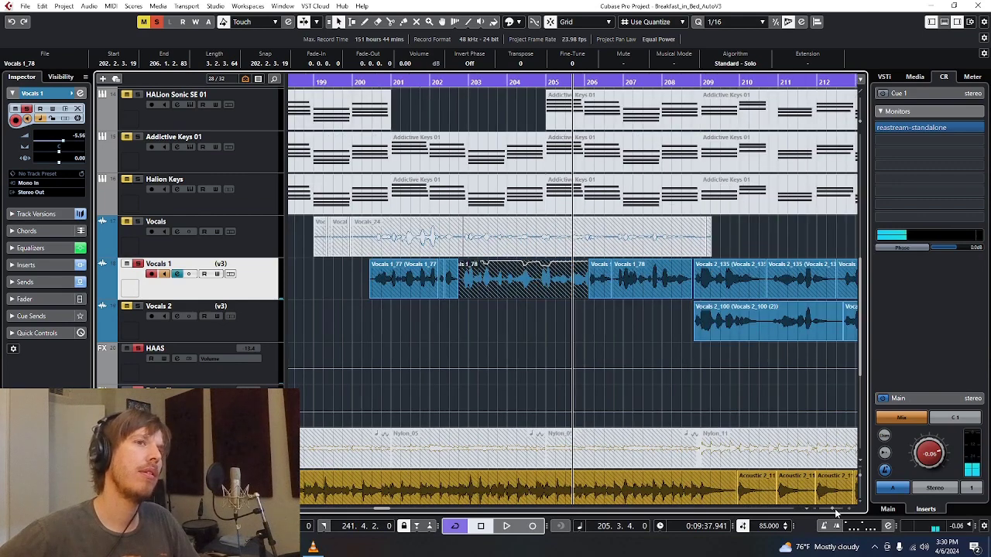
pyautogui.click(836, 509)
pyautogui.click(836, 508)
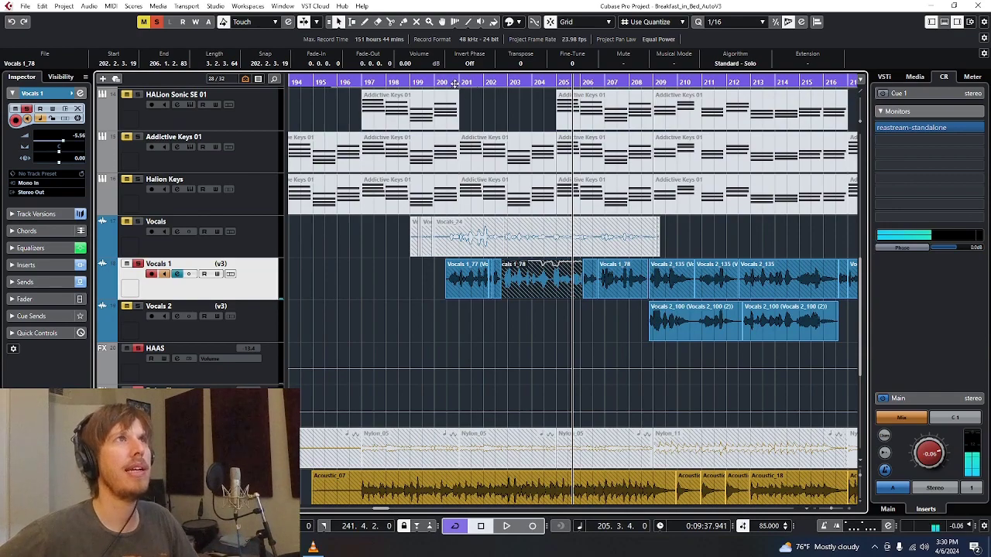
pyautogui.moveTo(455, 83); pyautogui.dragTo(418, 193)
pyautogui.press('space')
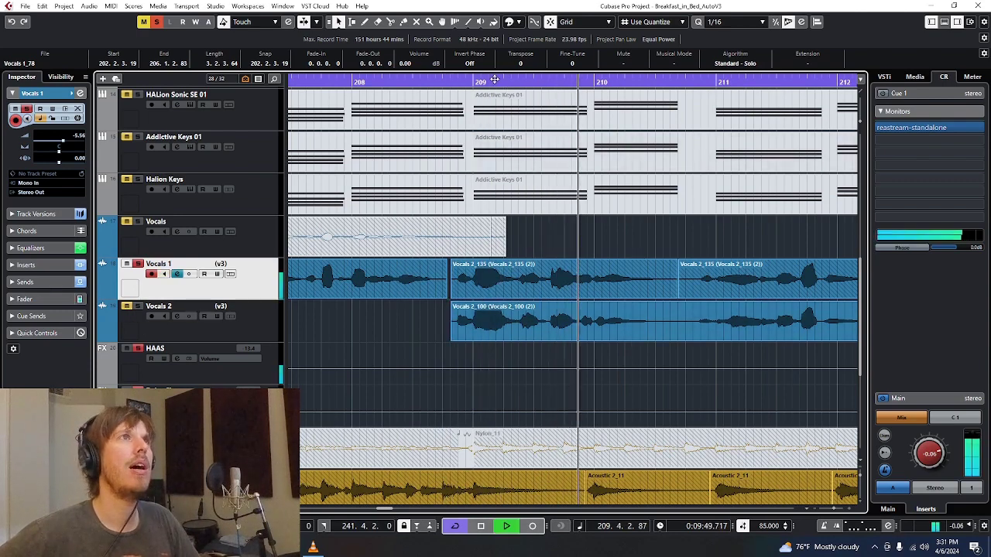
pyautogui.moveTo(493, 82); pyautogui.dragTo(493, 52)
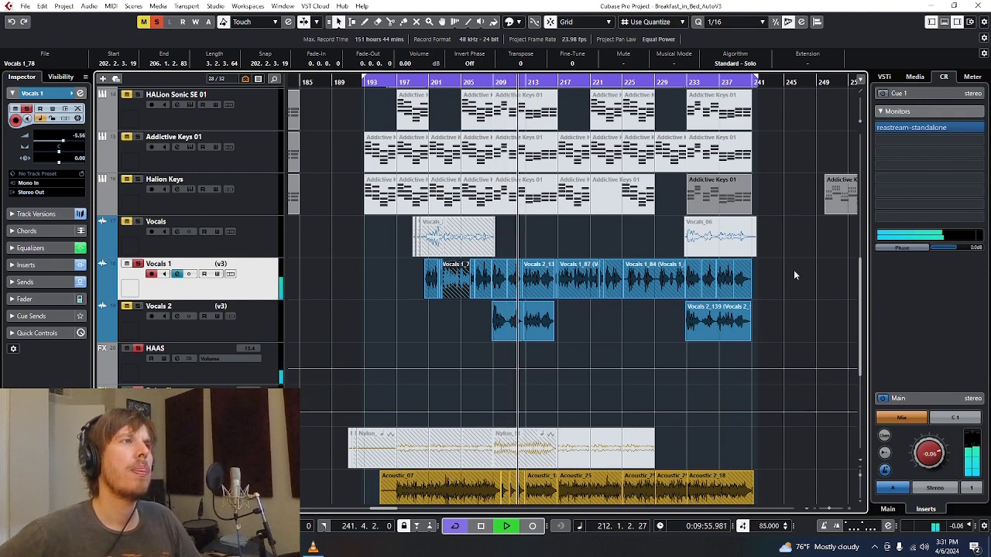
pyautogui.press('space')
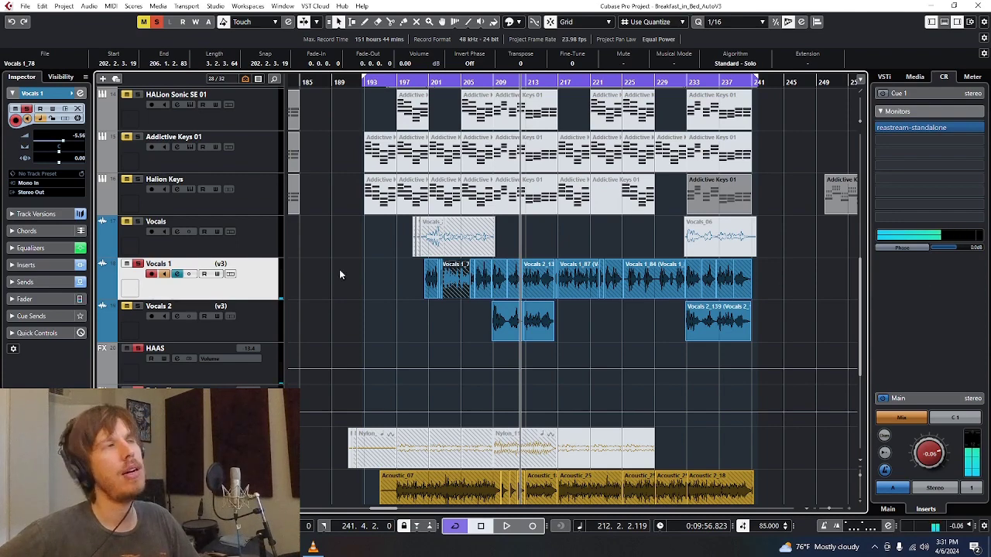
# Reopen the Vocals 1 channel settings to review the EQ and sends, and close them
pyautogui.click(178, 275)
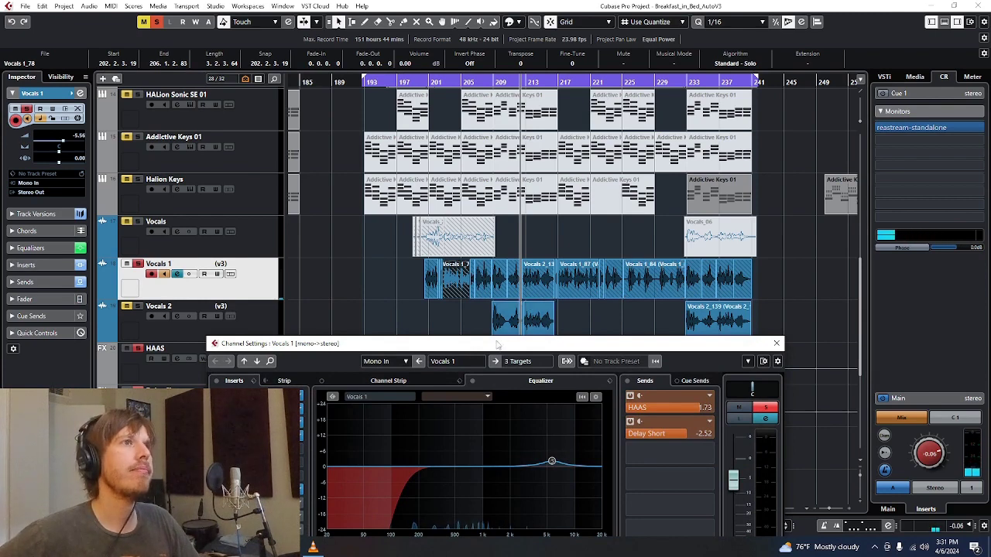
pyautogui.moveTo(498, 346); pyautogui.dragTo(480, 351)
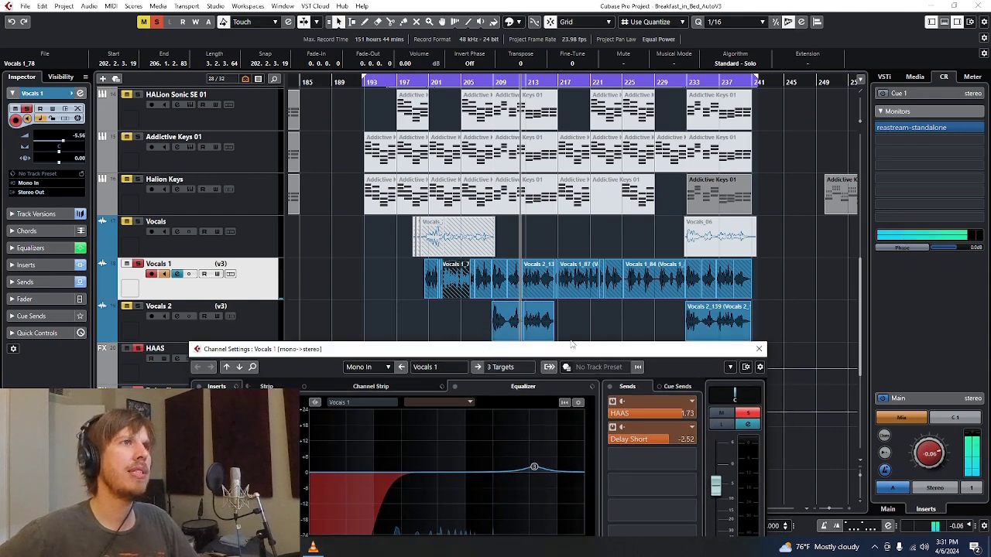
pyautogui.click(760, 350)
# Solo Vocals 2 alongside Vocals 1 and play both from around bar 209
pyautogui.moveTo(494, 79); pyautogui.dragTo(367, 133)
pyautogui.press('space')
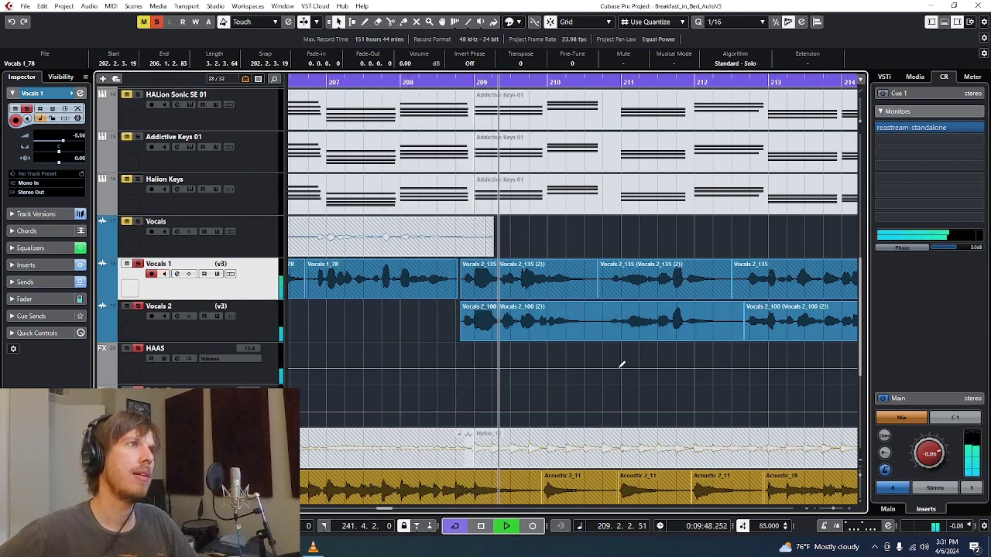
# Review the Vocals 2 channel's inserts, low cut and HAAS send while both vocals play, and close its settings
pyautogui.click(178, 317)
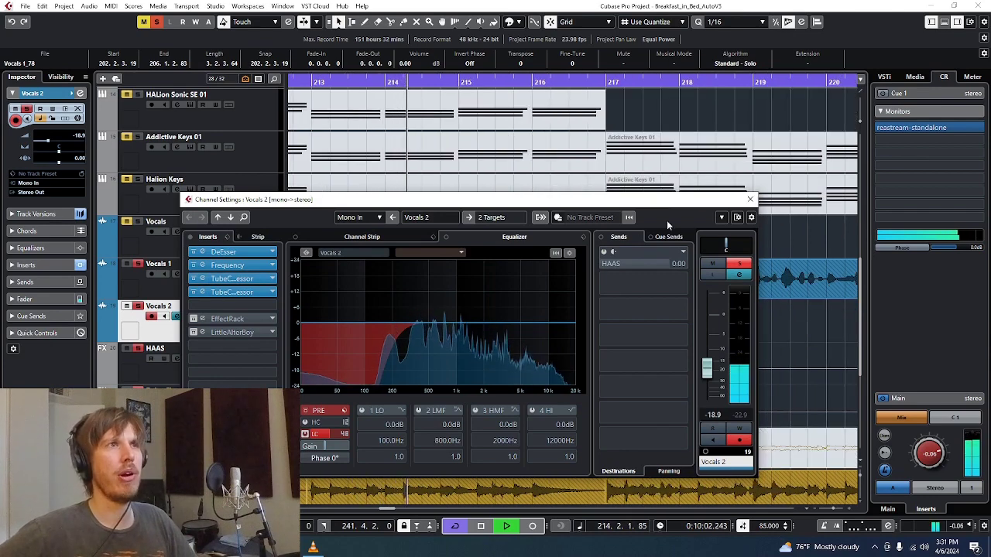
pyautogui.click(751, 200)
pyautogui.scroll(-2, 293, 325)
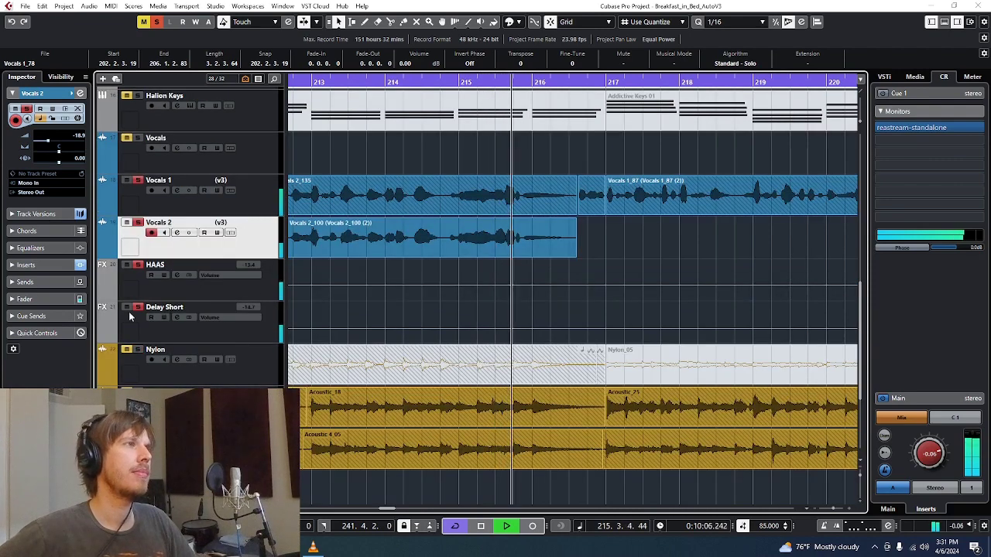
# Review the channel settings of the HAAS and Delay Short effect tracks during playback, closing each one
pyautogui.click(177, 276)
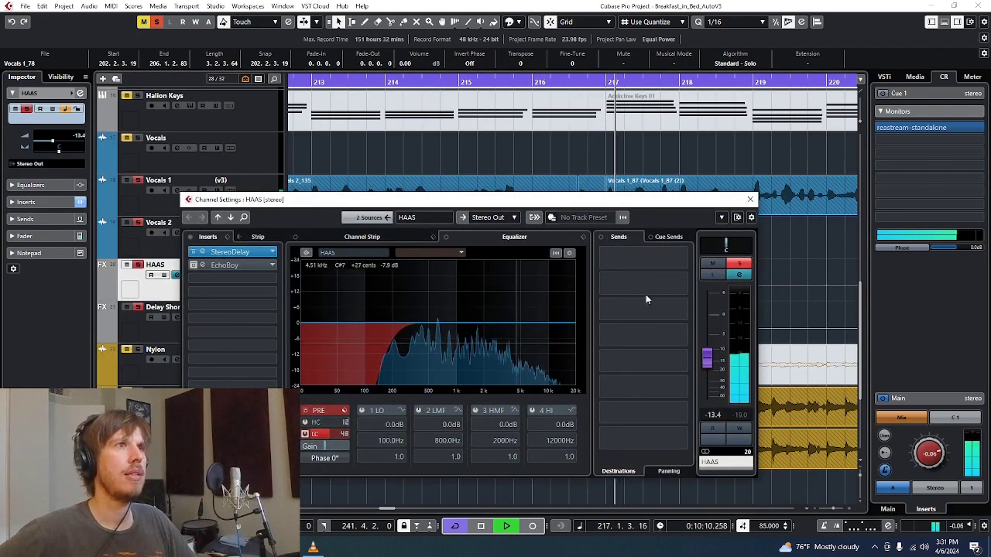
pyautogui.press('e')
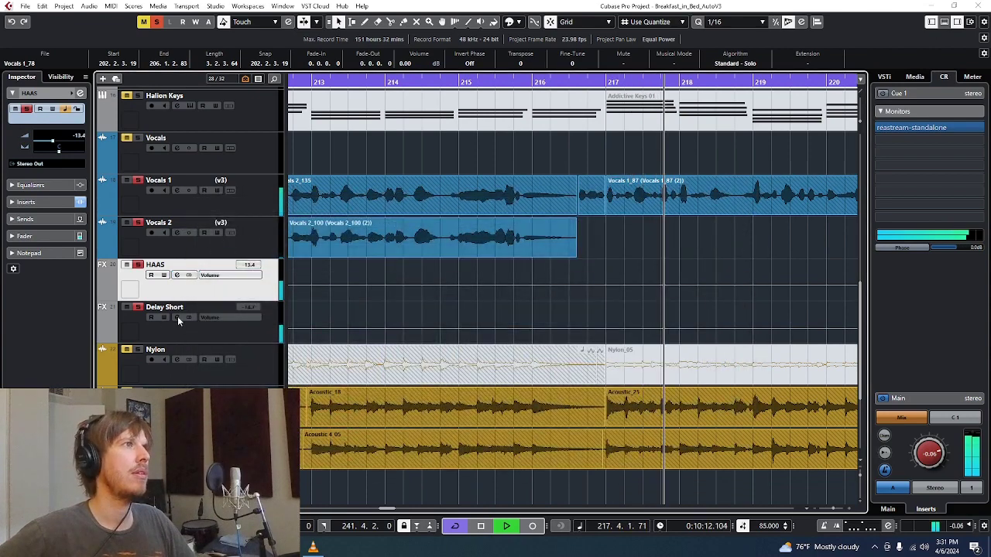
pyautogui.click(177, 317)
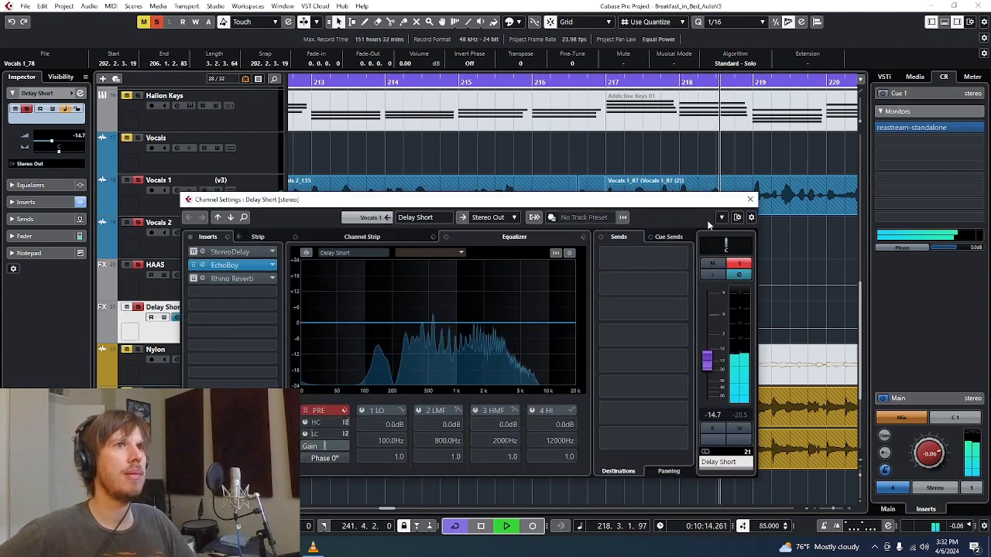
pyautogui.press('e')
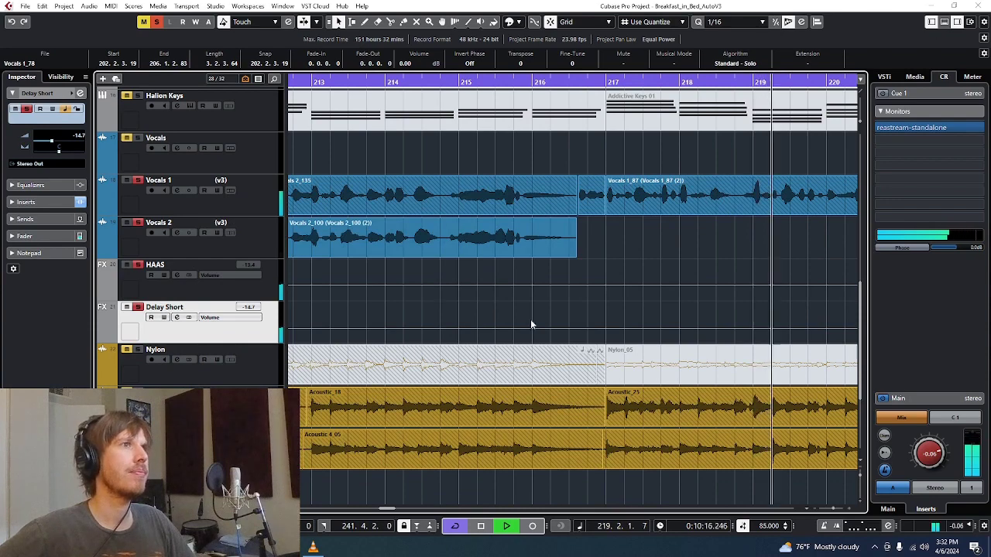
# Play on to around bar 221, stop, and look over the tracks from percussion down to the acoustics
pyautogui.scroll(-4, 531, 324)
pyautogui.scroll(6, 531, 324)
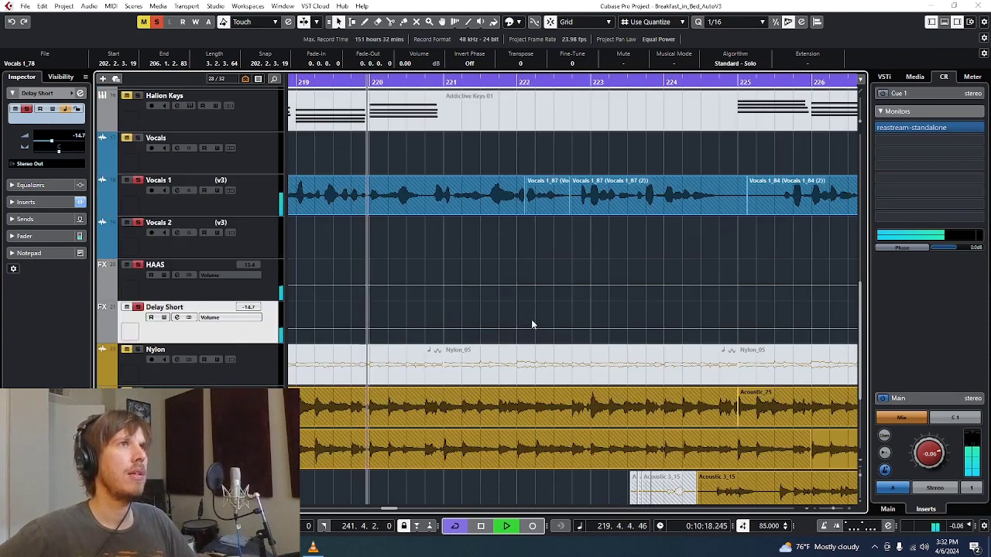
pyautogui.press('space')
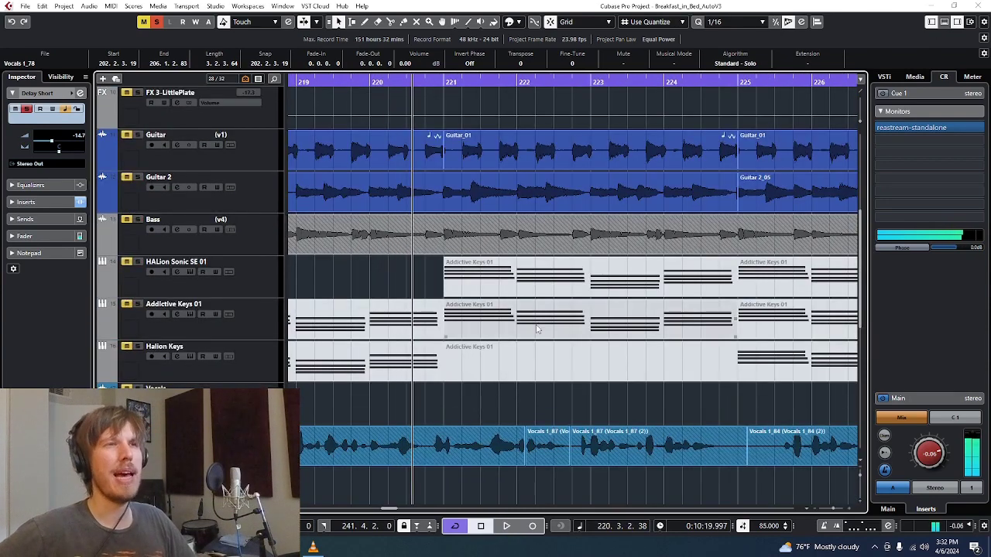
pyautogui.scroll(-3, 537, 328)
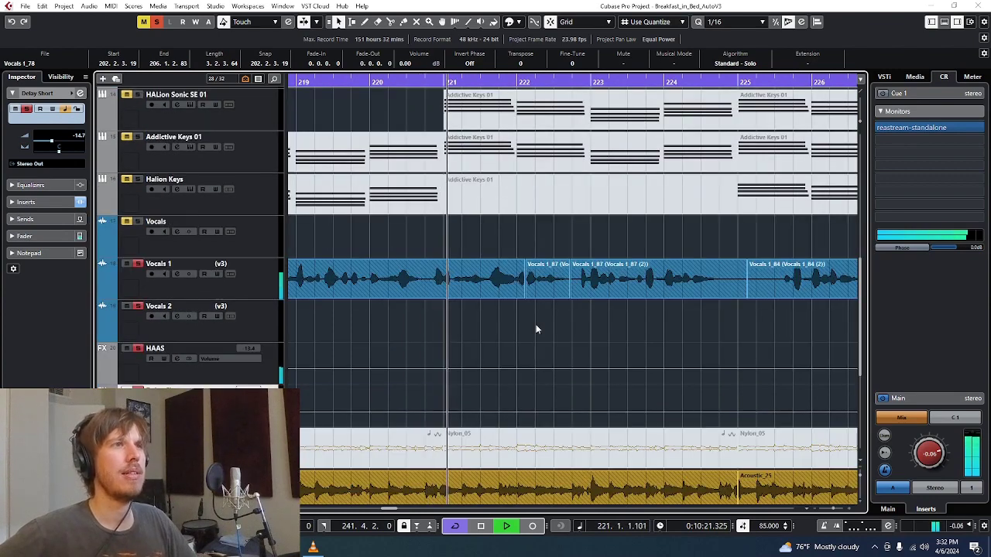
pyautogui.scroll(3, 536, 329)
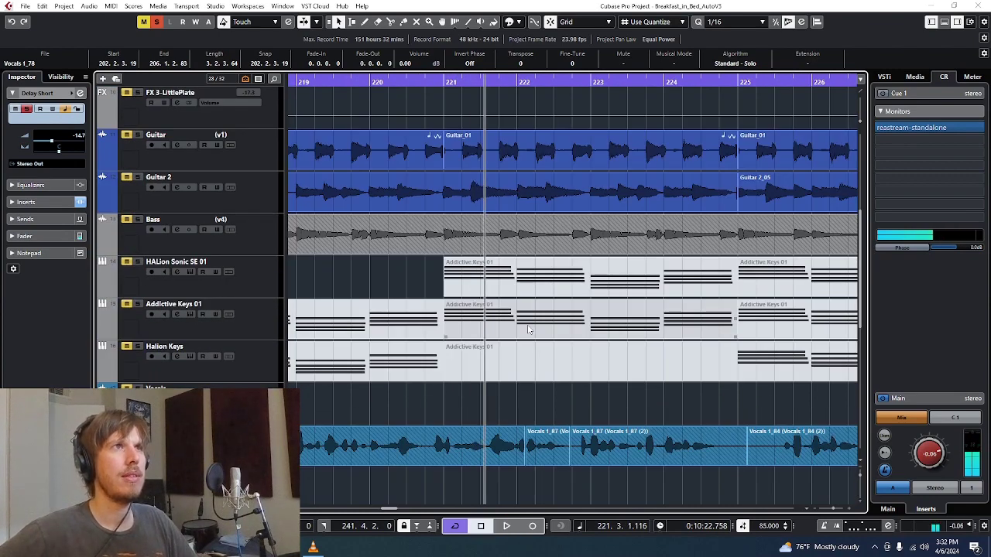
pyautogui.press('space')
pyautogui.scroll(-5, 518, 334)
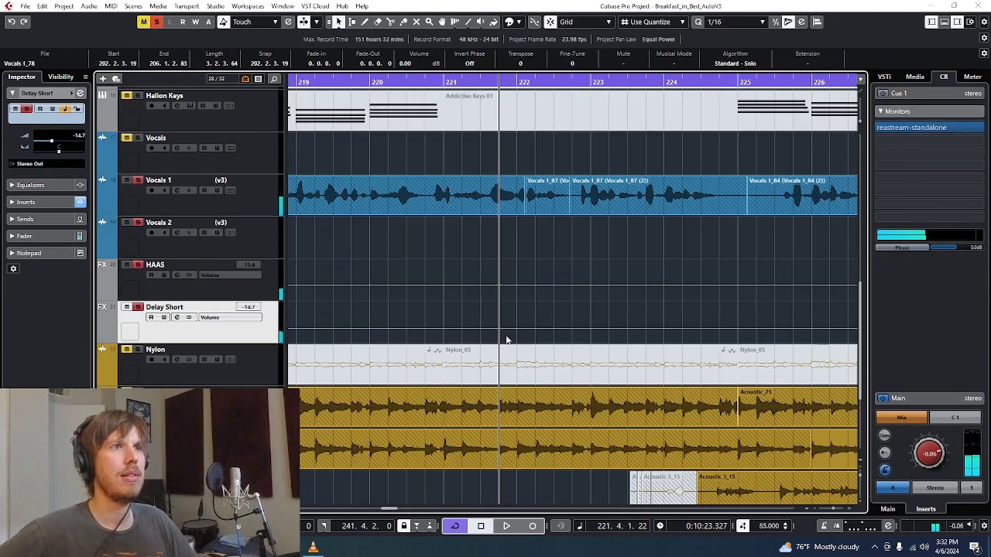
pyautogui.scroll(8, 509, 339)
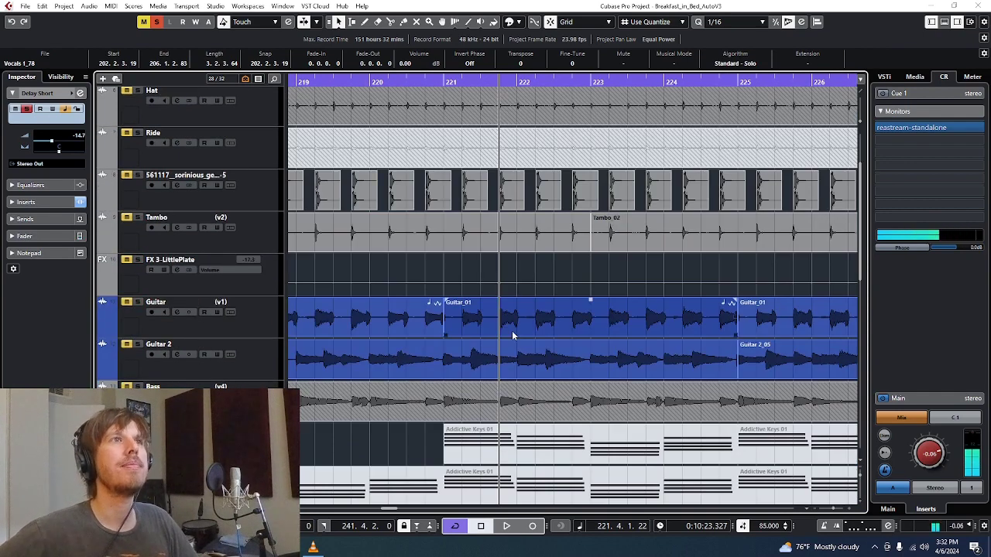
pyautogui.scroll(-7, 512, 331)
pyautogui.scroll(5, 512, 333)
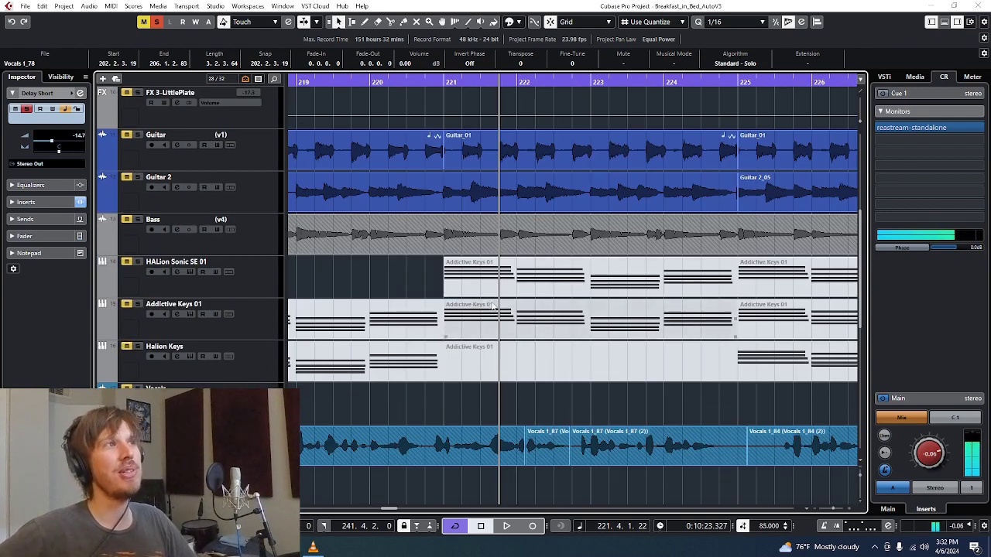
# Survey the arrangement from bar 193 to 241 across the guitar, bass, keys, vocal and acoustic tracks, with nothing selected
pyautogui.moveTo(343, 84); pyautogui.dragTo(635, 106)
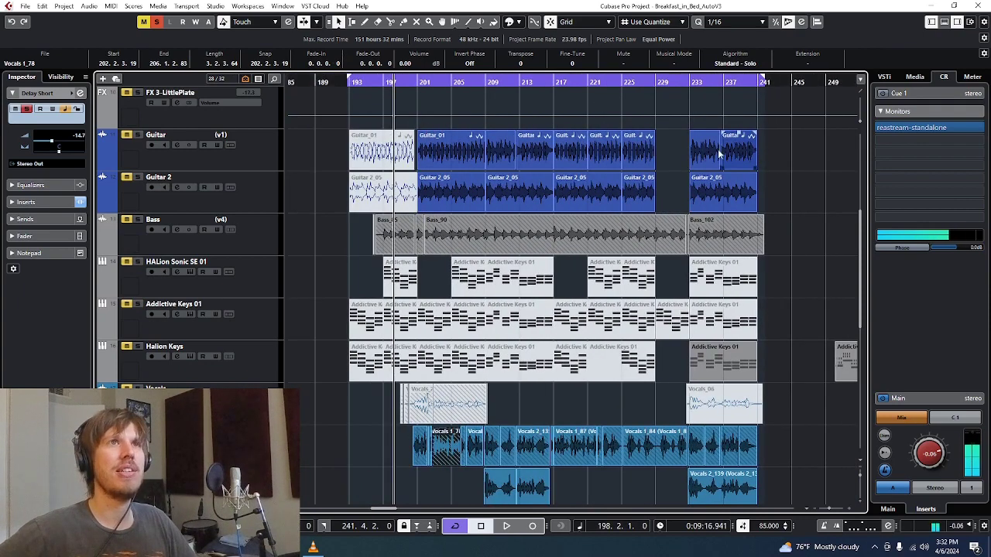
pyautogui.moveTo(798, 271); pyautogui.dragTo(843, 325)
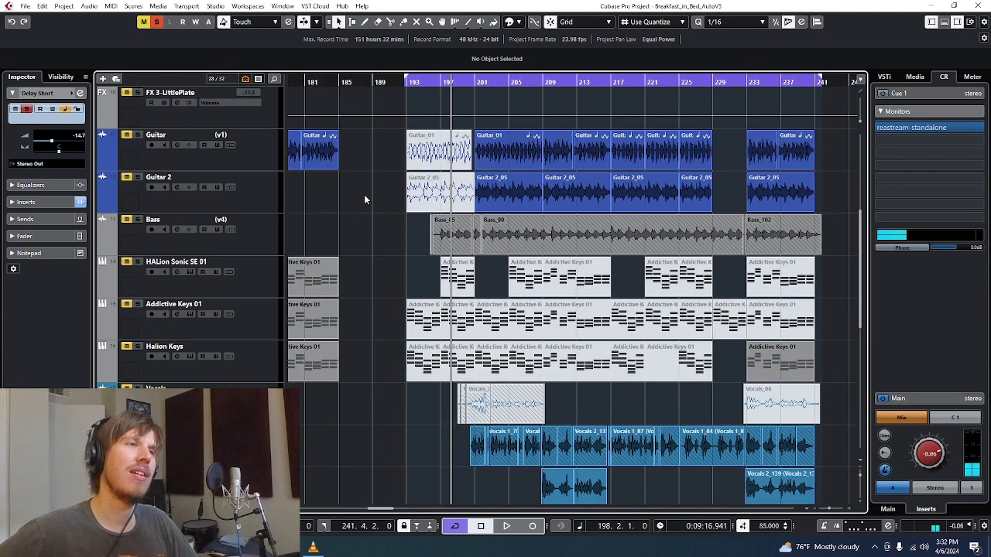
pyautogui.scroll(-2, 638, 277)
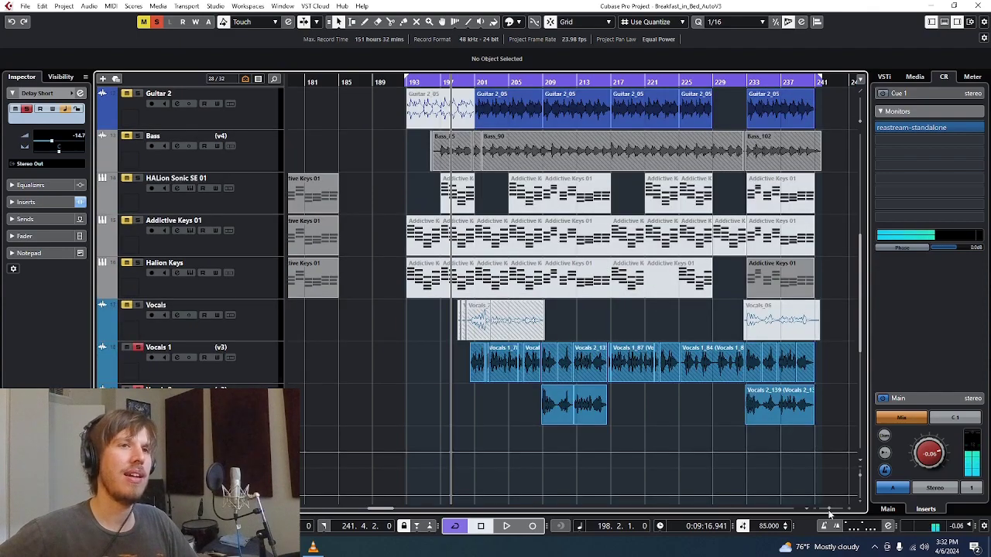
pyautogui.hscroll(-5, 671, 308)
pyautogui.scroll(5, 670, 309)
pyautogui.scroll(-7, 670, 308)
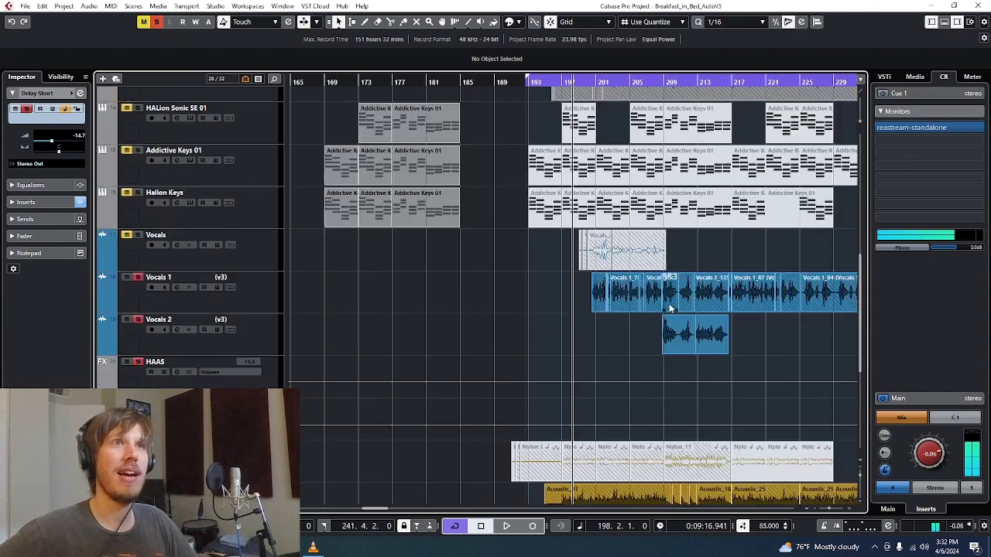
pyautogui.scroll(8, 618, 268)
# Place the playback position near the song's start, around bar 195, and examine how the percussion, guitar and vocal parts enter
pyautogui.moveTo(545, 82); pyautogui.dragTo(359, 102)
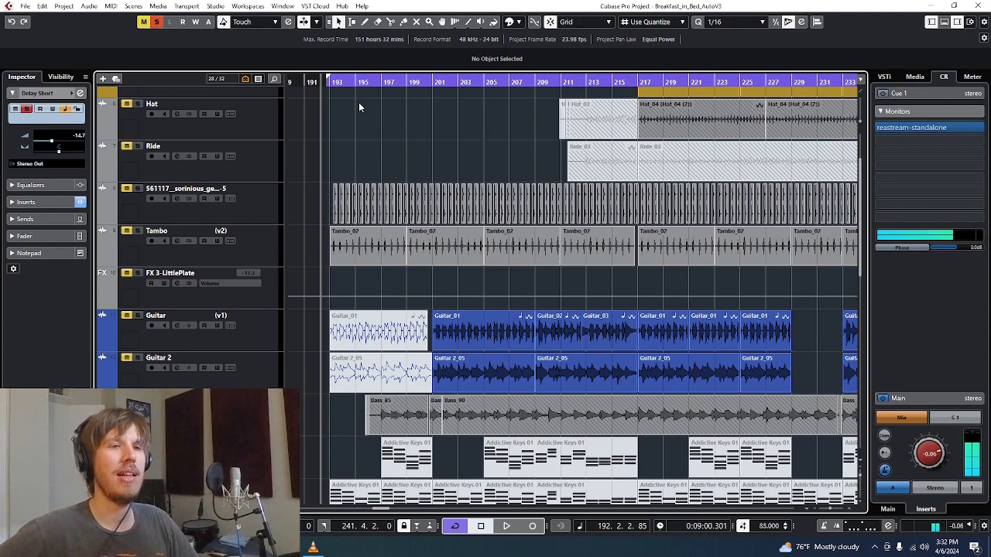
pyautogui.press('g')
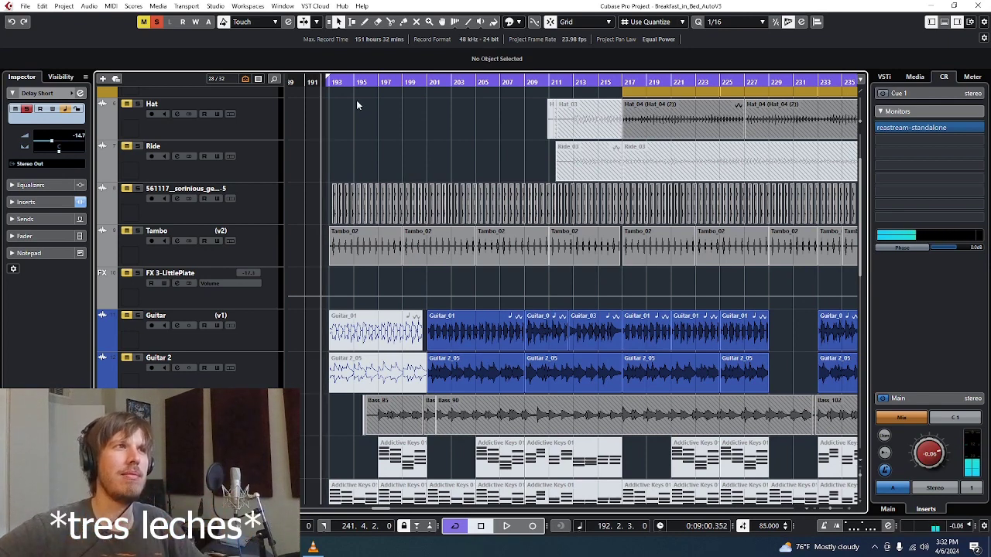
pyautogui.press('g')
pyautogui.press('g')
pyautogui.press('g')
pyautogui.press('g')
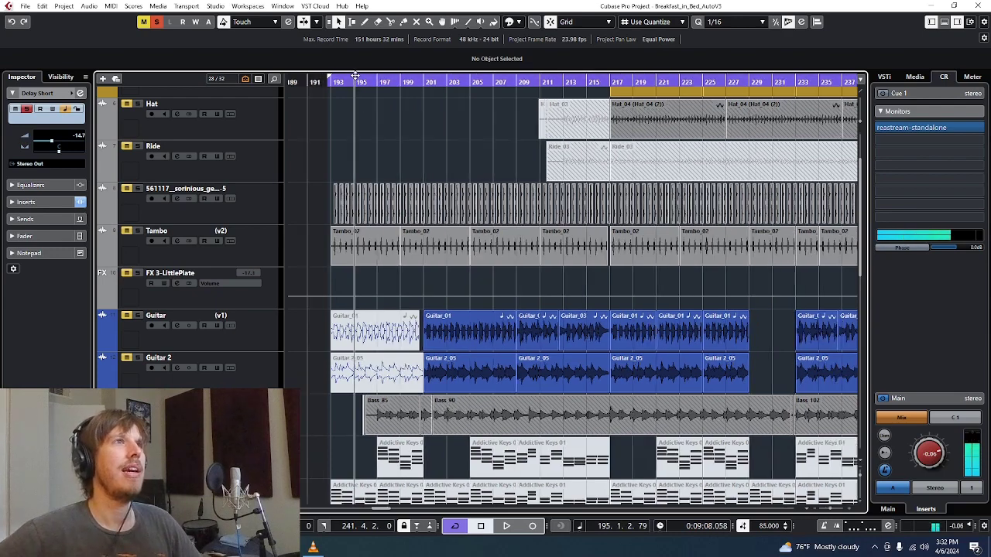
pyautogui.scroll(-3, 603, 200)
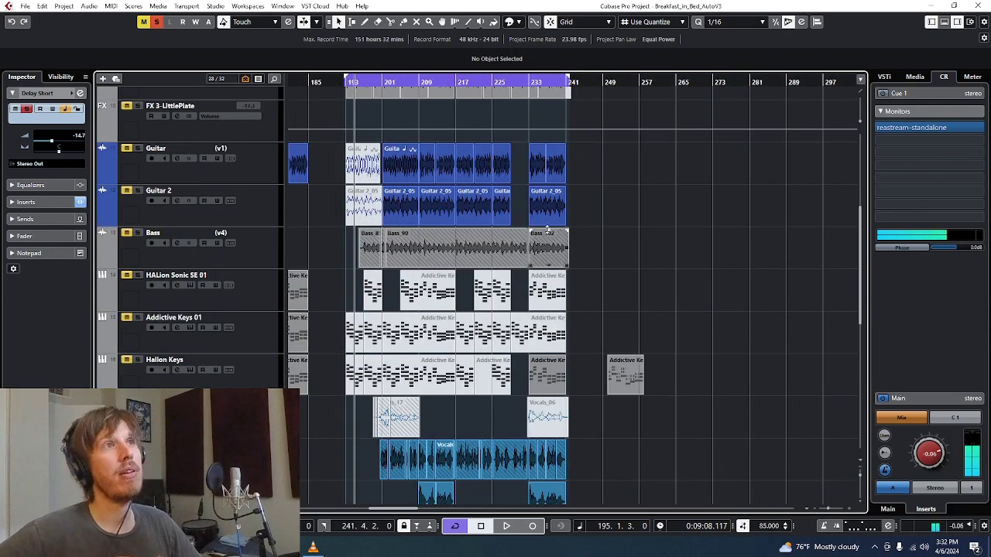
pyautogui.scroll(5, 547, 230)
# Solo Acoustic 3 alongside the vocals, play its entry around bar 224, and stop at about bar 225
pyautogui.moveTo(424, 81); pyautogui.dragTo(391, 133)
pyautogui.moveTo(368, 92); pyautogui.dragTo(438, 151)
pyautogui.scroll(-10, 620, 155)
pyautogui.click(138, 323)
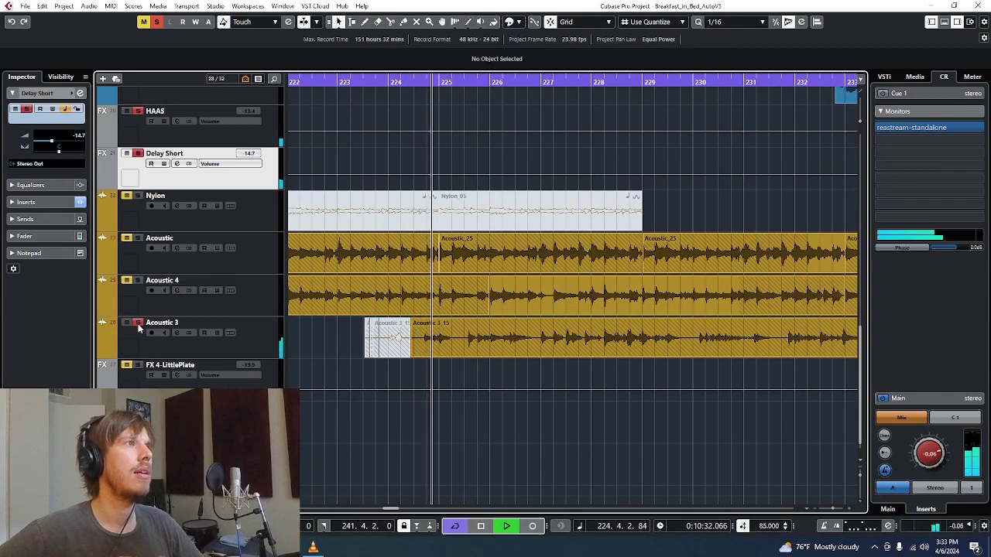
pyautogui.press('space')
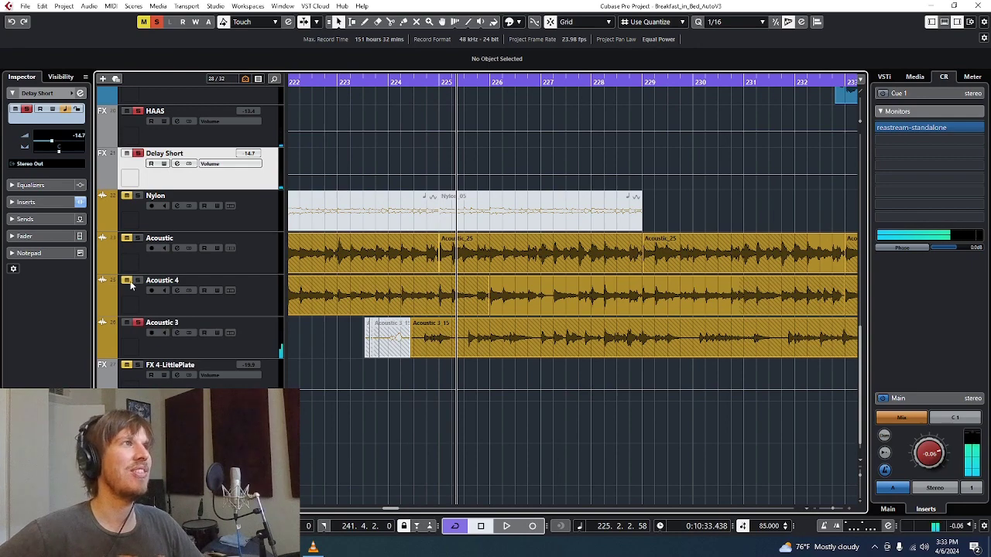
# Unsolo the vocals and their effect tracks, and solo Acoustic, Acoustic 4 and FX 4-LittlePlate together with Acoustic 3
pyautogui.scroll(4, 248, 254)
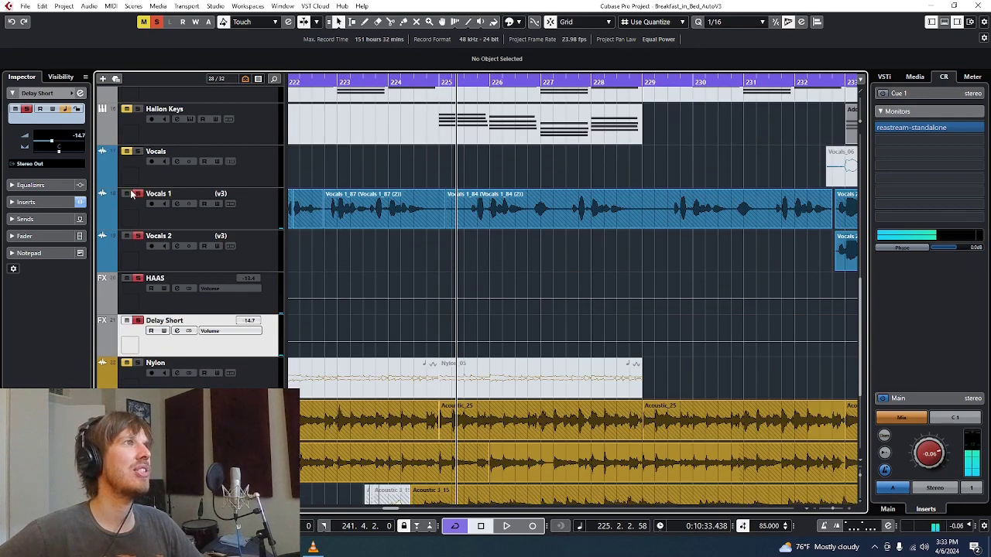
pyautogui.scroll(-4, 329, 245)
pyautogui.press('g')
pyautogui.click(597, 110)
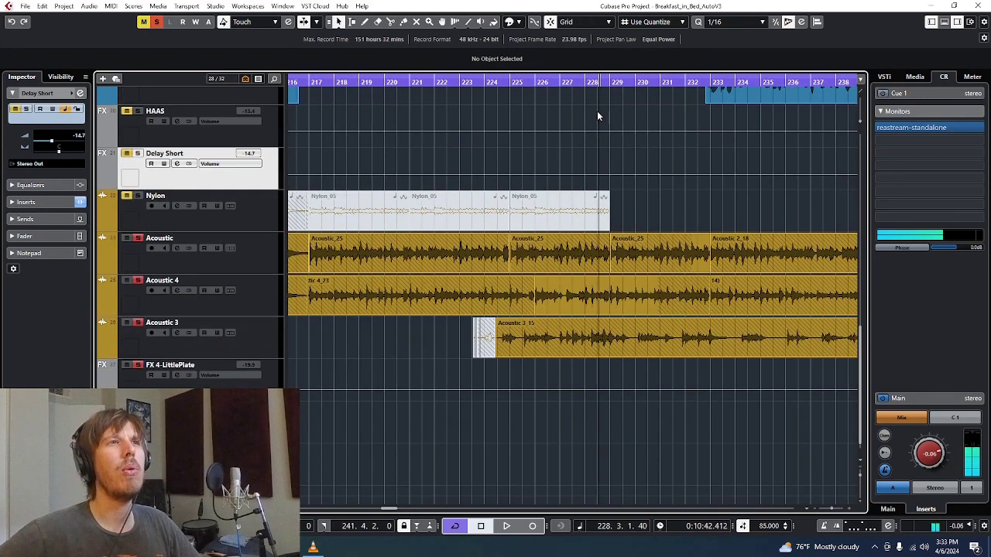
# Examine the three acoustic tracks up to bar 241, and return the playback position to Acoustic 3's entry around bar 224
pyautogui.press('g')
pyautogui.press('g')
pyautogui.press('g')
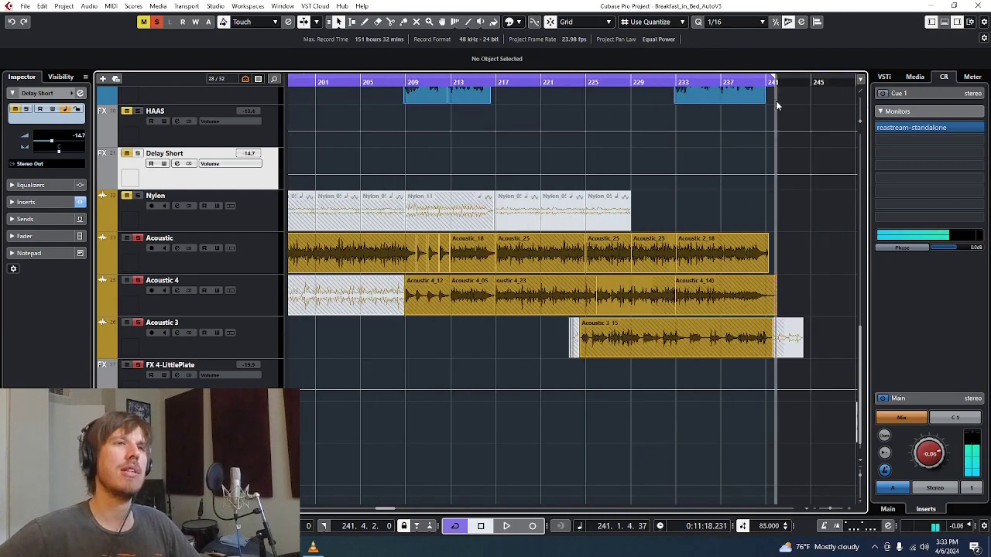
pyautogui.click(646, 151)
pyautogui.press('h')
pyautogui.press('h')
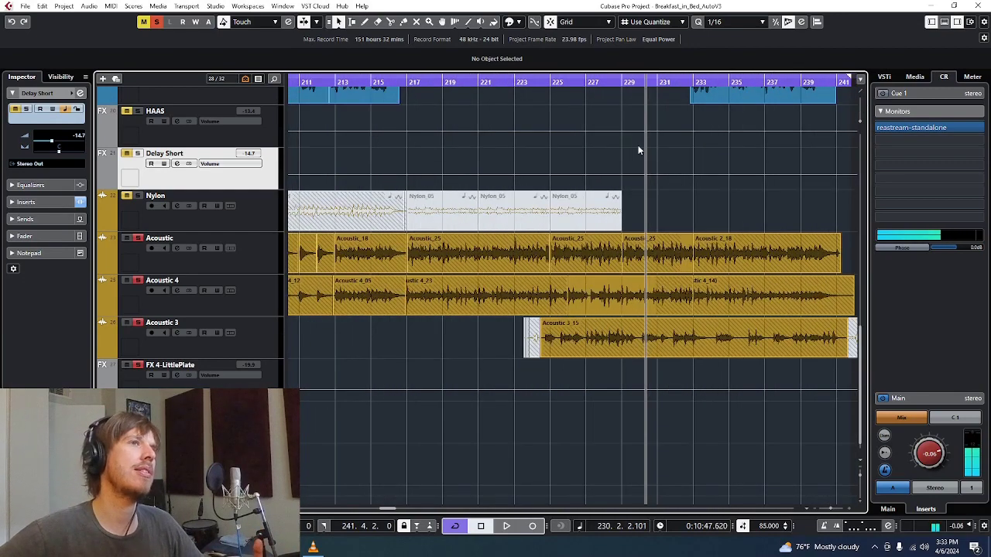
pyautogui.press('g')
pyautogui.press('g')
pyautogui.press('h')
pyautogui.press('h')
pyautogui.press('h')
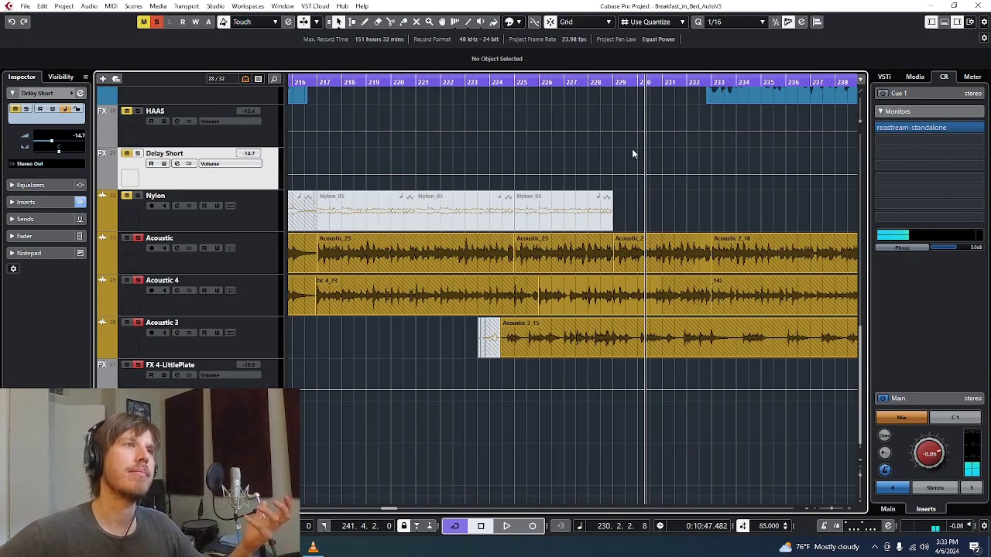
pyautogui.press('g')
pyautogui.press('h')
pyautogui.press('g')
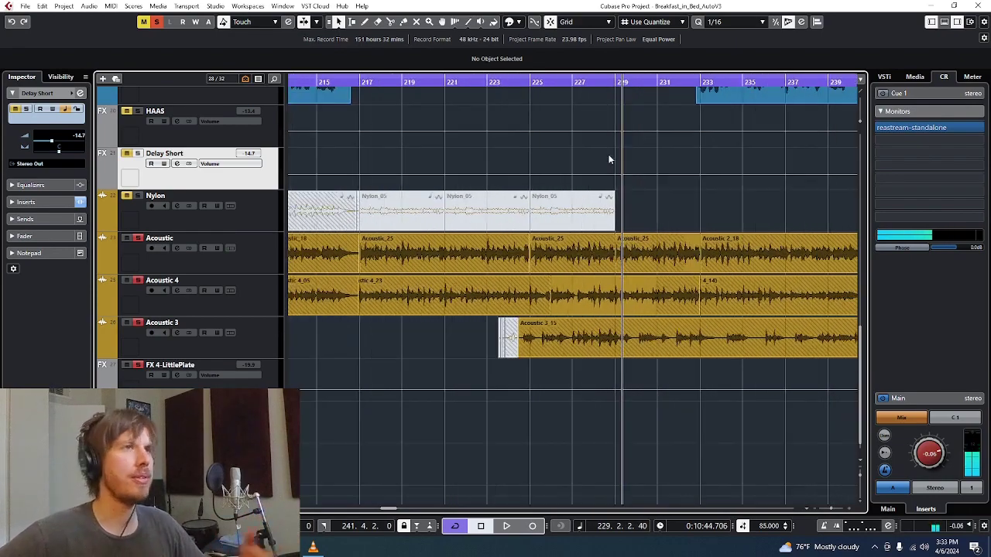
pyautogui.press('b')
pyautogui.press('b')
pyautogui.press('h')
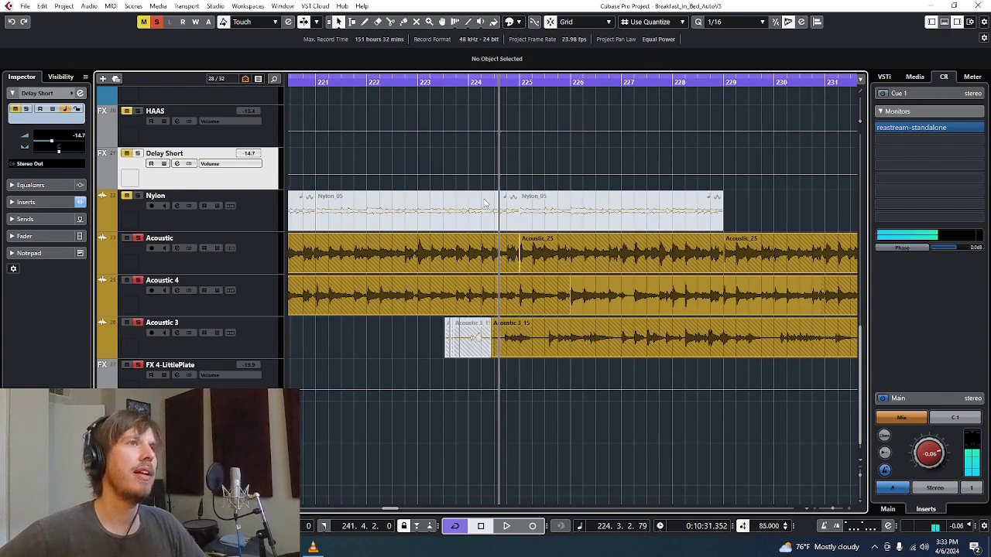
# Show Acoustic 3's Compressor settings during playback, move the plug-in window clear of the channel settings, and open the EchoBoy insert
pyautogui.press('h')
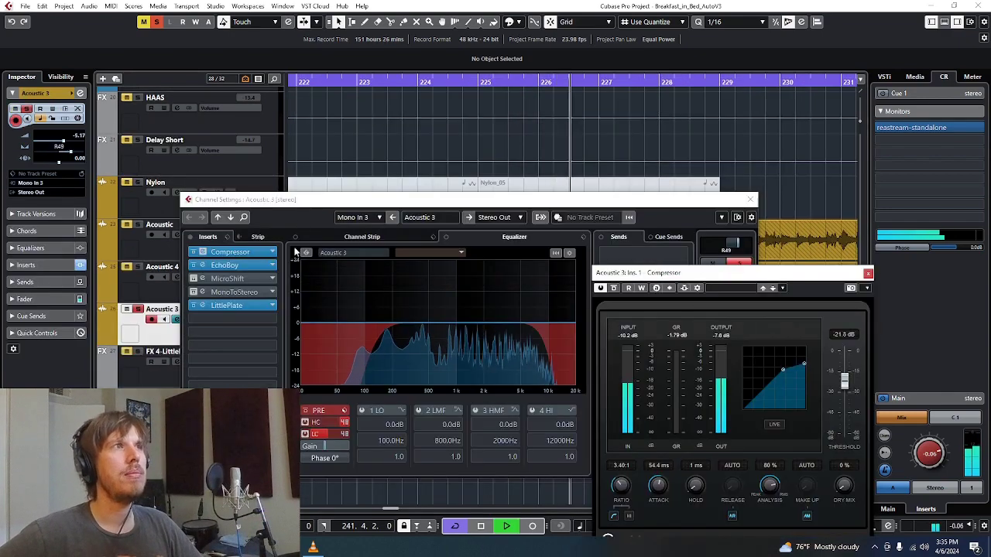
pyautogui.moveTo(806, 276); pyautogui.dragTo(710, 137)
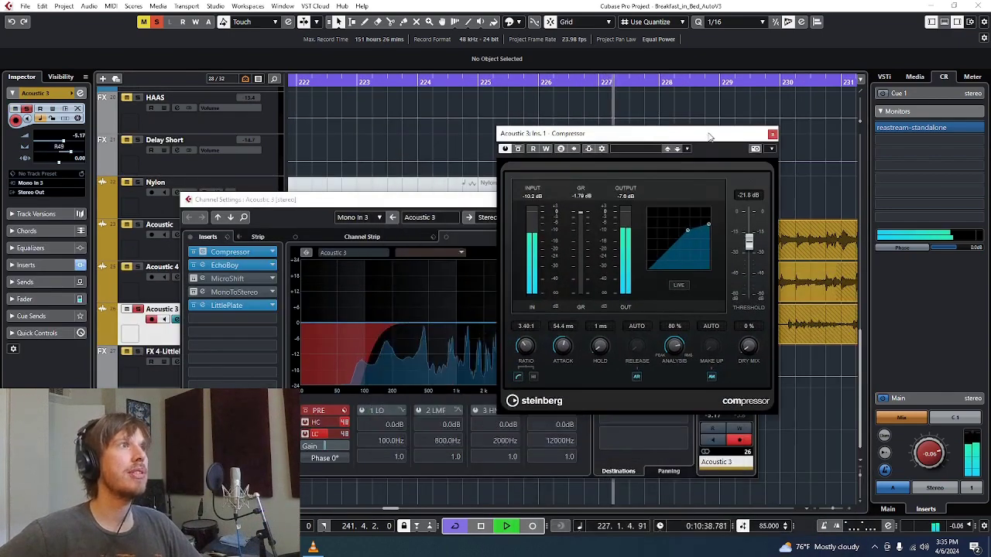
pyautogui.click(225, 266)
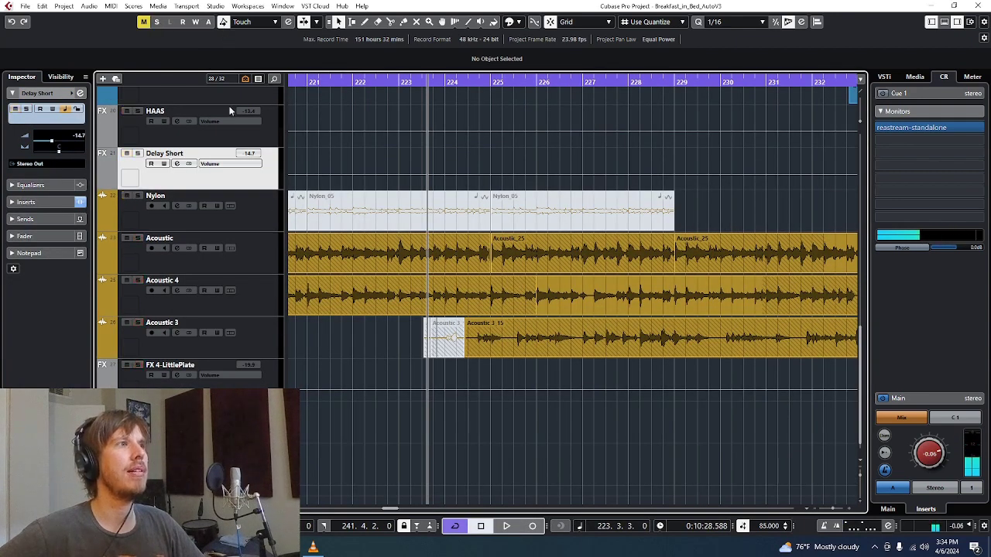
# Play all tracks unsoloed from around bar 223 and open the Acoustic 3 channel settings
pyautogui.press('space')
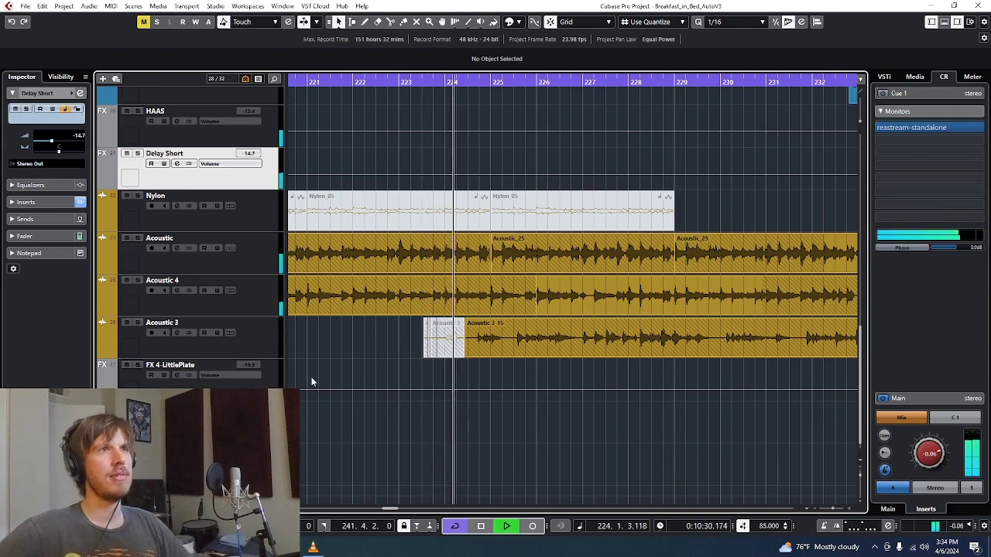
pyautogui.click(177, 333)
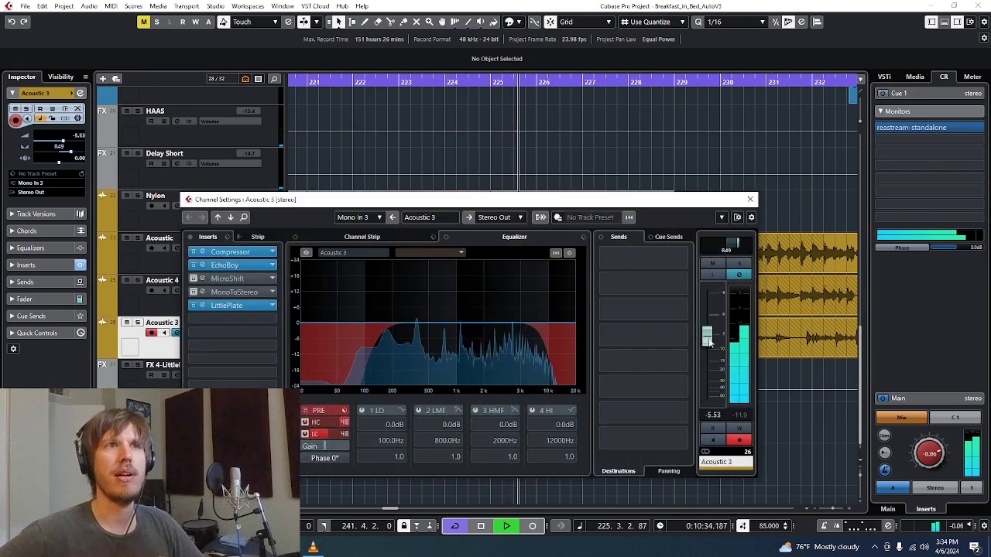
# Raise Acoustic 3's channel volume to 0.79 dB during playback, and bring it back down to -5.17 dB
pyautogui.moveTo(713, 343); pyautogui.dragTo(711, 325)
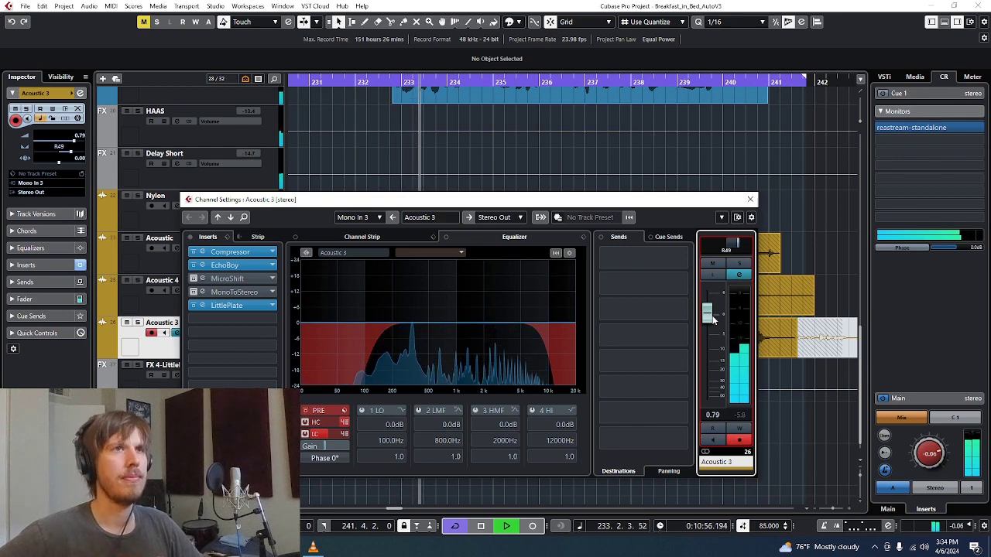
pyautogui.moveTo(714, 320); pyautogui.dragTo(730, 334)
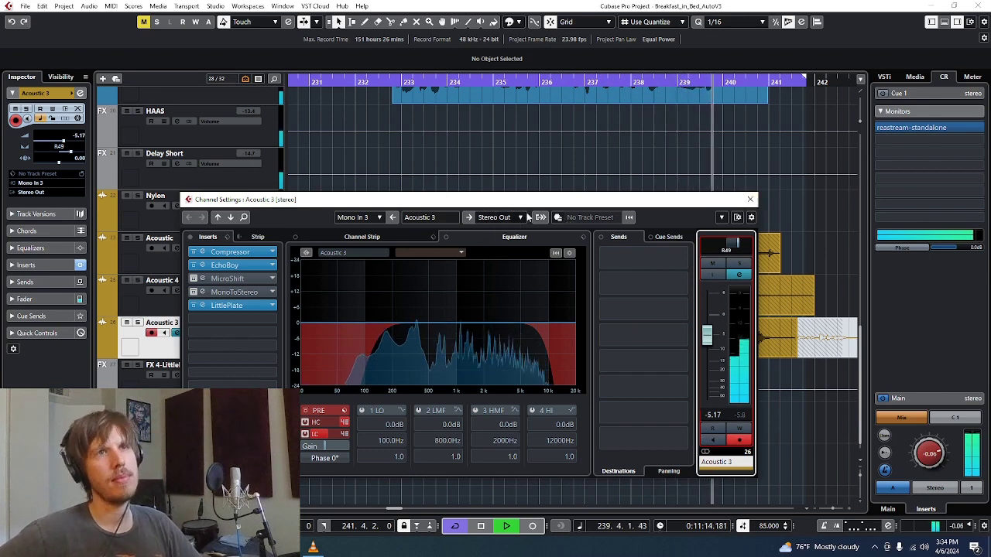
# Examine the arrangement during playback, covering the percussion, guitar, bass, keys, vocal and acoustic tracks
pyautogui.scroll(2, 847, 240)
pyautogui.scroll(3, 847, 240)
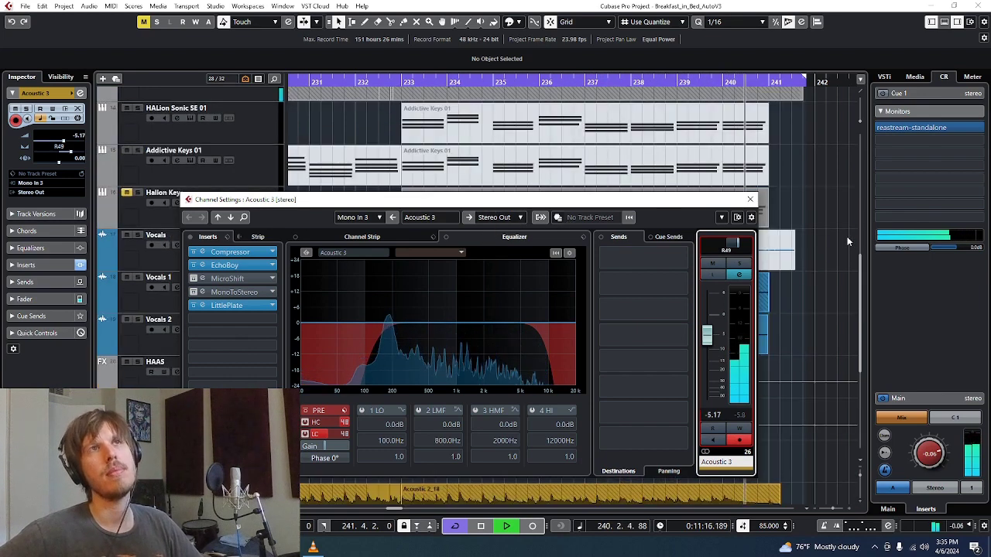
pyautogui.scroll(-3, 848, 242)
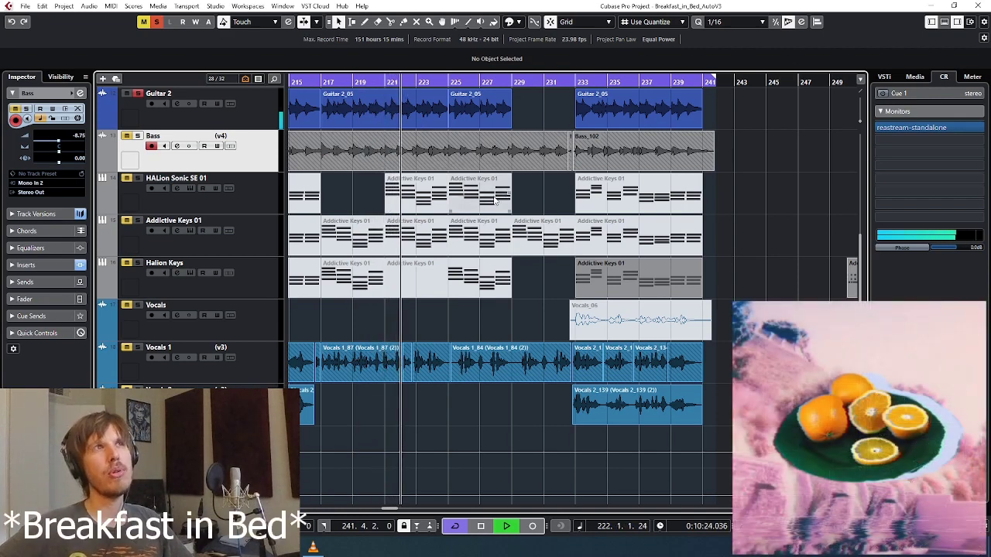
pyautogui.scroll(5, 469, 283)
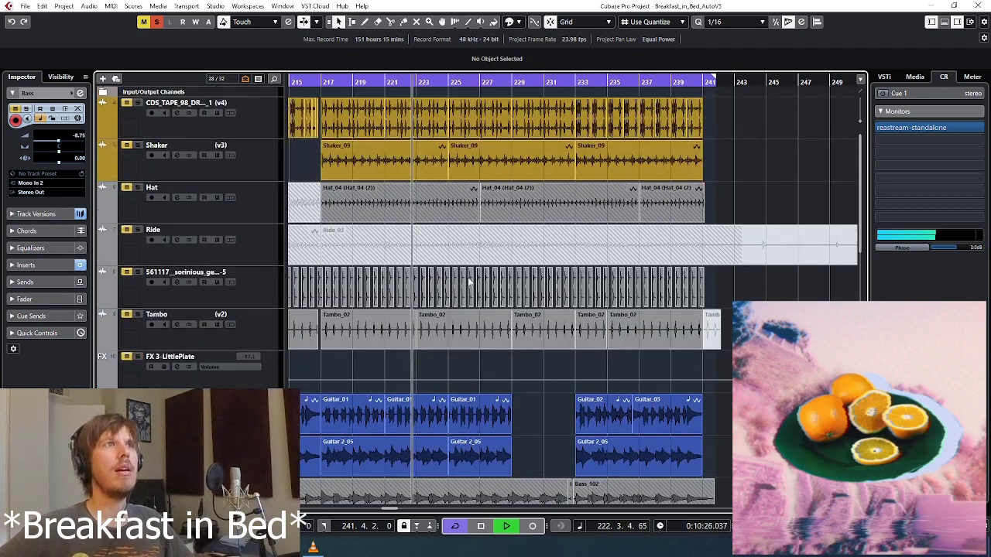
pyautogui.scroll(-8, 468, 282)
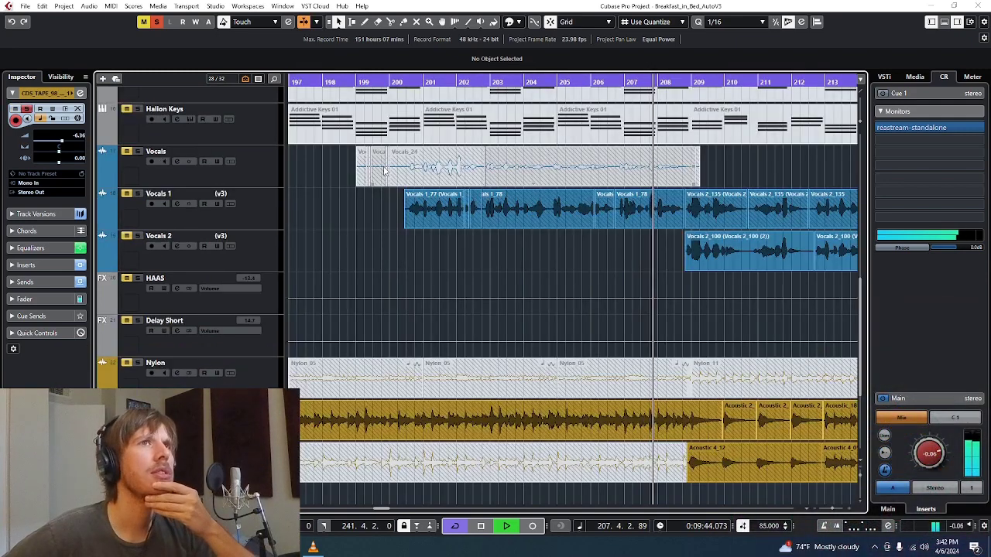
pyautogui.scroll(3, 384, 170)
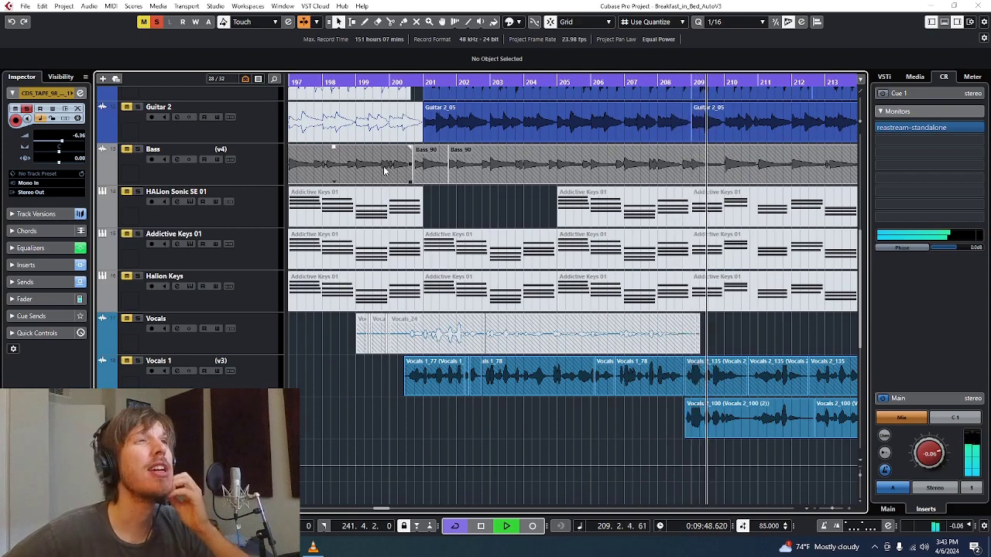
pyautogui.scroll(3, 383, 171)
pyautogui.scroll(2, 383, 166)
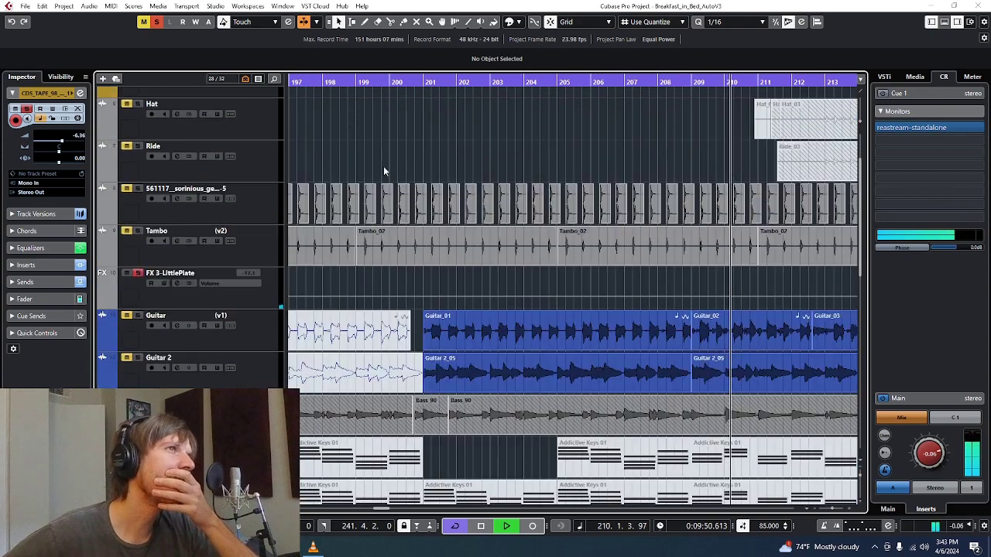
# Show the section from bar 193 to 241 with the drum and percussion tracks, and continue playback from around bar 226
pyautogui.click(388, 84)
pyautogui.scroll(-3, 388, 84)
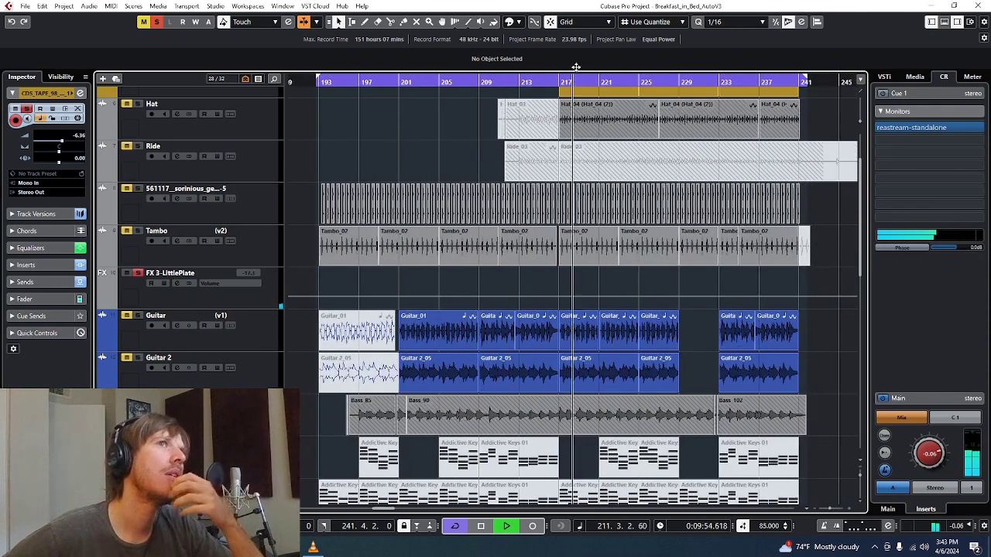
pyautogui.click(655, 84)
pyautogui.scroll(2, 542, 232)
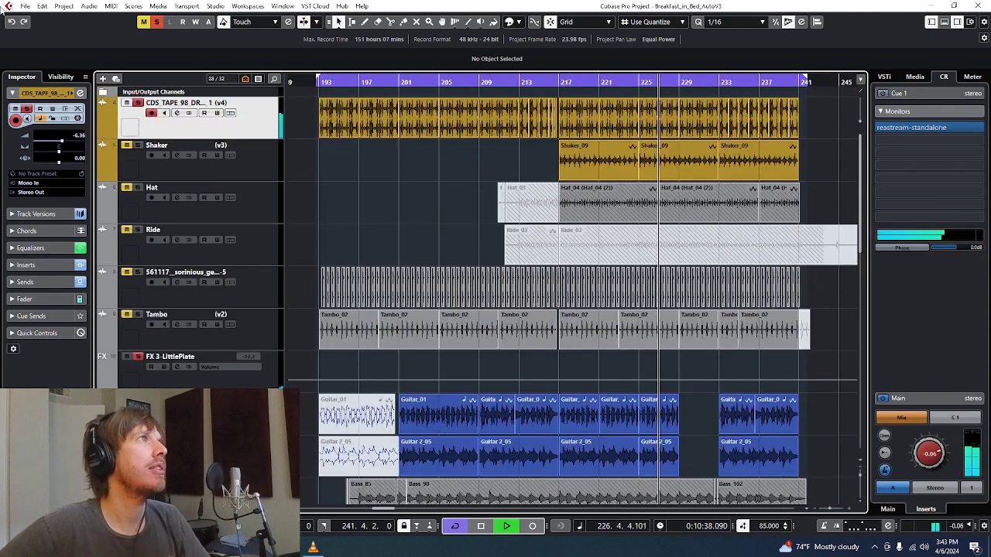
# Stop playback and save the project, and switch to OBS
pyautogui.press('space')
pyautogui.click(25, 5)
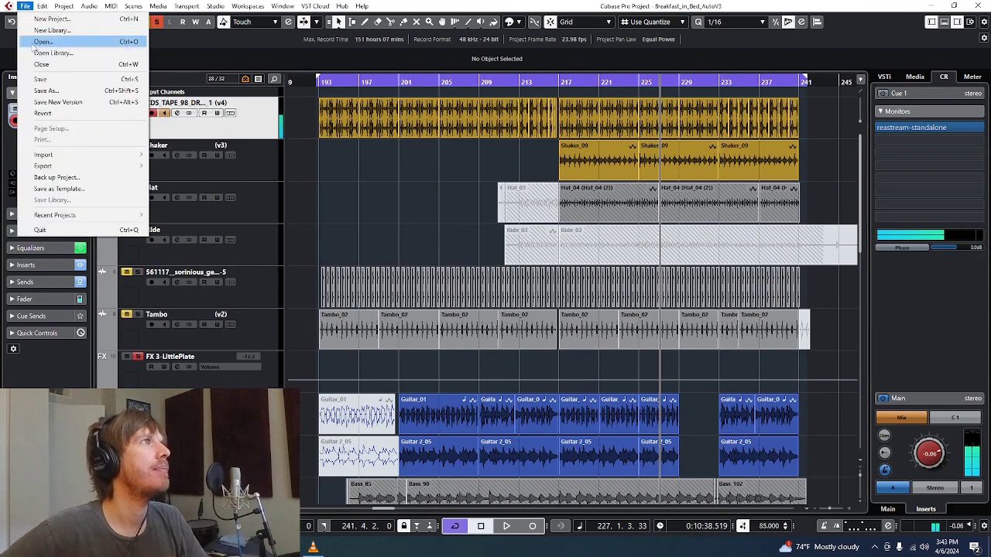
pyautogui.click(60, 82)
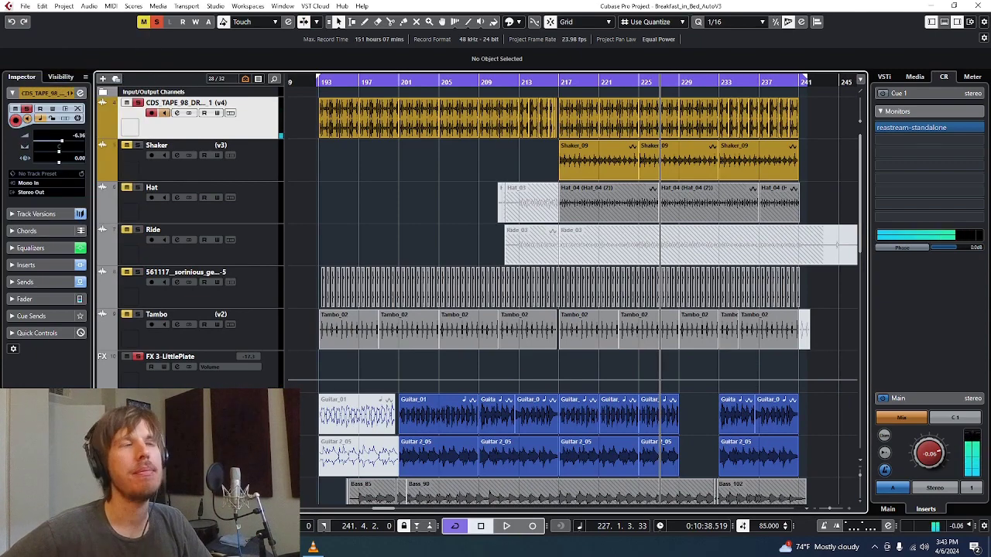
pyautogui.hotkey('alt', 'Tab')
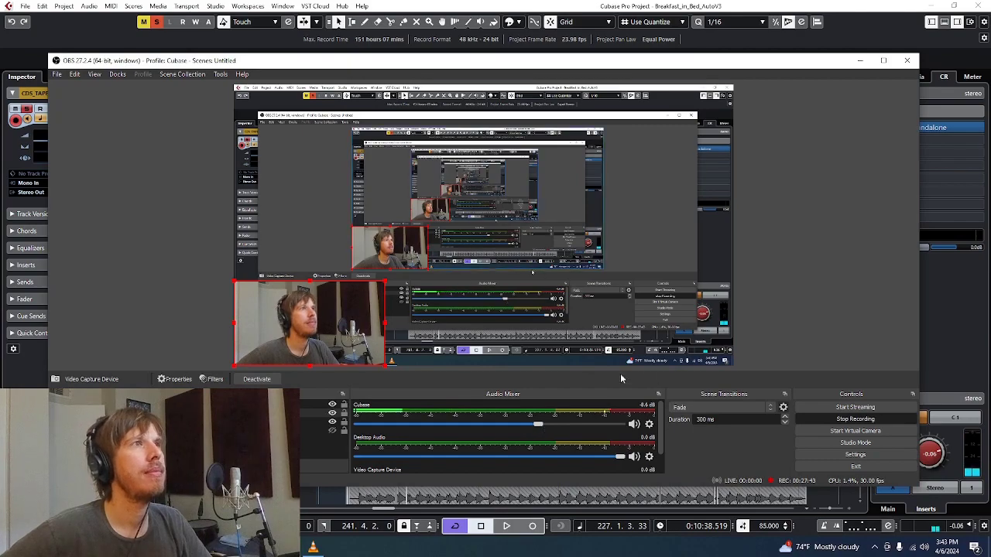